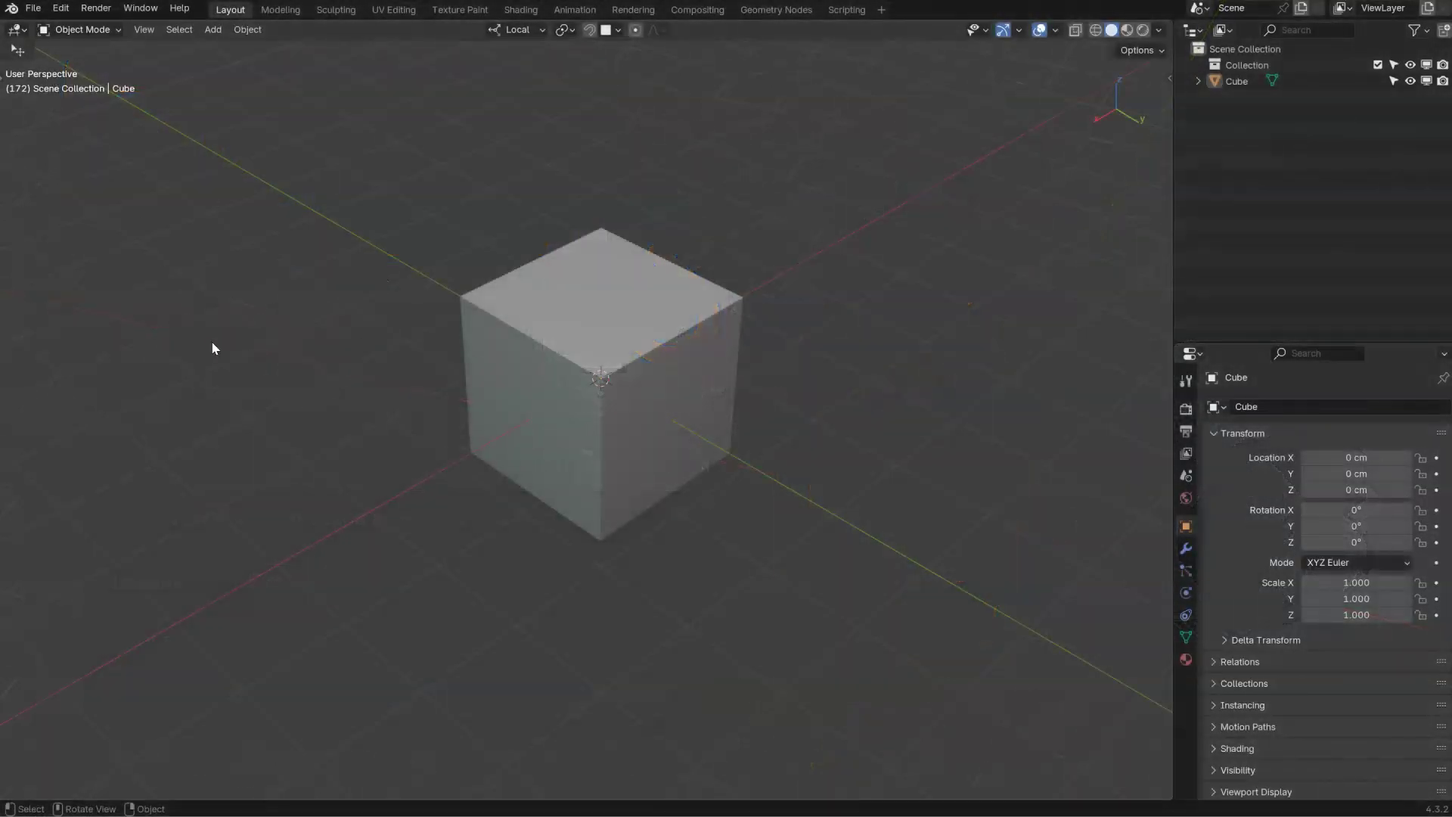
Step: Open the startup scenes manager and look through its saved scenes and their options
{"action": "left_click", "coordinate": [34, 11]}
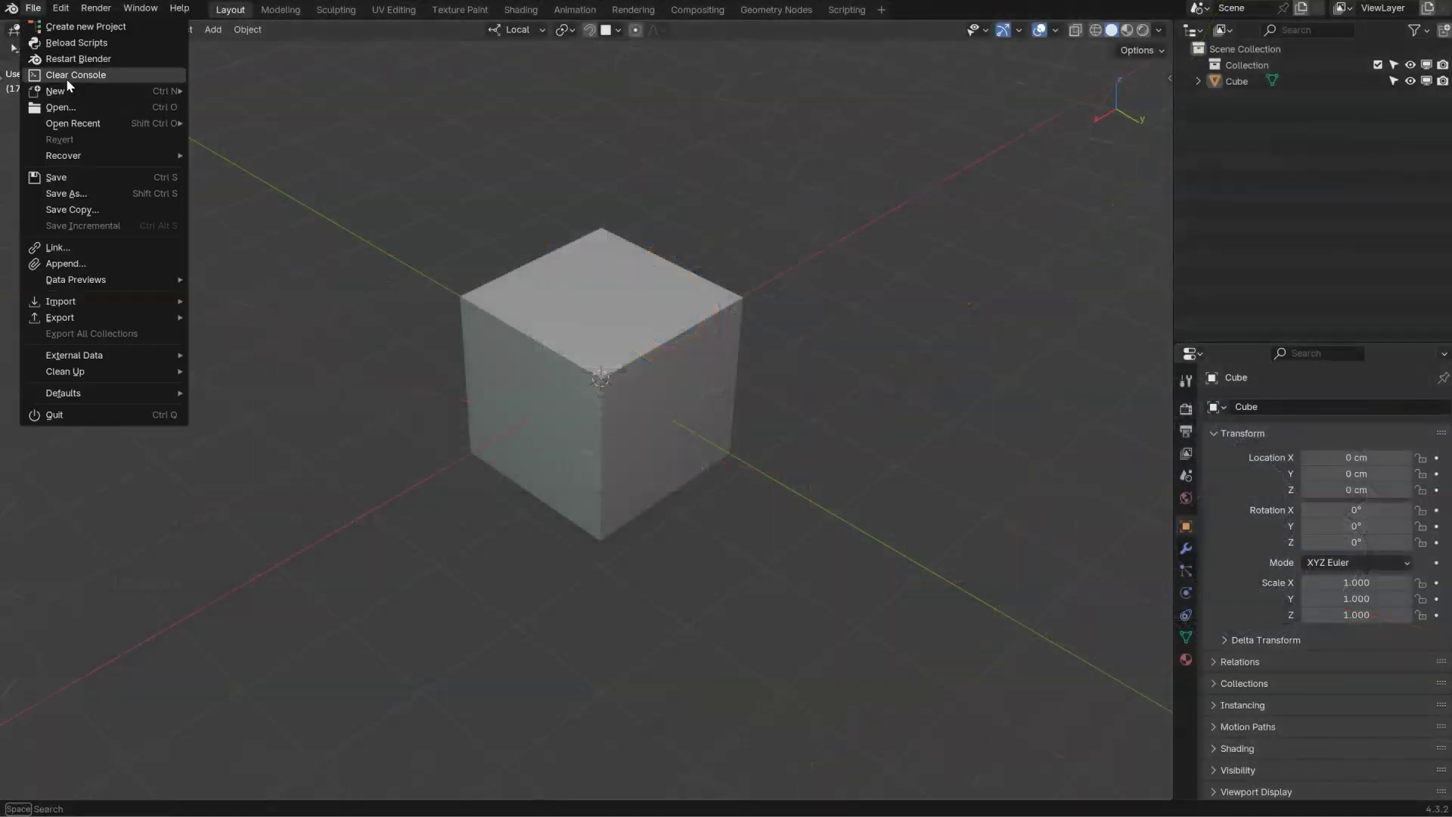
{"action": "mouse_move", "coordinate": [106, 91]}
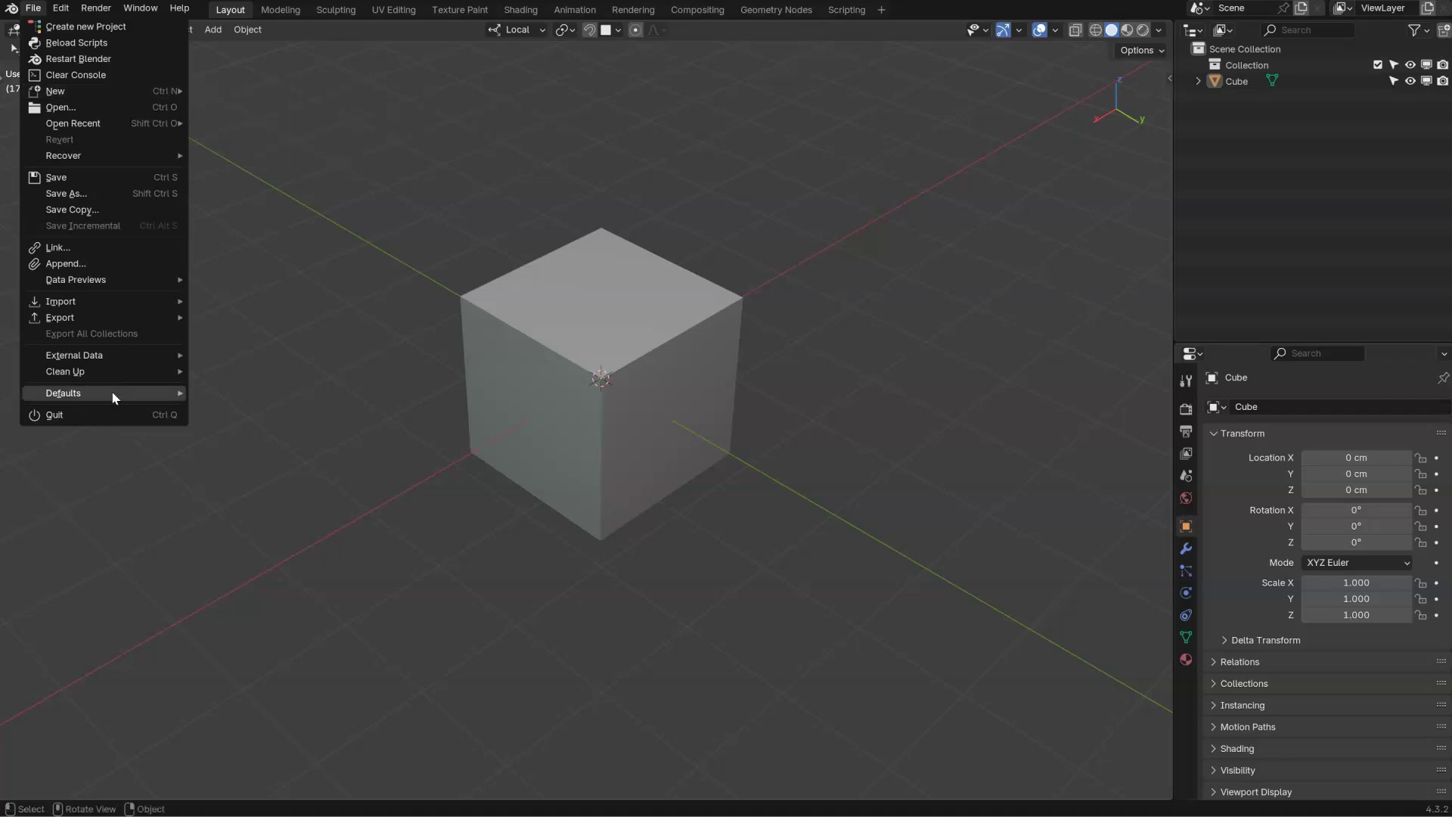
{"action": "mouse_move", "coordinate": [87, 396]}
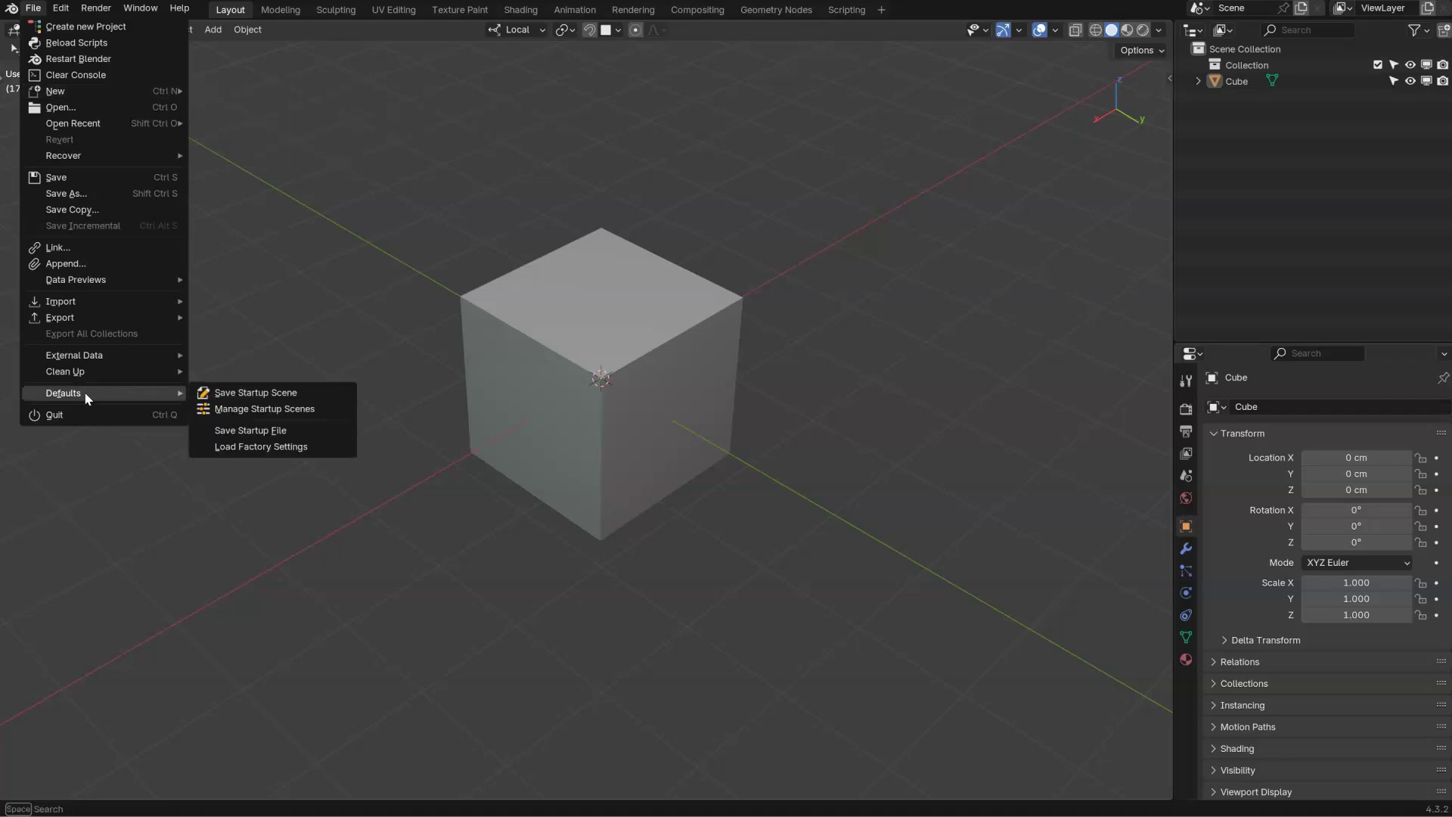
{"action": "left_click", "coordinate": [233, 409]}
{"action": "left_click_drag", "start_coordinate": [308, 415], "coordinate": [469, 353]}
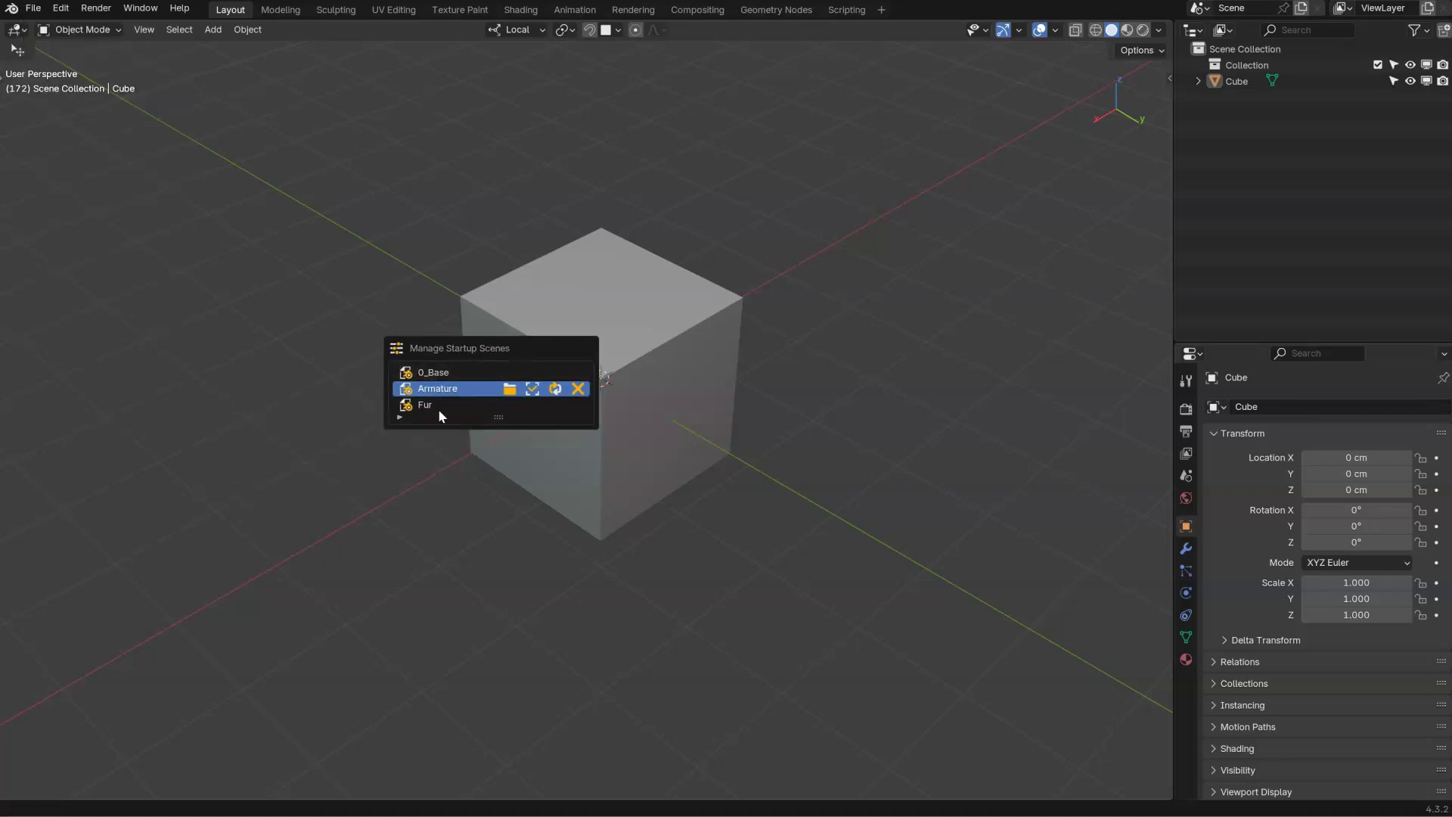
{"action": "left_click", "coordinate": [564, 396]}
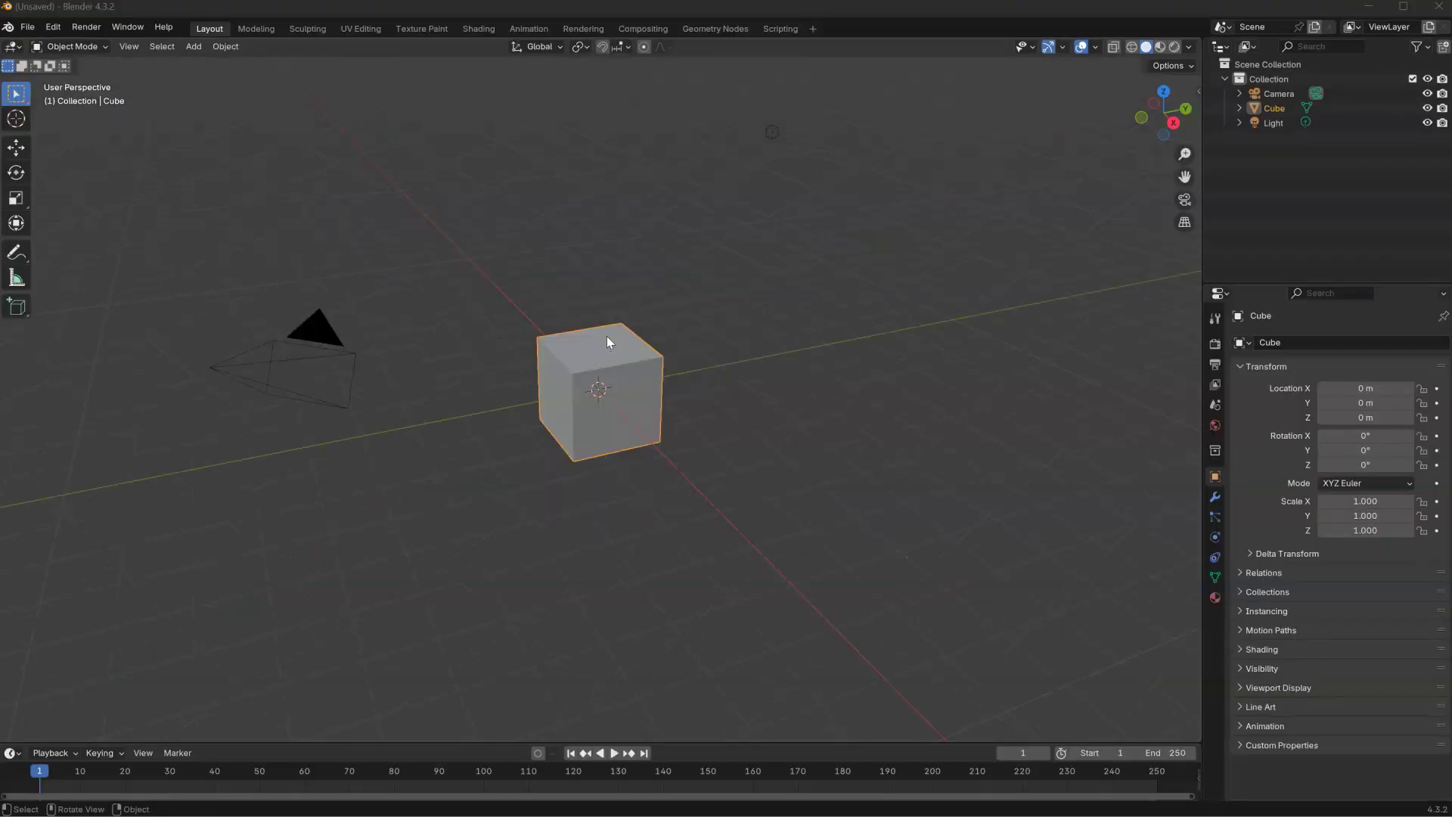
Step: Install the add-on startup_scenes_manager.zip from disk, from the F:\Startup_Scenes_Manager folder
{"action": "left_click", "coordinate": [52, 28]}
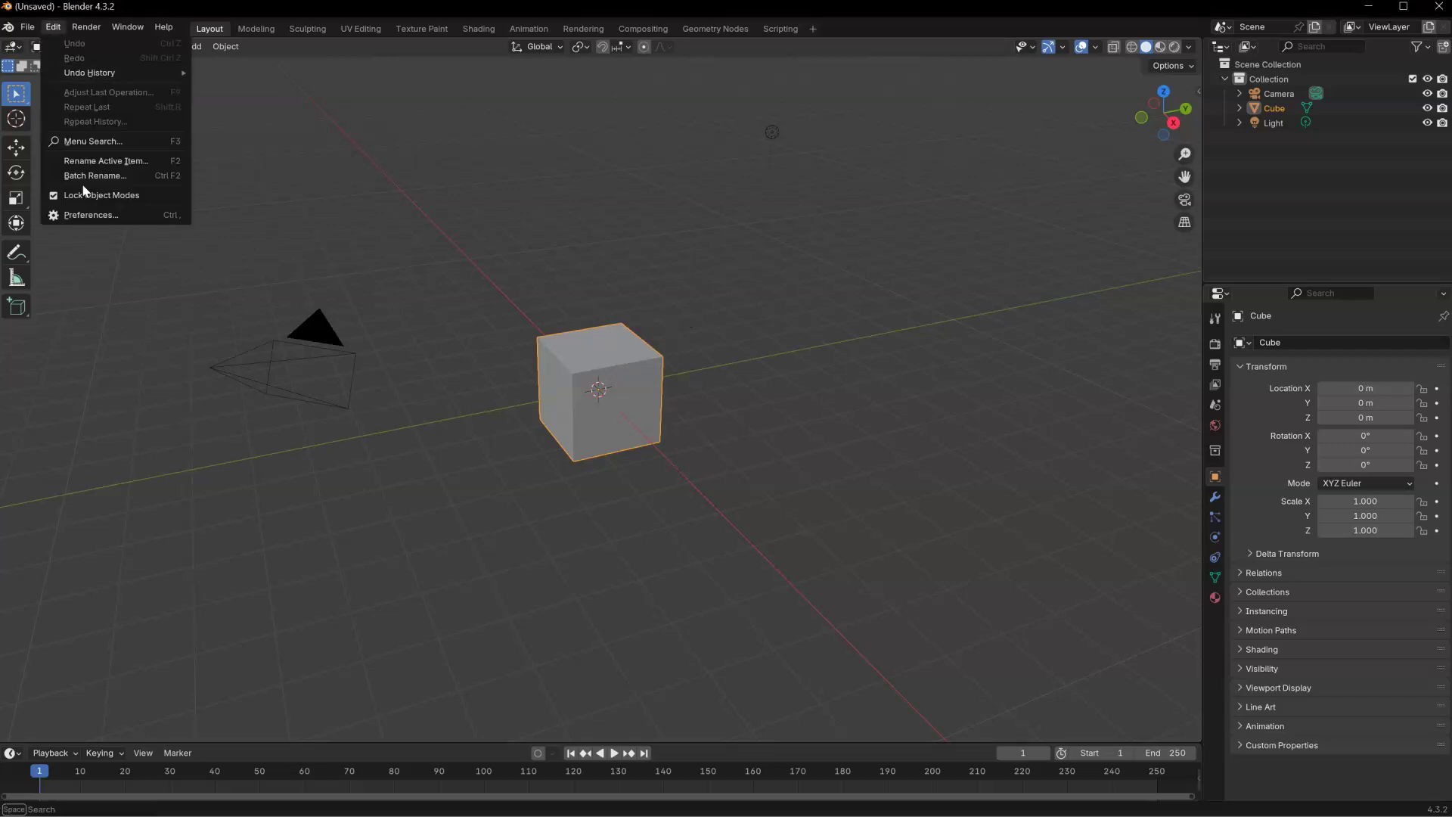
{"action": "left_click", "coordinate": [97, 219]}
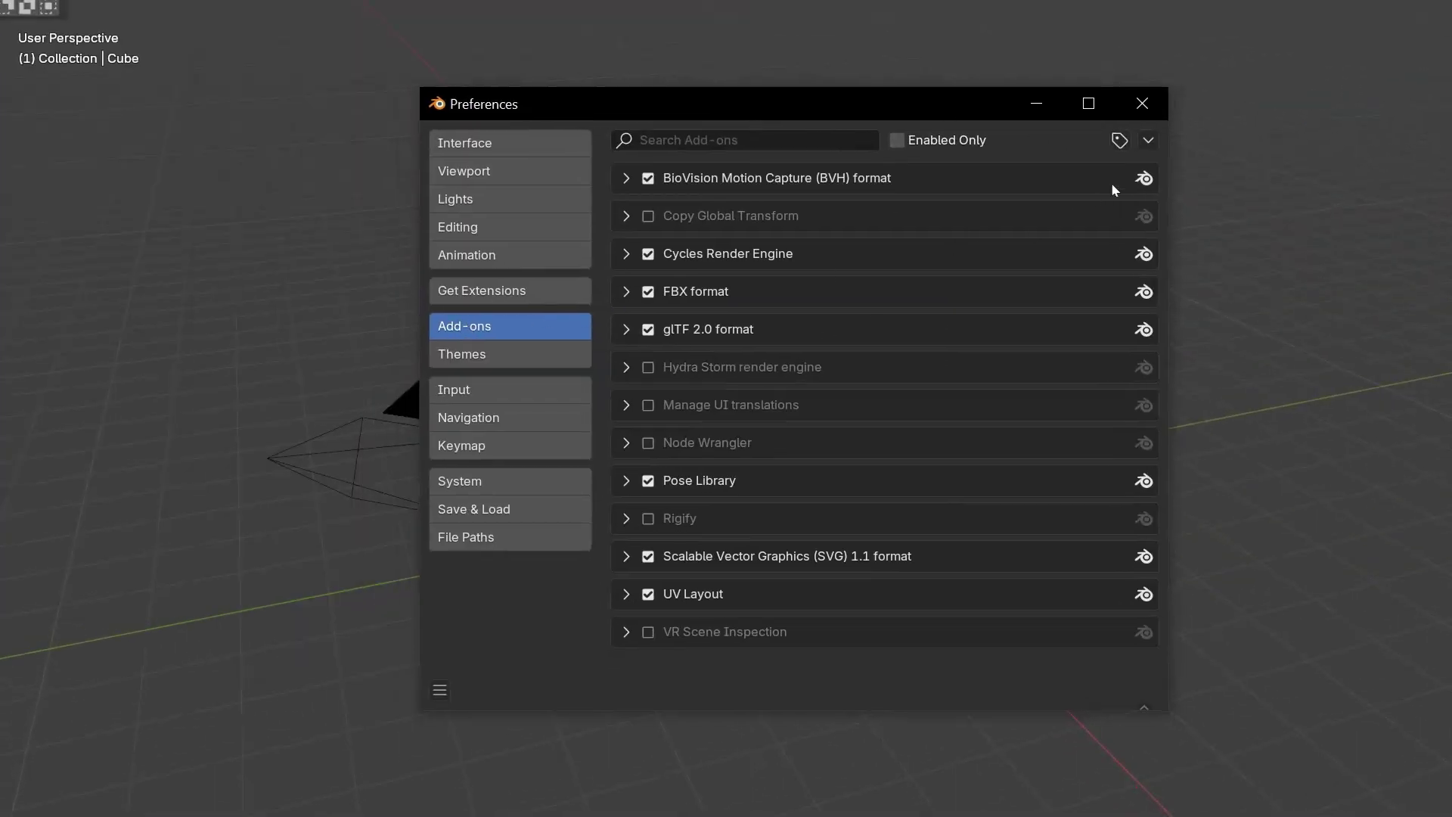
{"action": "left_click", "coordinate": [1147, 142]}
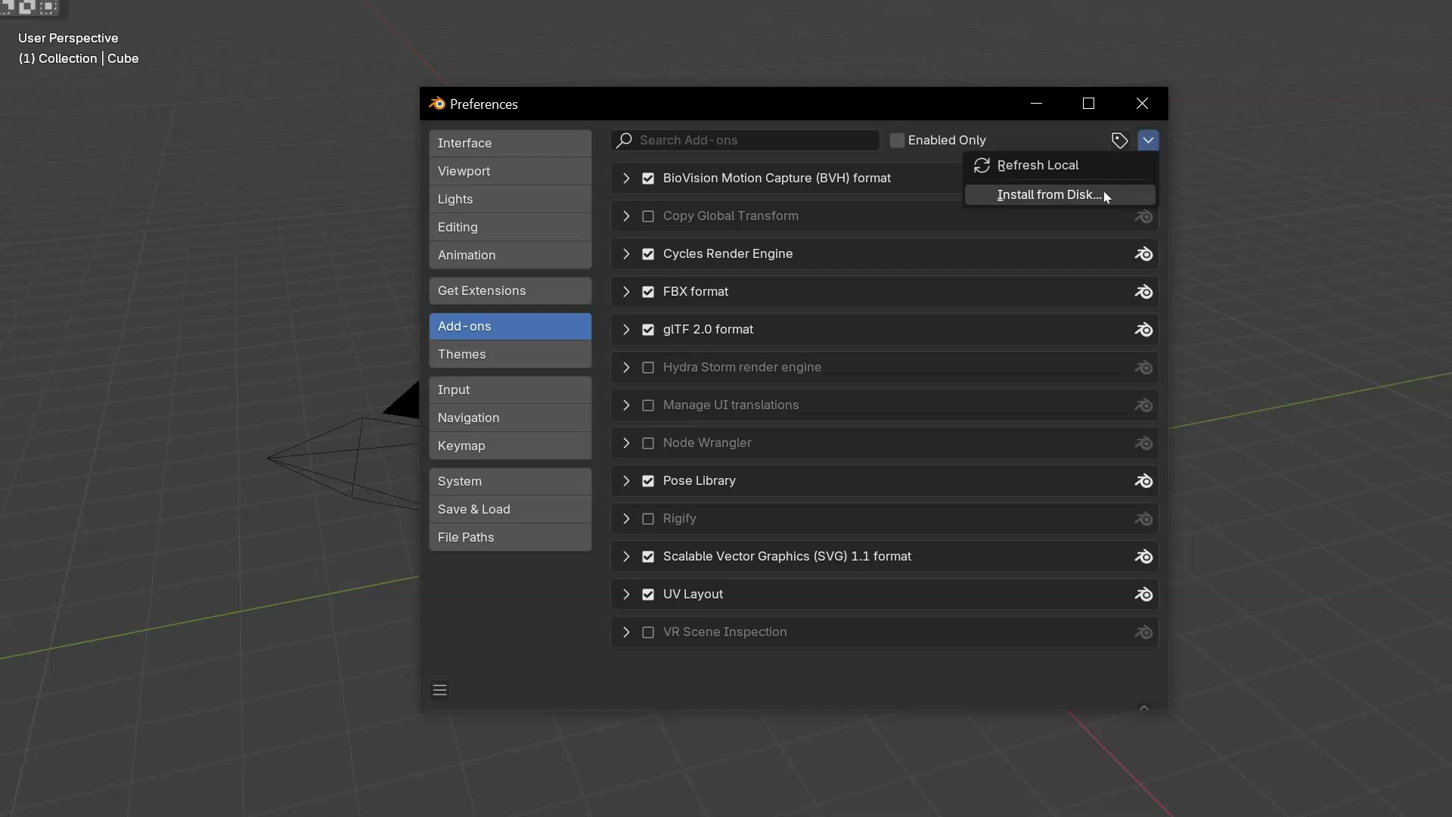
{"action": "left_click", "coordinate": [1030, 195]}
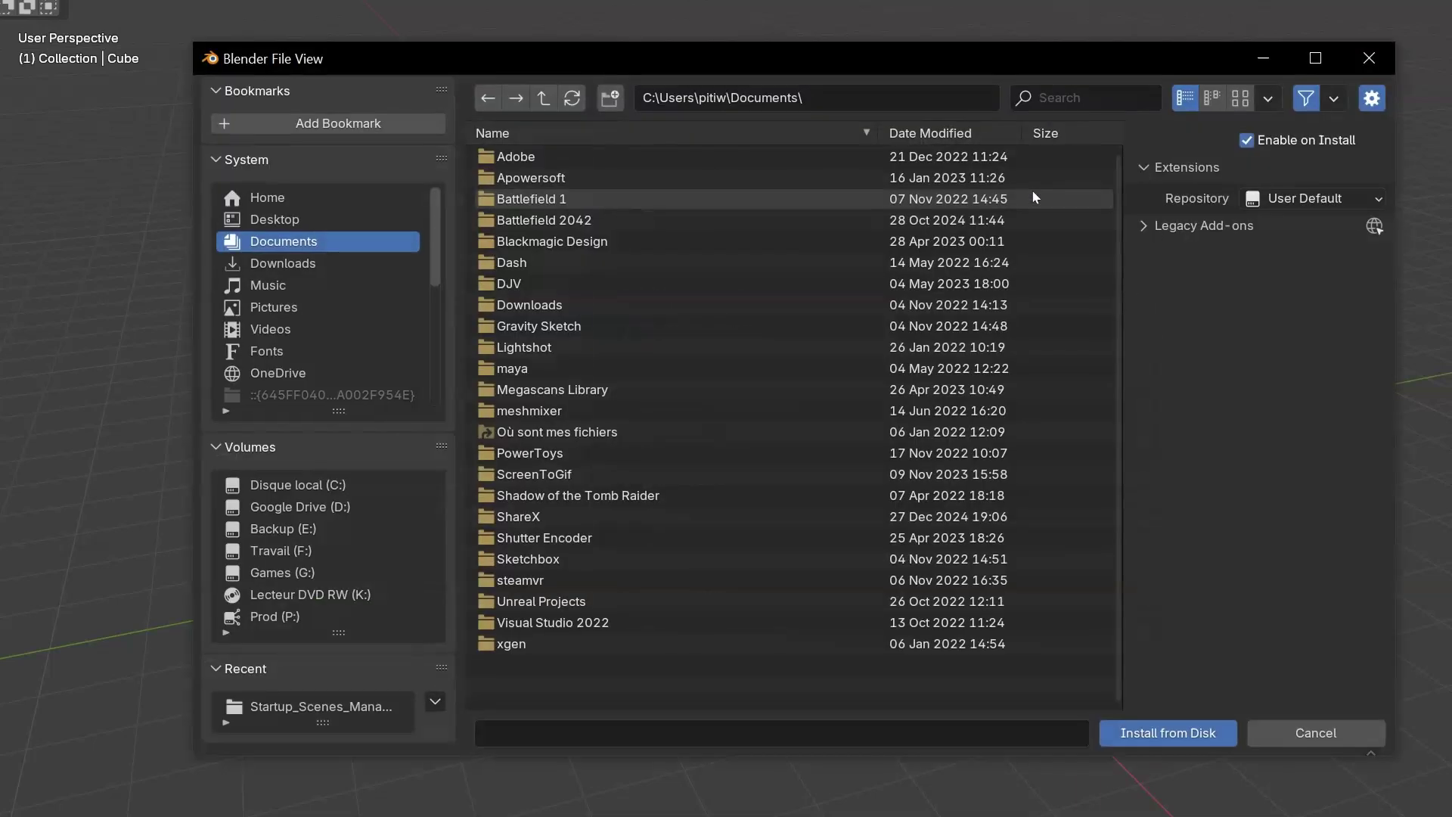
{"action": "left_click", "coordinate": [291, 708]}
{"action": "left_click", "coordinate": [559, 160]}
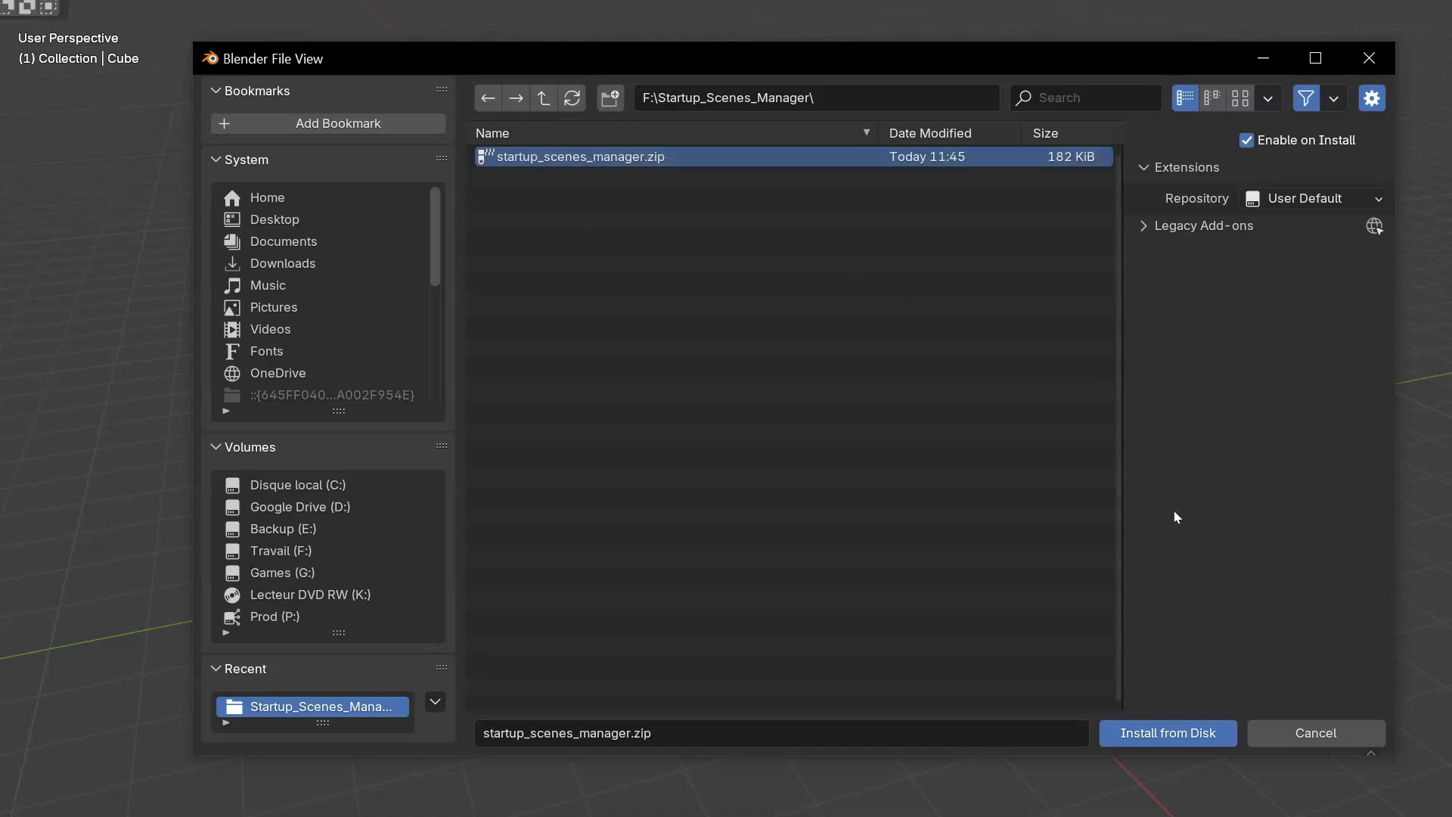
{"action": "left_click", "coordinate": [1160, 731]}
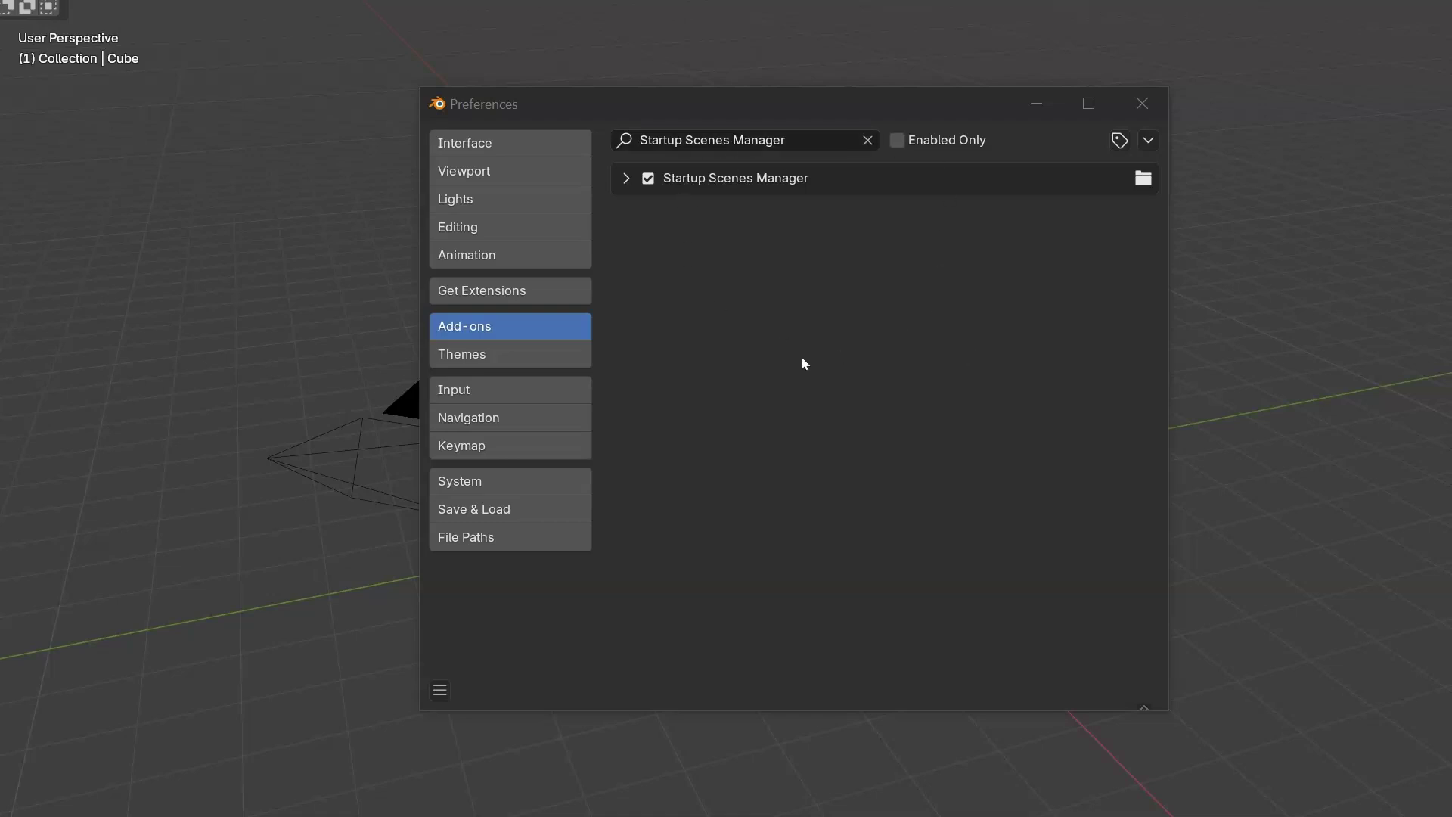
Step: Expand the Startup Scenes Manager add-on and look through its Info, Documentation and Links sections
{"action": "left_click", "coordinate": [626, 178]}
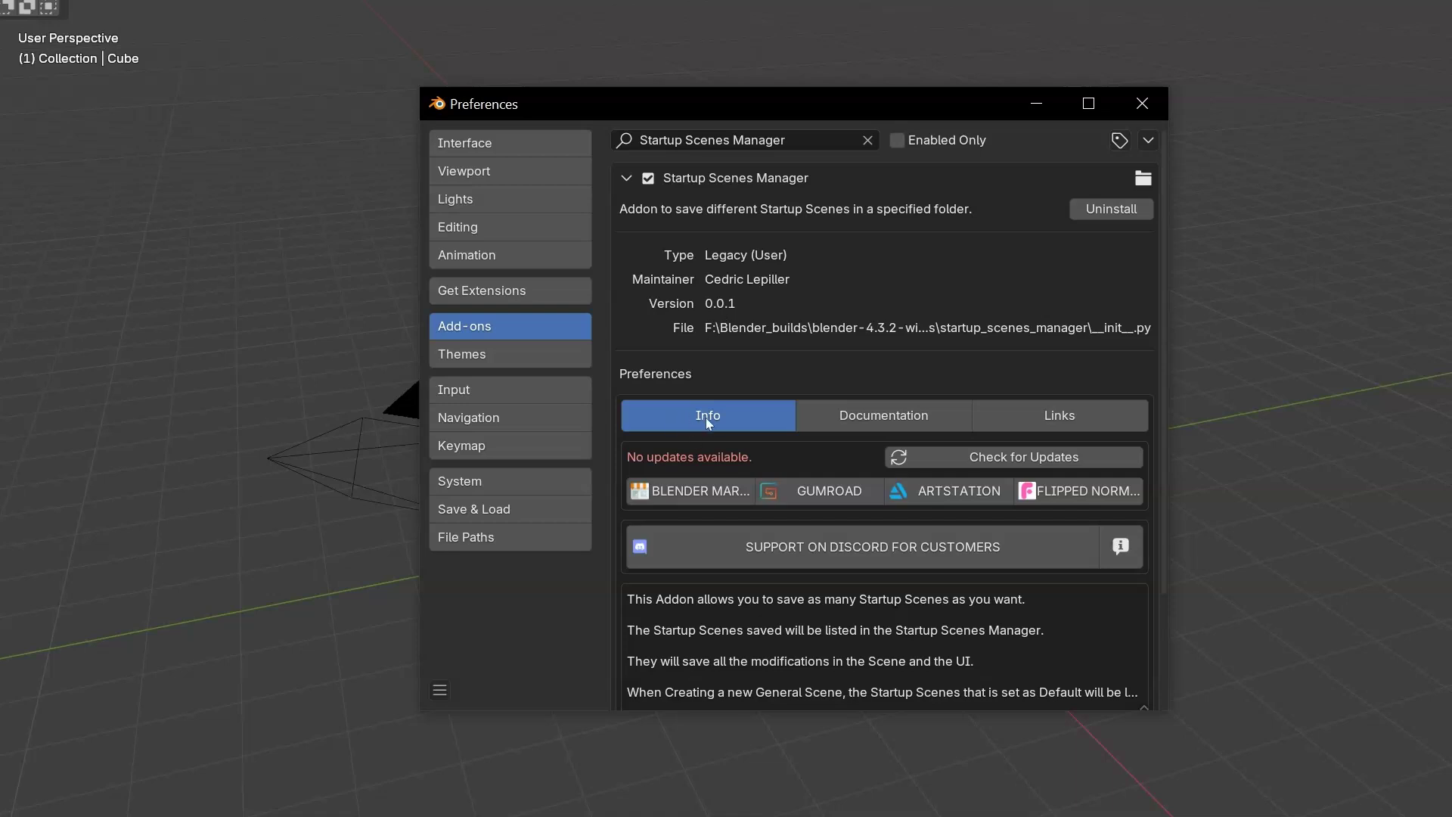
{"action": "left_click", "coordinate": [869, 418]}
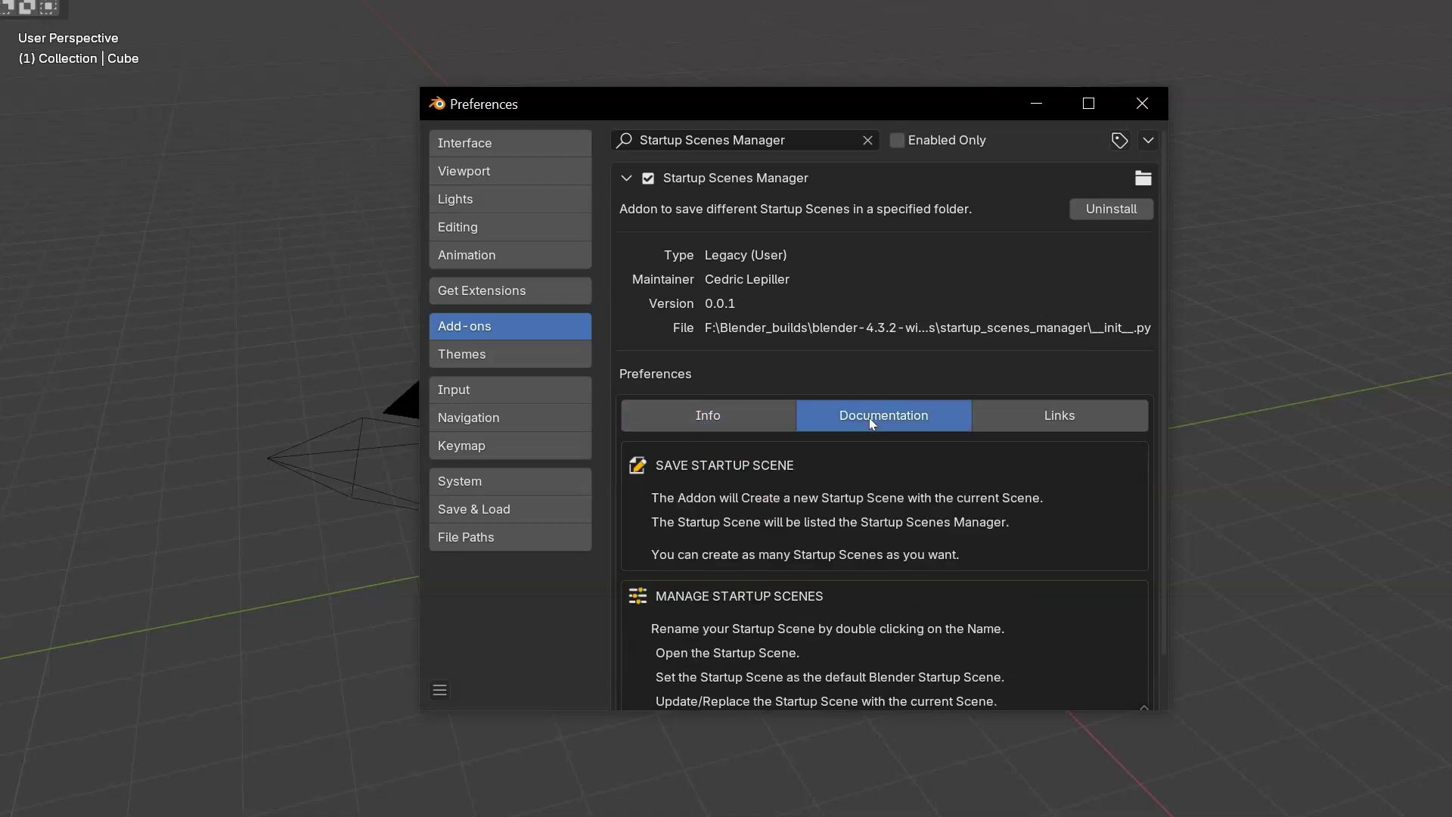
{"action": "left_click", "coordinate": [1060, 403]}
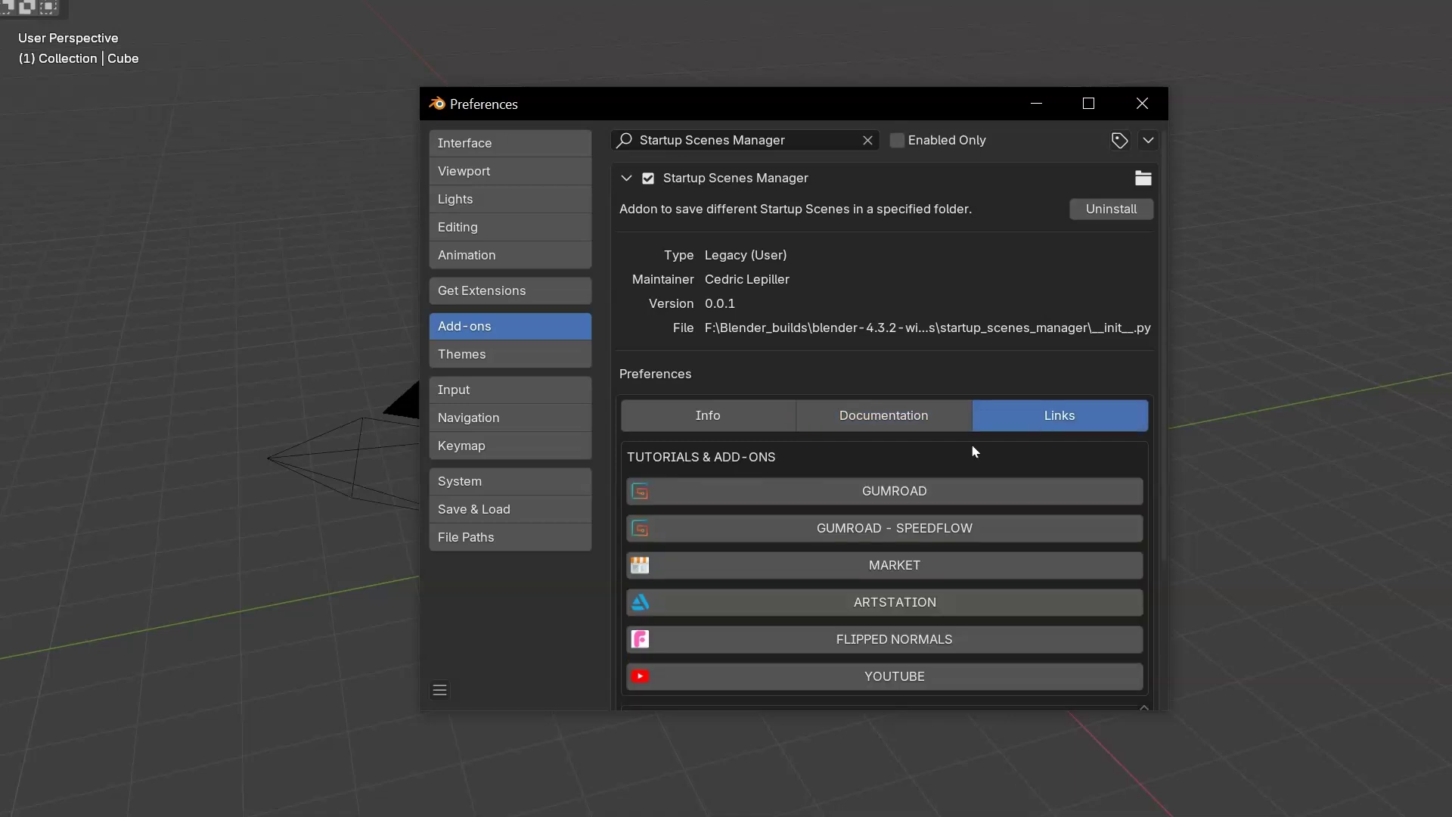
{"action": "left_click", "coordinate": [729, 418]}
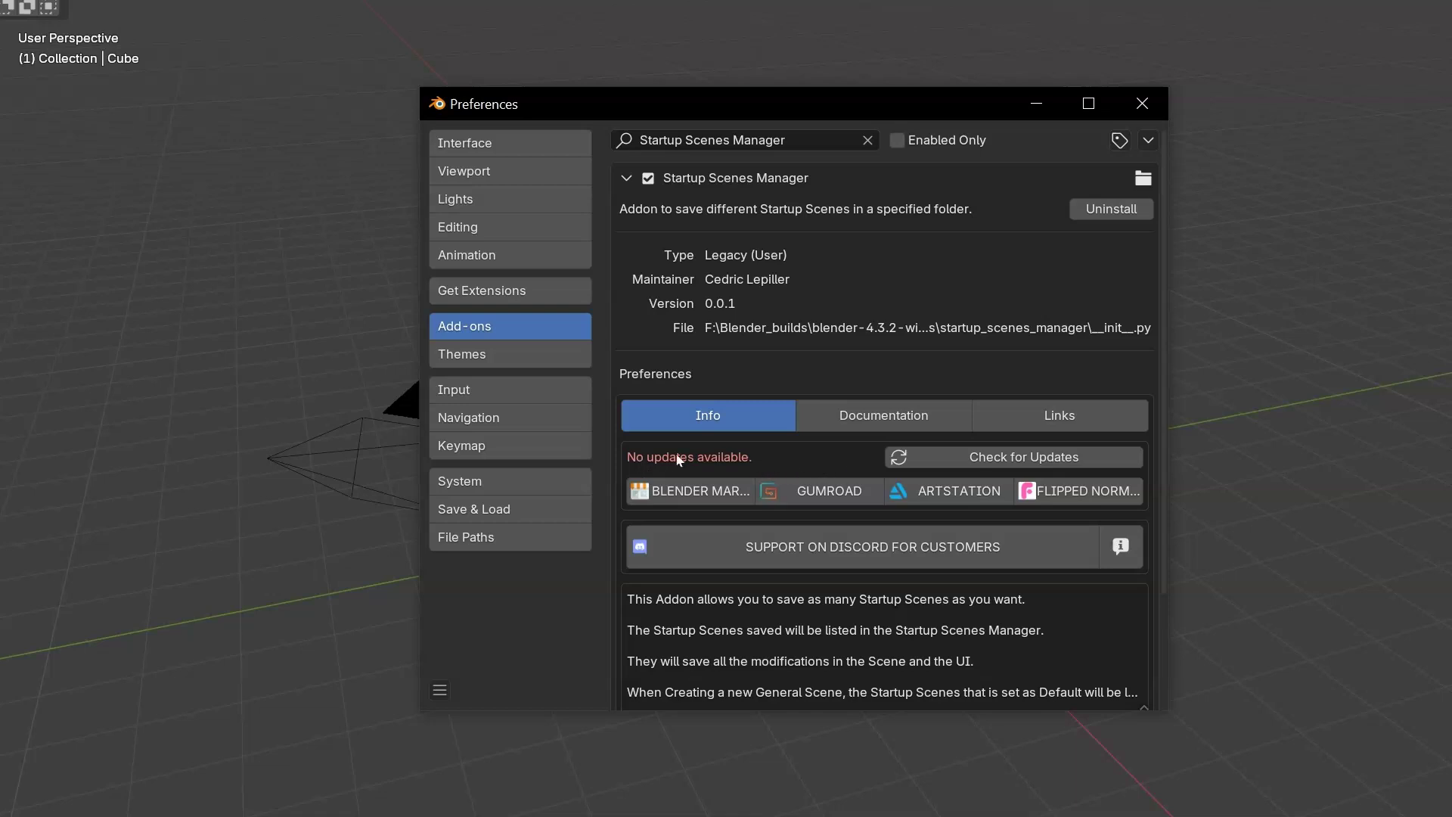
Step: Turn Allow Online Access off in the network settings, view the add-on's update section, and turn the access back on
{"action": "left_click", "coordinate": [496, 482]}
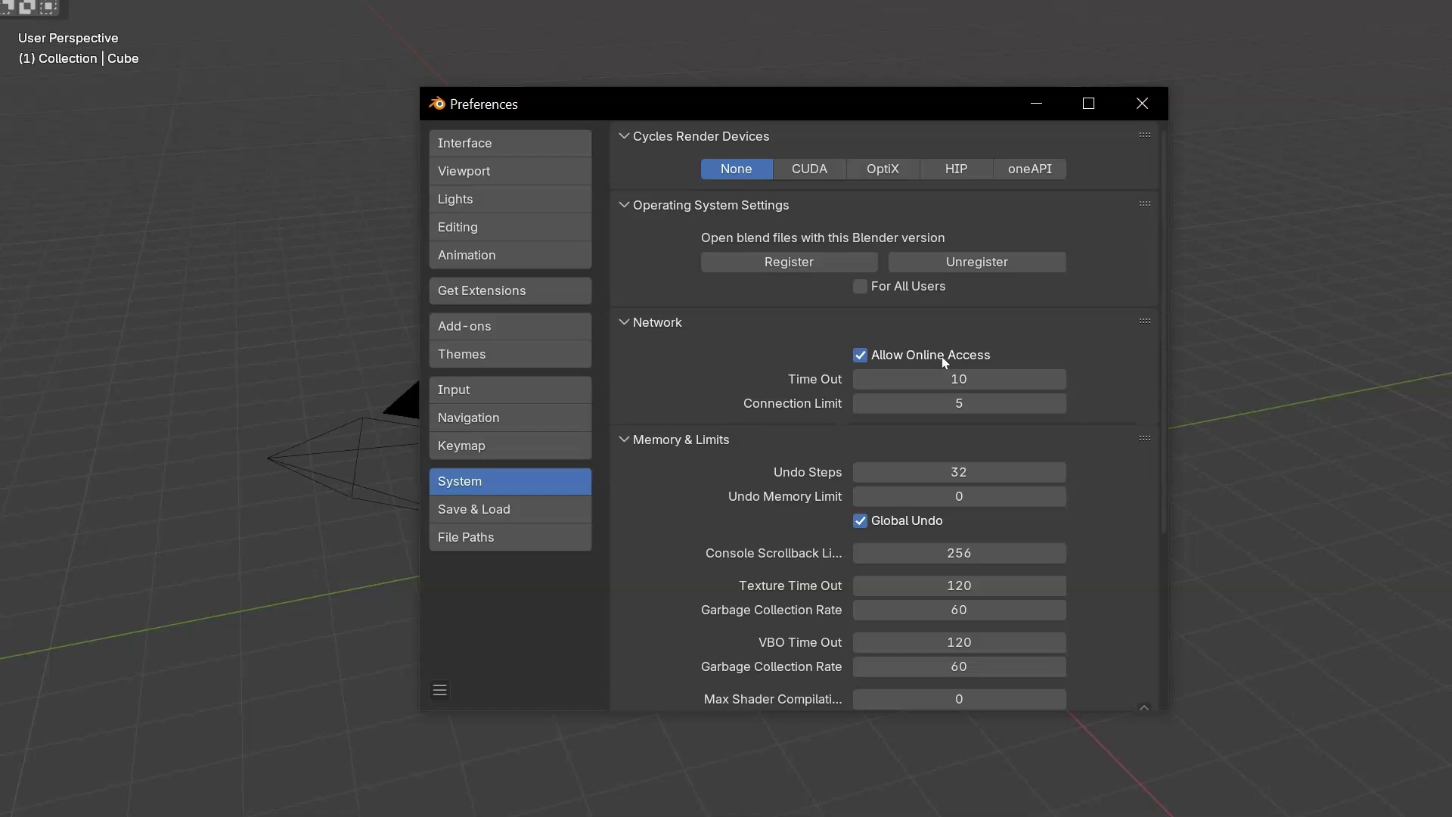
{"action": "left_click", "coordinate": [861, 355]}
{"action": "left_click", "coordinate": [494, 317]}
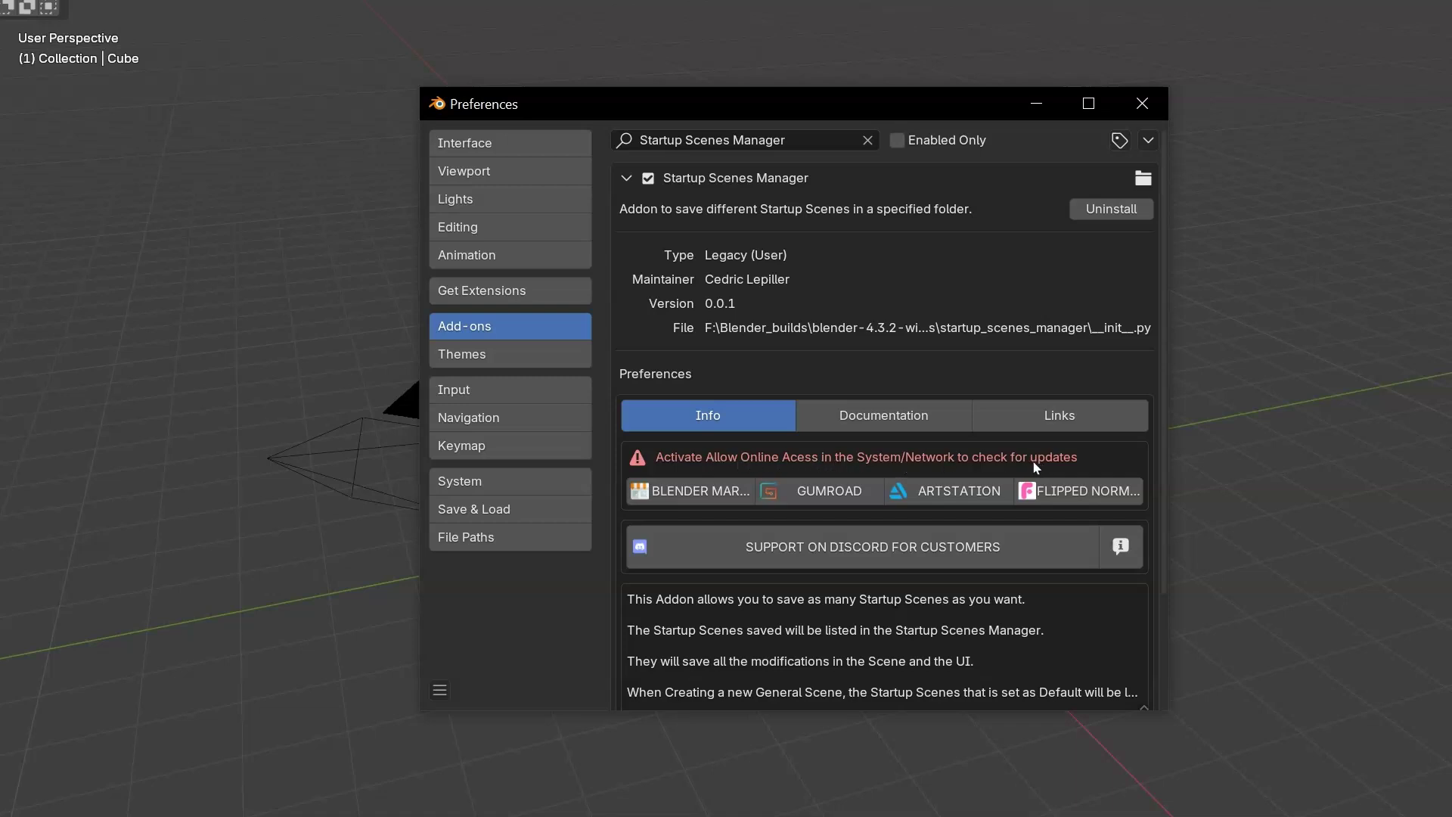
{"action": "left_click", "coordinate": [513, 482]}
{"action": "left_click", "coordinate": [861, 355]}
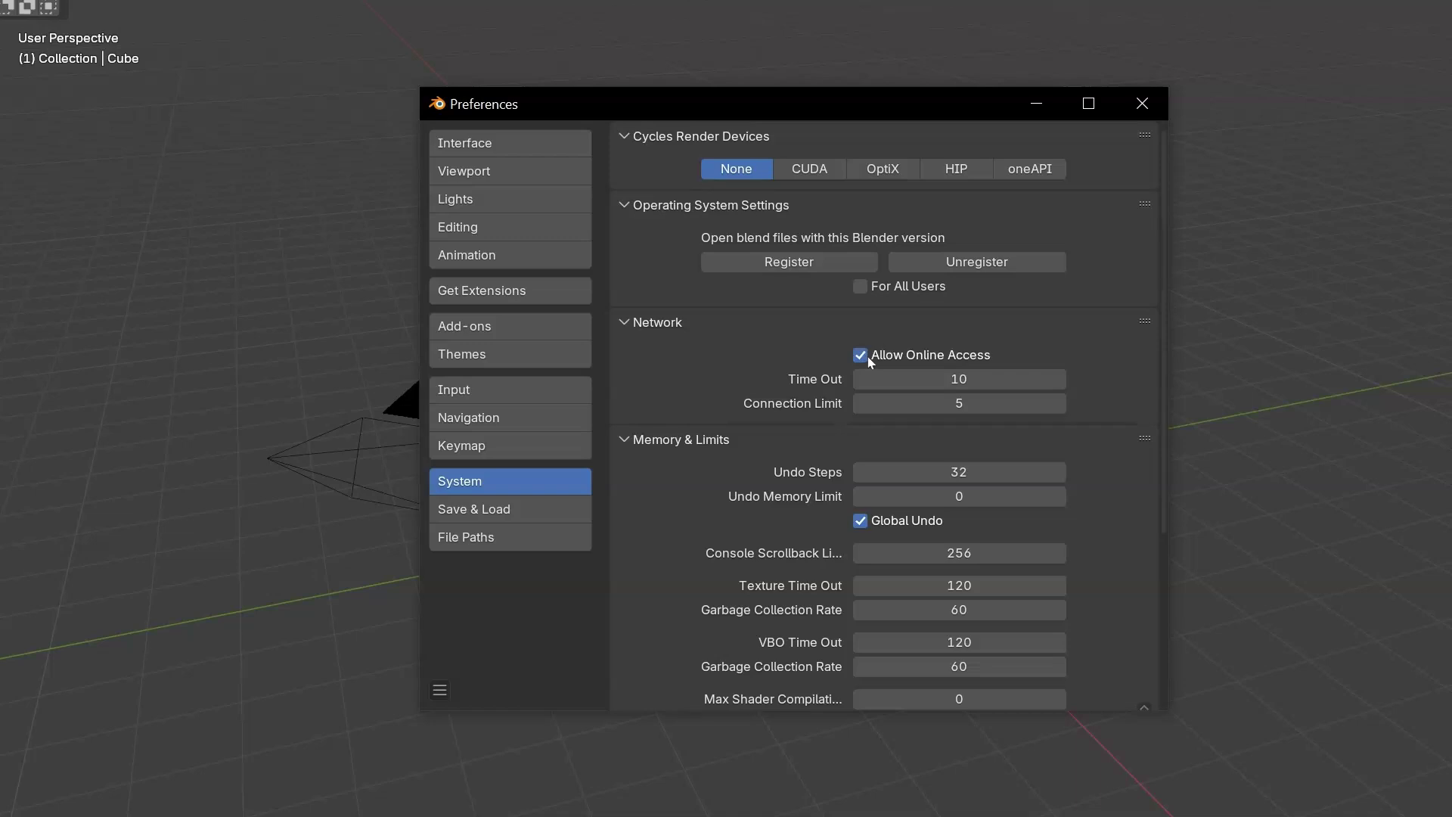
{"action": "left_click", "coordinate": [498, 329]}
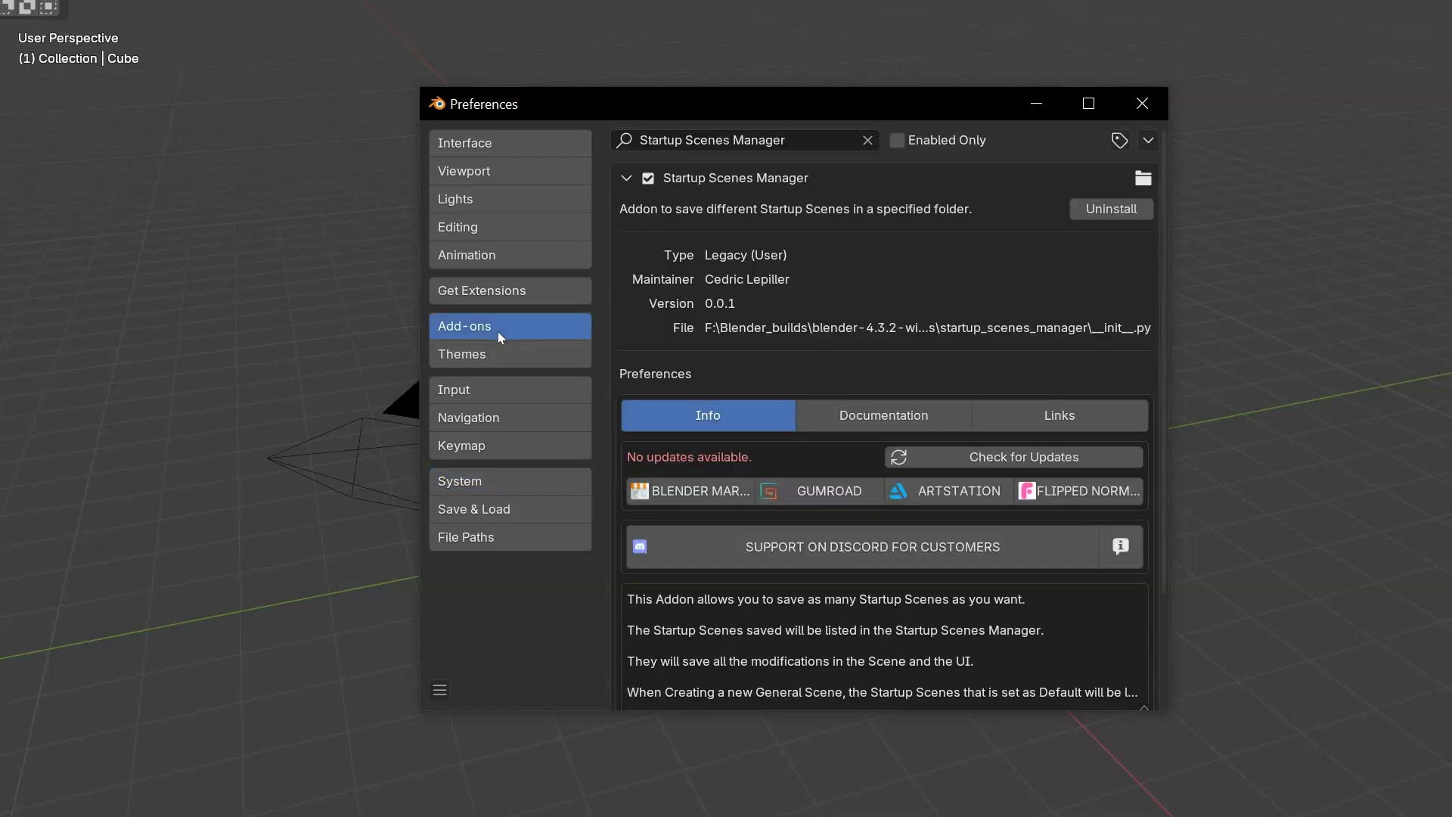
Step: Check the Startup Scenes Manager add-on for updates and read its Discord support information
{"action": "left_click", "coordinate": [997, 458]}
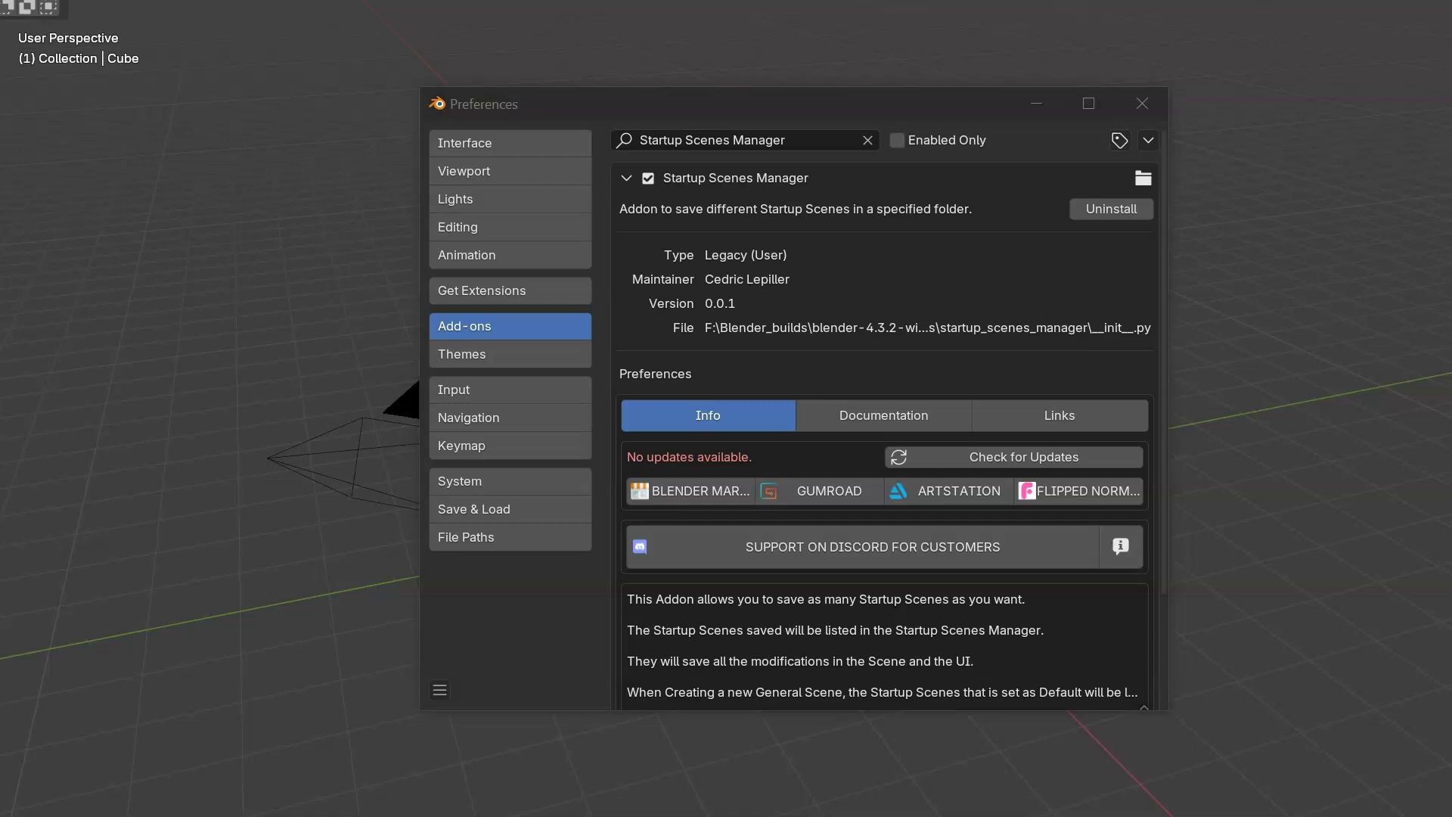
{"action": "left_click", "coordinate": [640, 463]}
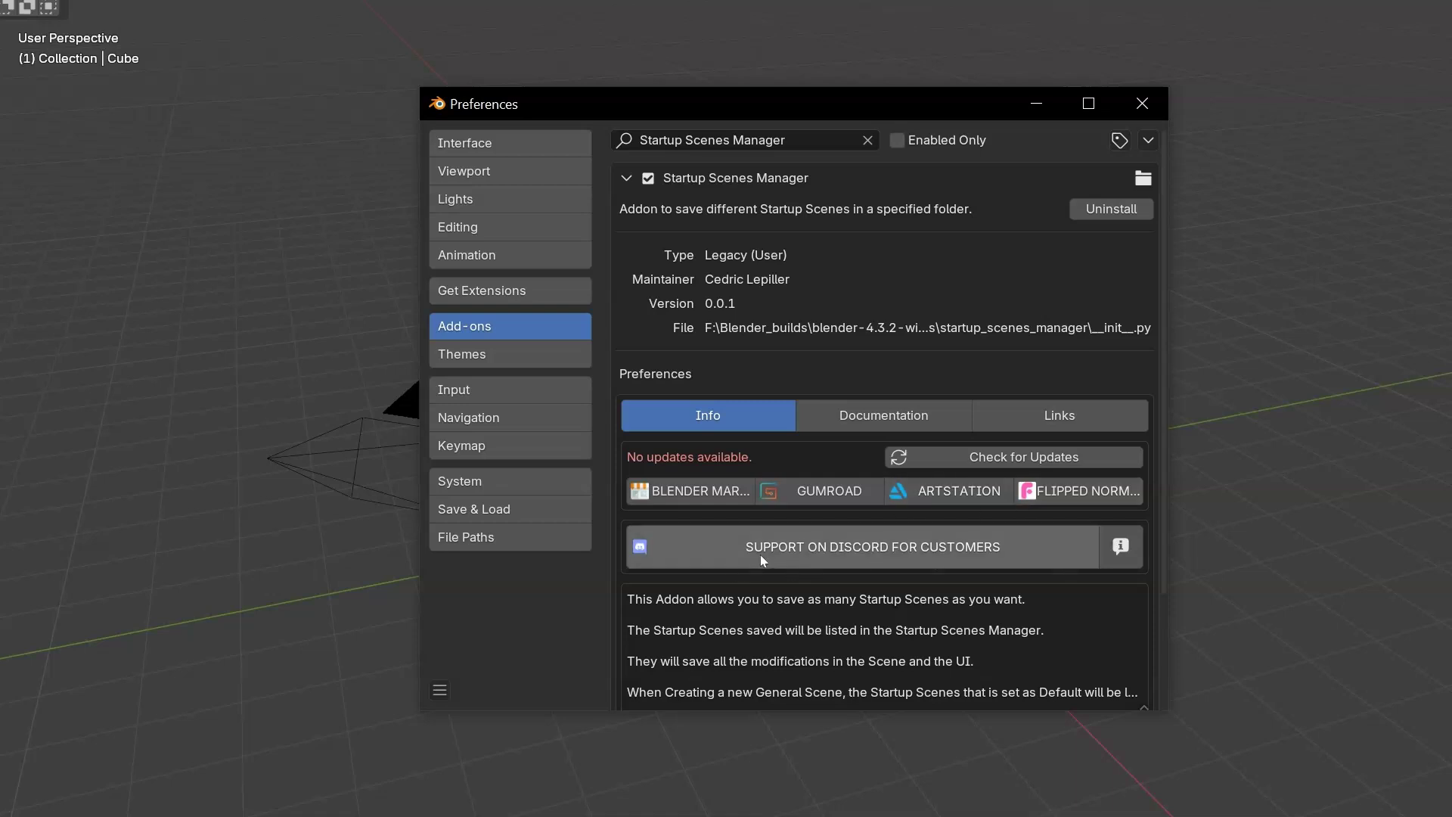
{"action": "left_click", "coordinate": [1119, 551]}
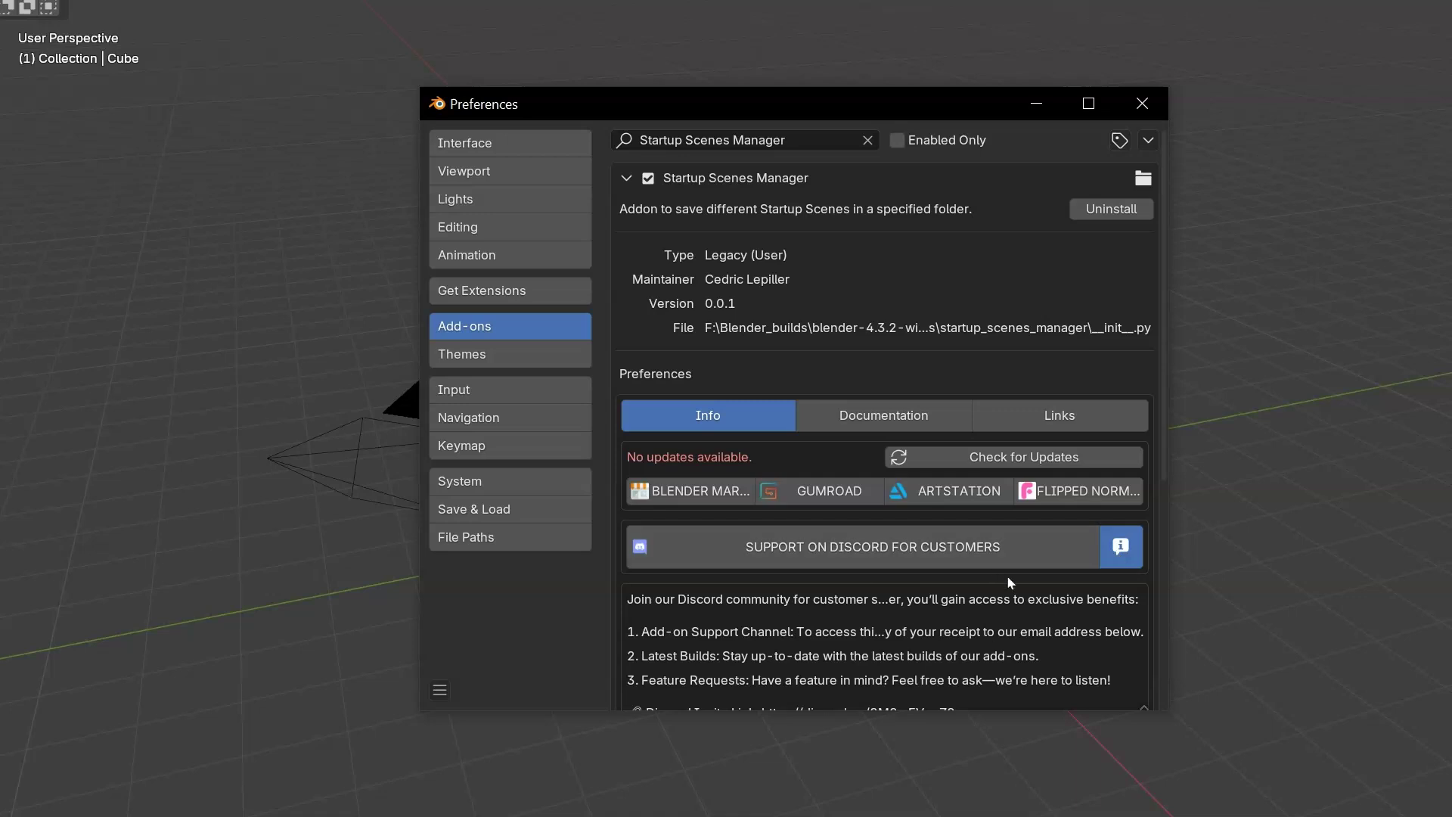
{"action": "left_click", "coordinate": [1119, 549]}
{"action": "scroll", "coordinate": [913, 605], "scroll_direction": "down", "scroll_amount": 3}
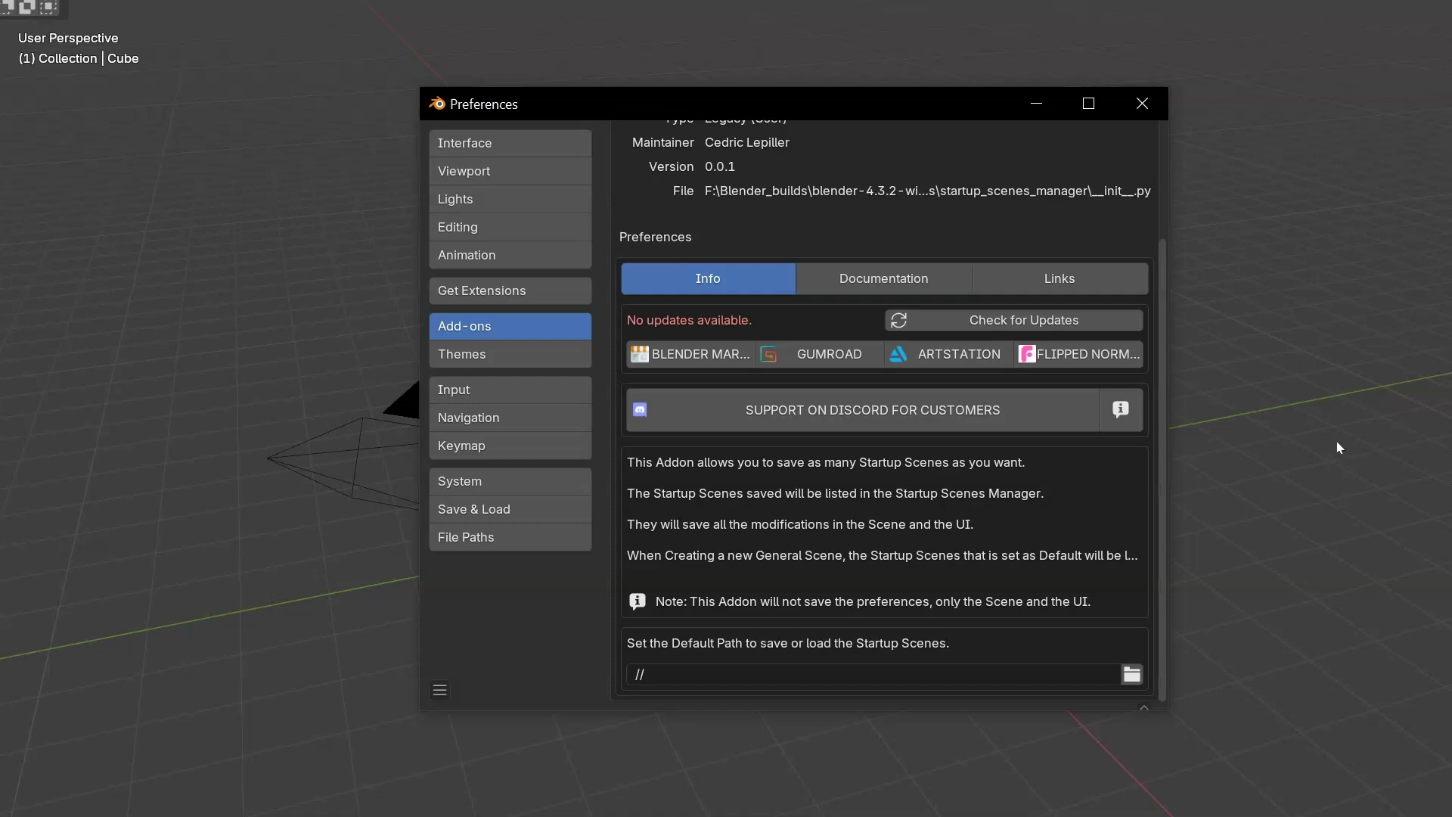
{"action": "left_click", "coordinate": [1373, 479]}
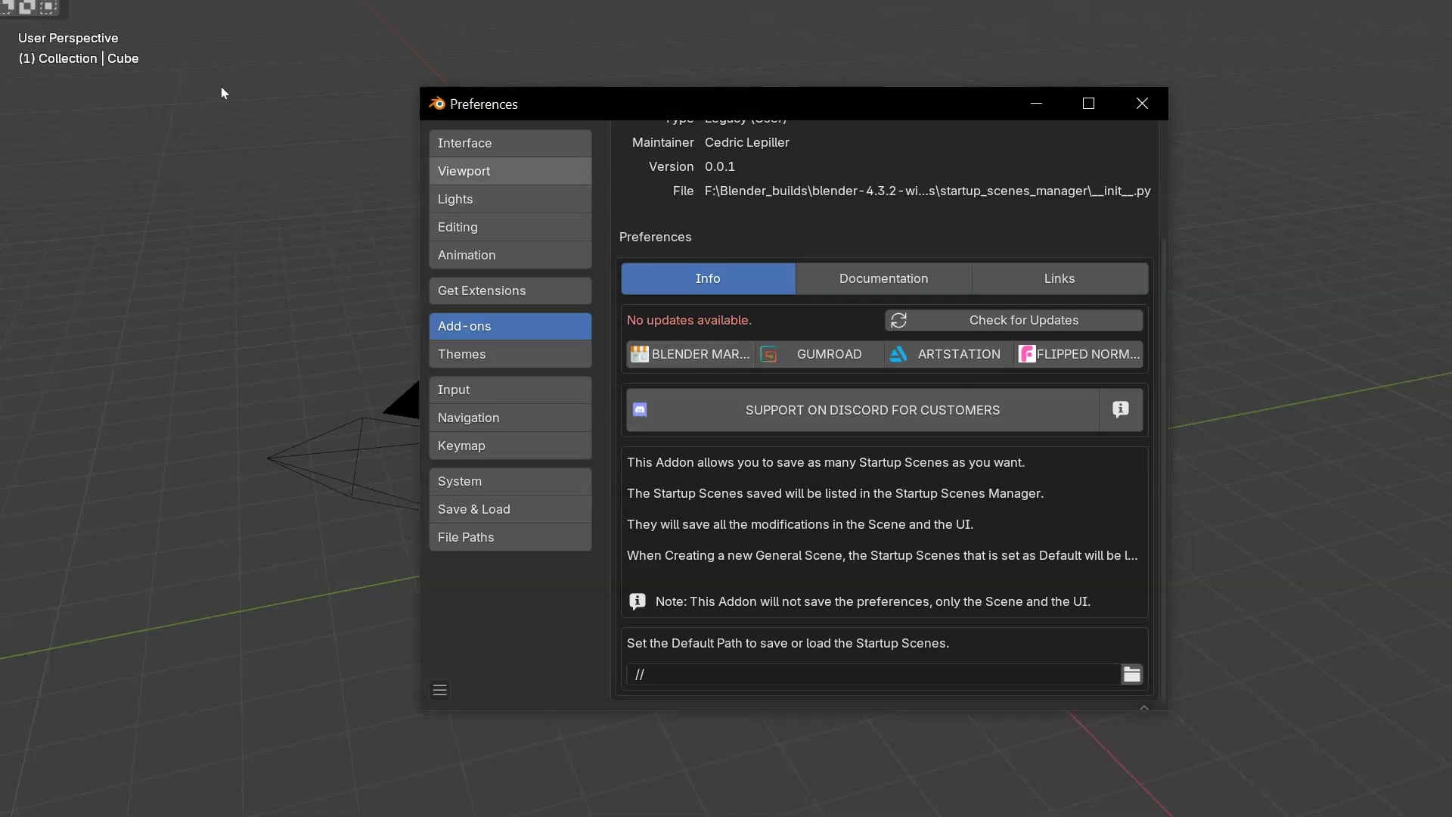
{"action": "key", "text": "F4"}
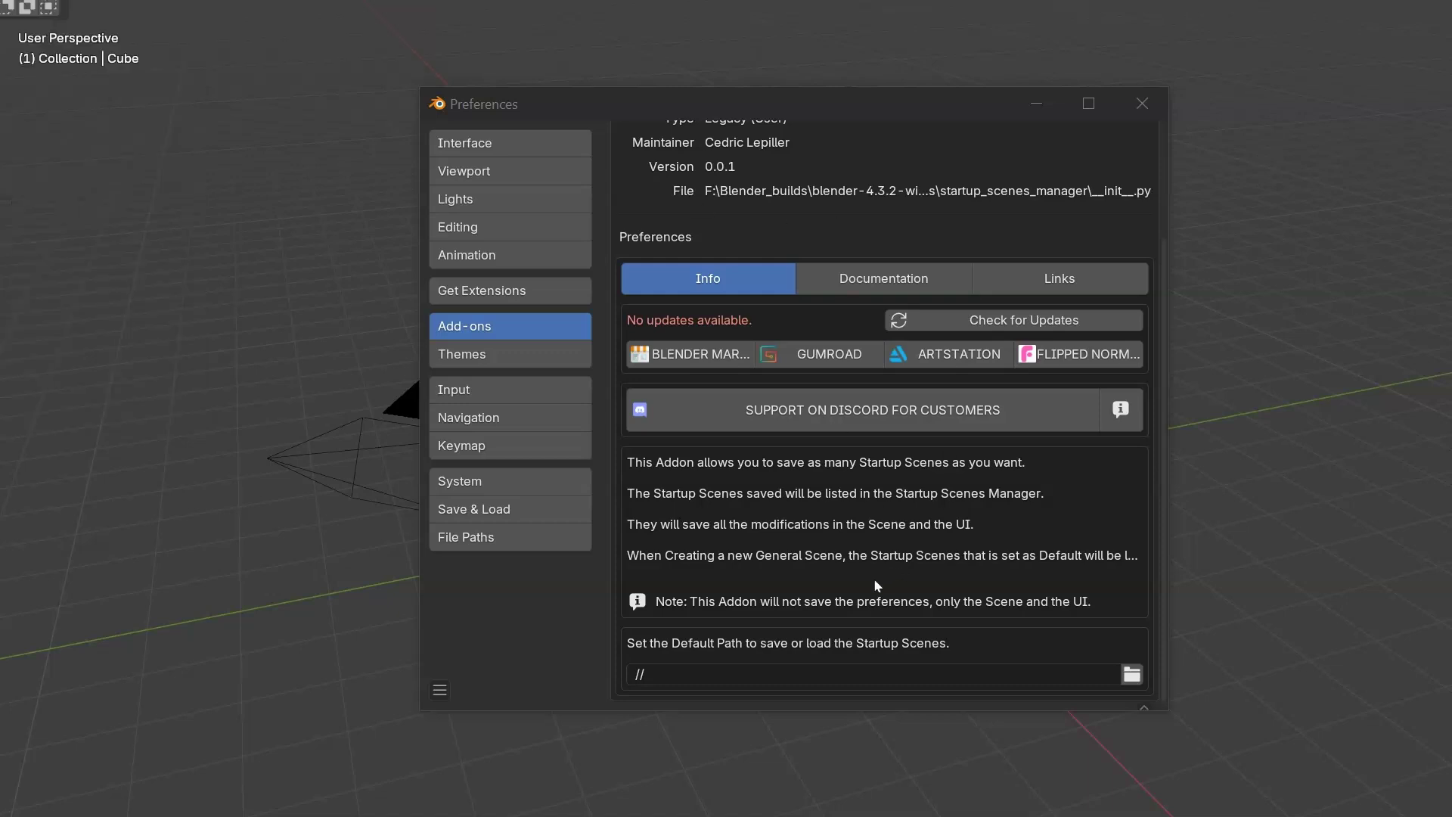
{"action": "left_click", "coordinate": [876, 585]}
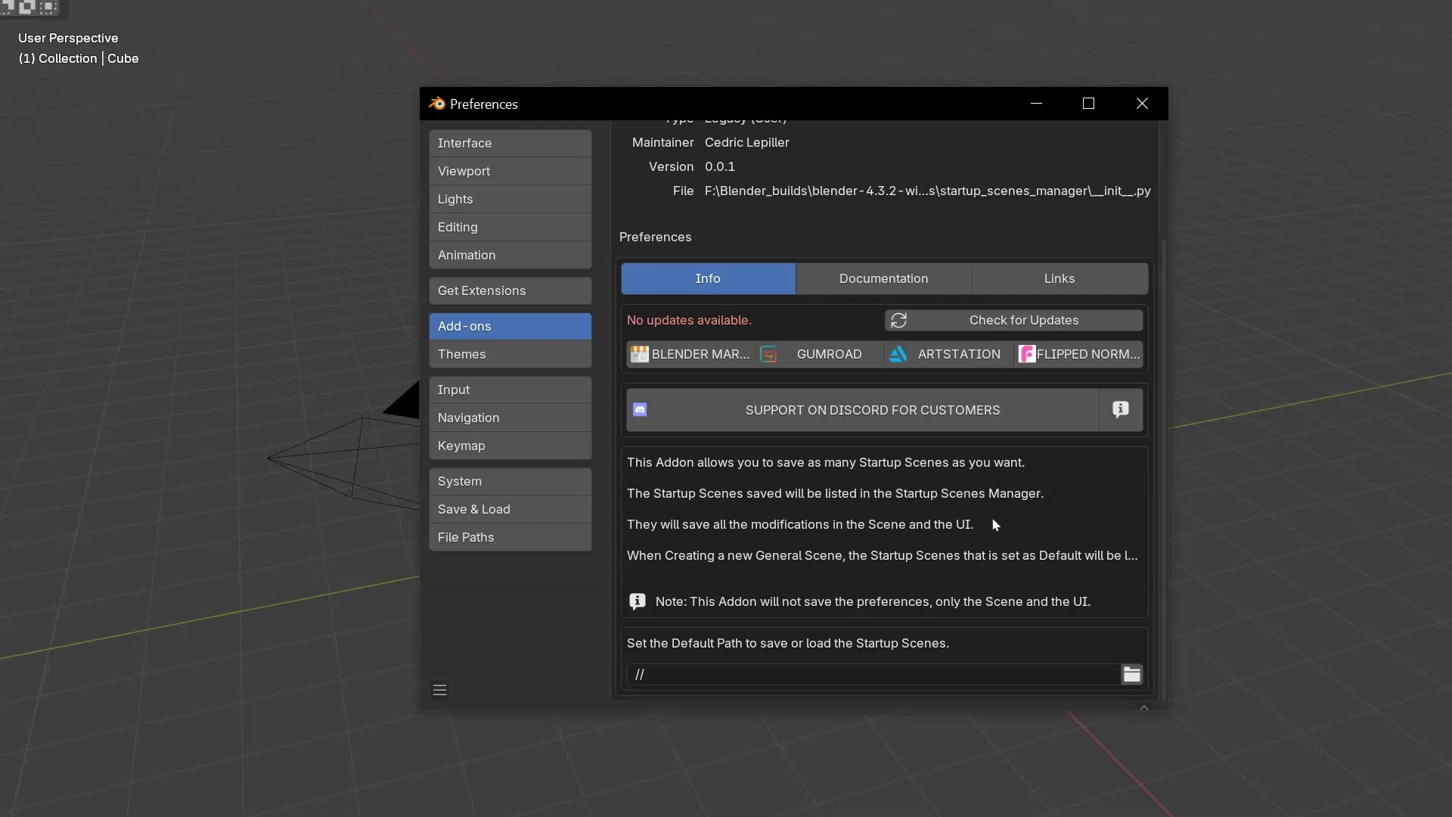
Step: Set the add-on's default path for startup scenes to F:\Startup_Scenes_Manager\
{"action": "left_click", "coordinate": [1133, 676]}
{"action": "left_click", "coordinate": [361, 703]}
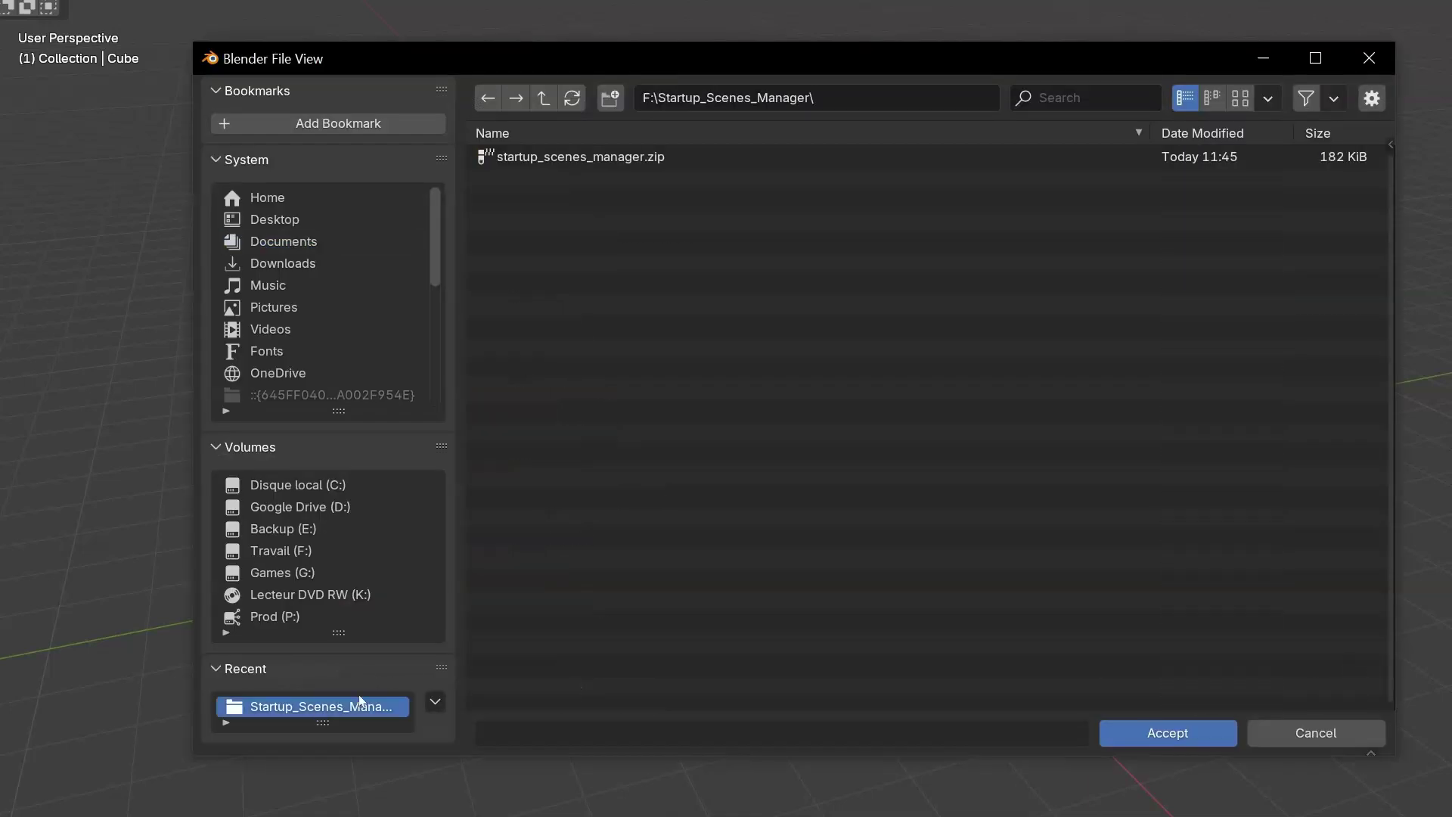
{"action": "left_click", "coordinate": [1159, 731]}
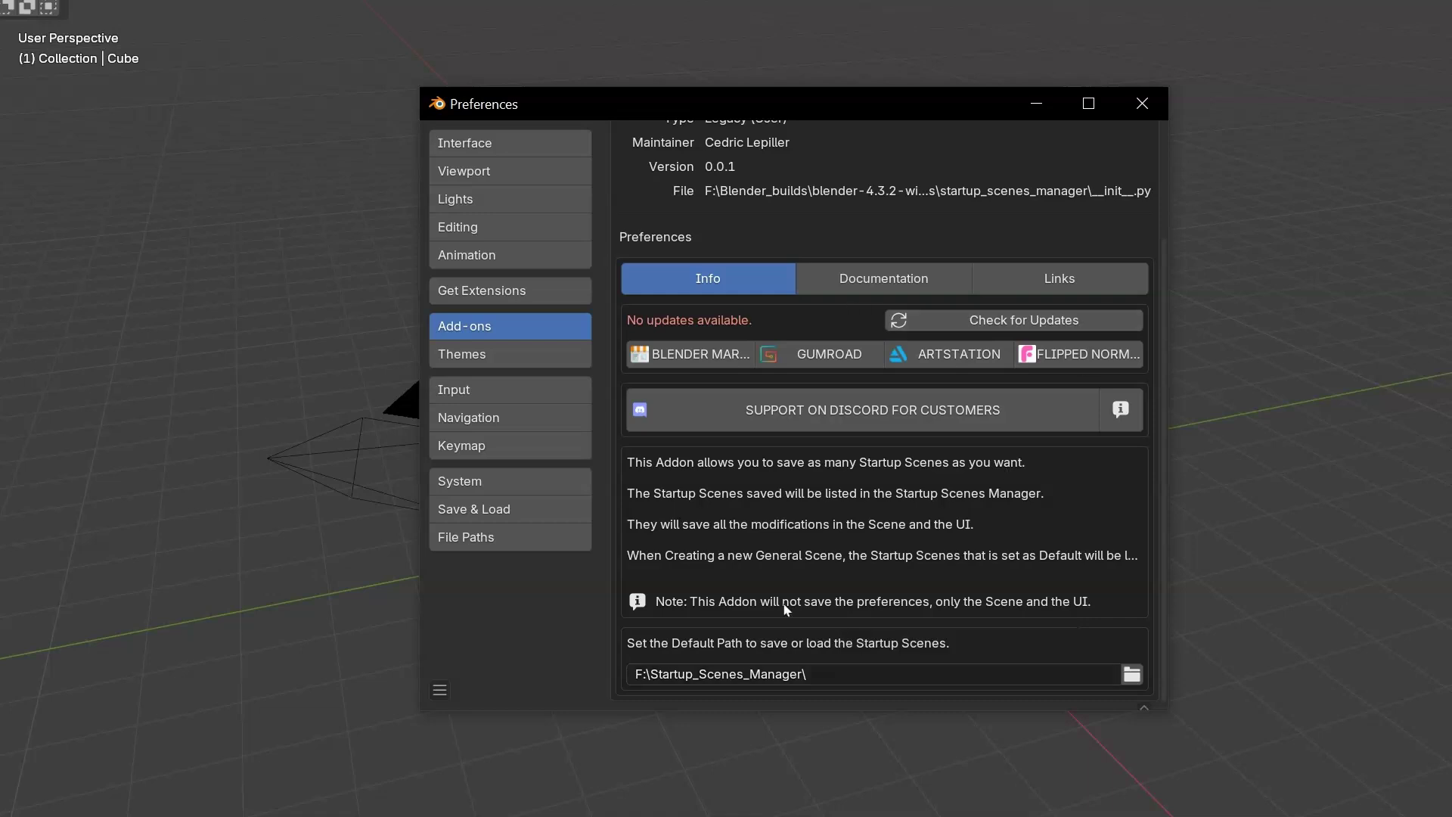
Step: Review the add-on's documentation and links, and close the preferences
{"action": "left_click", "coordinate": [853, 279]}
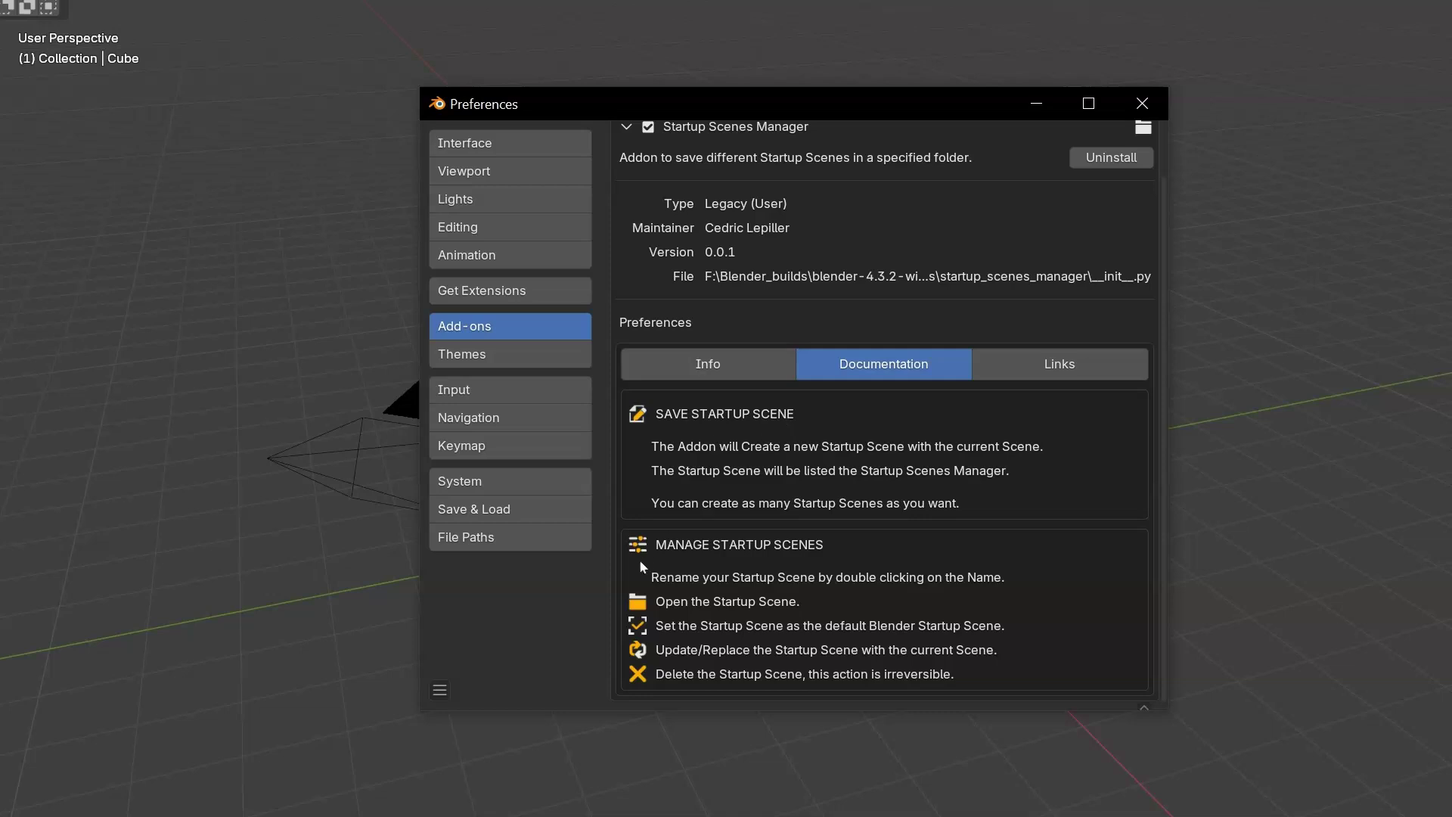
{"action": "left_click", "coordinate": [1020, 373]}
{"action": "left_click", "coordinate": [1143, 106]}
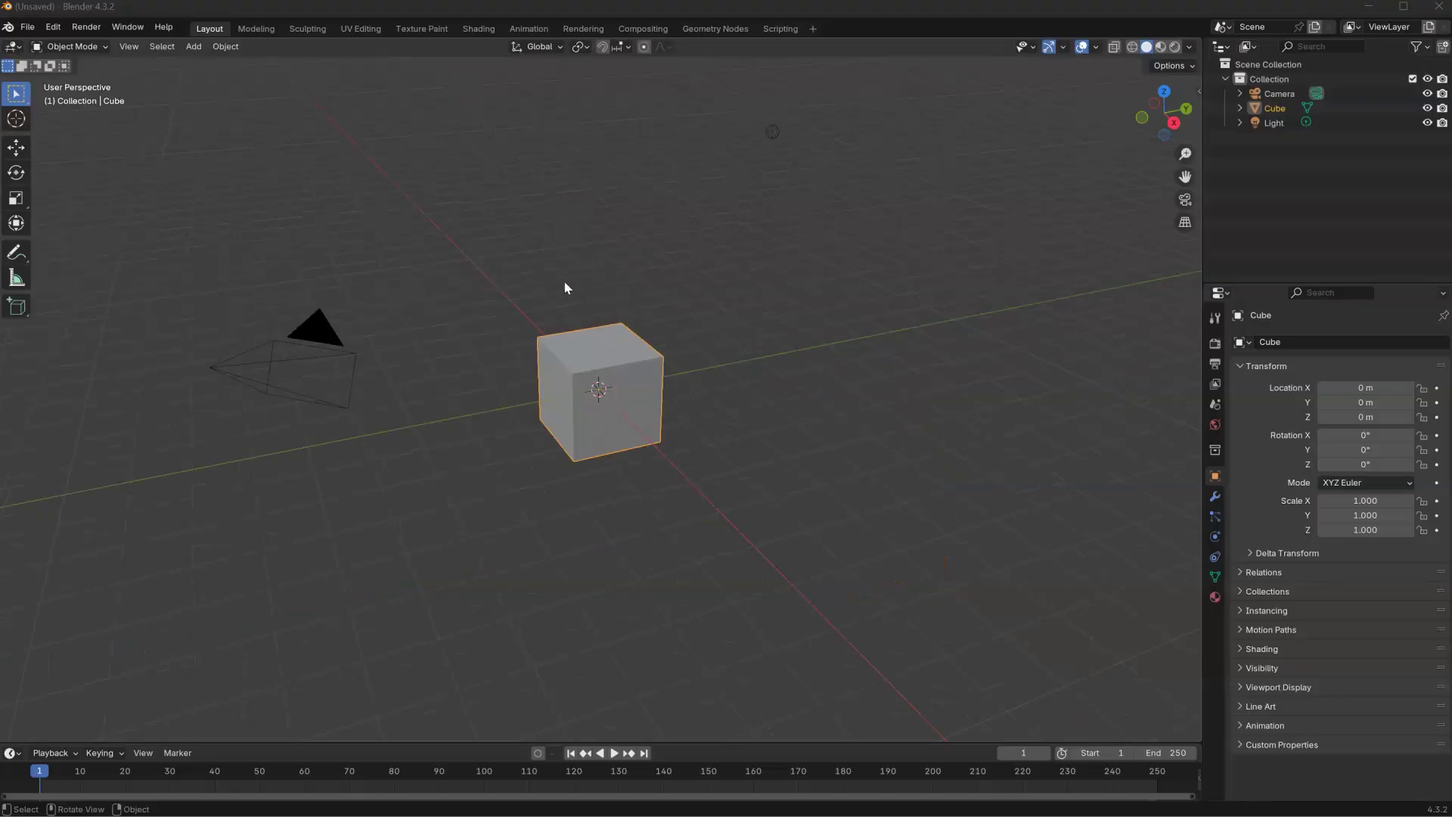
Step: Delete the camera and the light from the scene
{"action": "left_click", "coordinate": [314, 333]}
{"action": "left_click", "coordinate": [771, 132], "text": "shift"}
{"action": "key", "text": "x"}
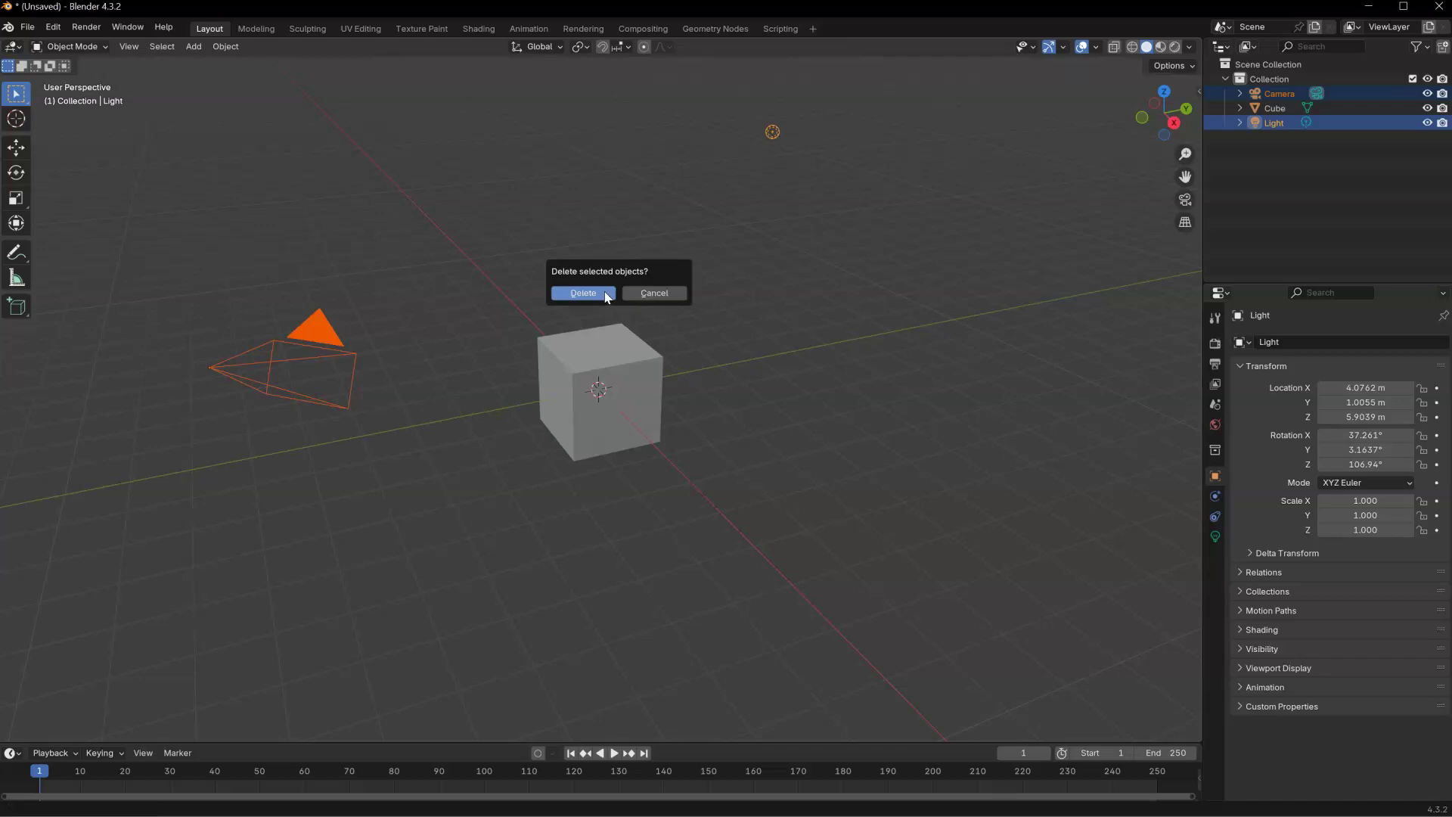
{"action": "left_click", "coordinate": [605, 293]}
Step: Select the cube, frame it closer, and close the timeline area so the 3D viewport takes its space
{"action": "left_click", "coordinate": [540, 355]}
{"action": "scroll", "coordinate": [578, 357], "scroll_direction": "up", "scroll_amount": 5}
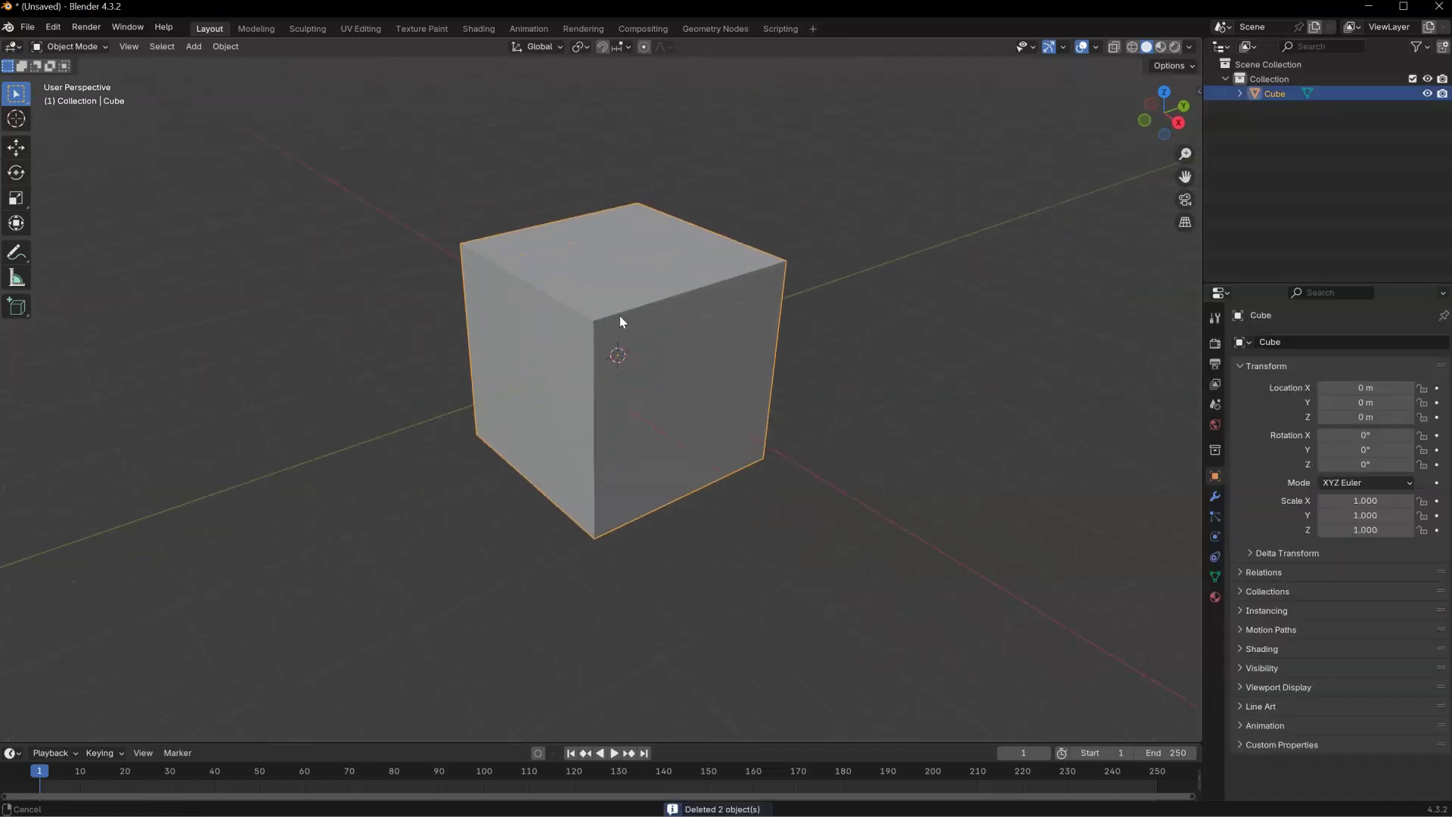
{"action": "scroll", "coordinate": [658, 307], "scroll_direction": "up", "scroll_amount": 2}
{"action": "middle_click_drag", "start_coordinate": [702, 296], "coordinate": [680, 316]}
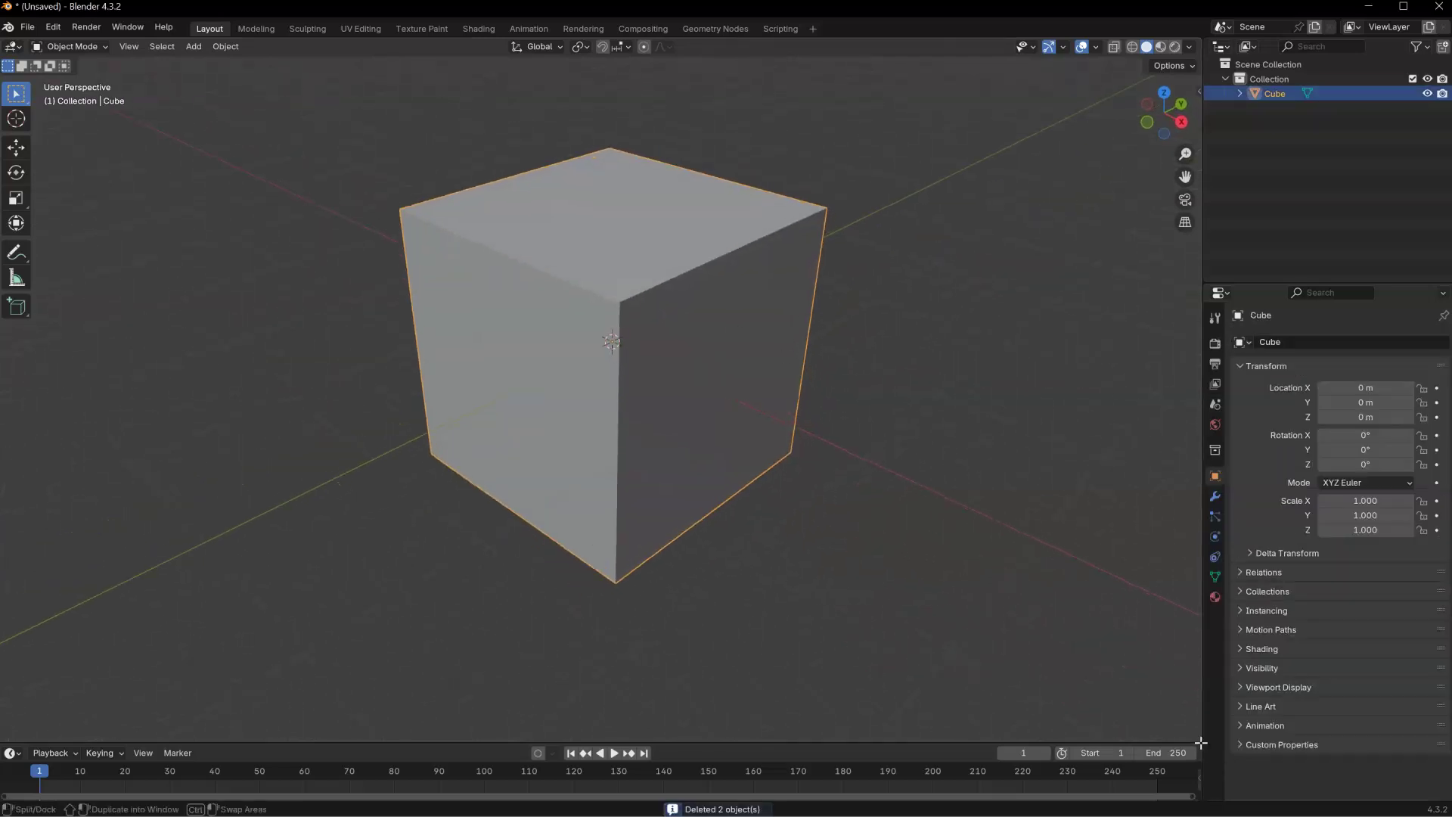
{"action": "left_click_drag", "start_coordinate": [1199, 745], "coordinate": [1146, 794]}
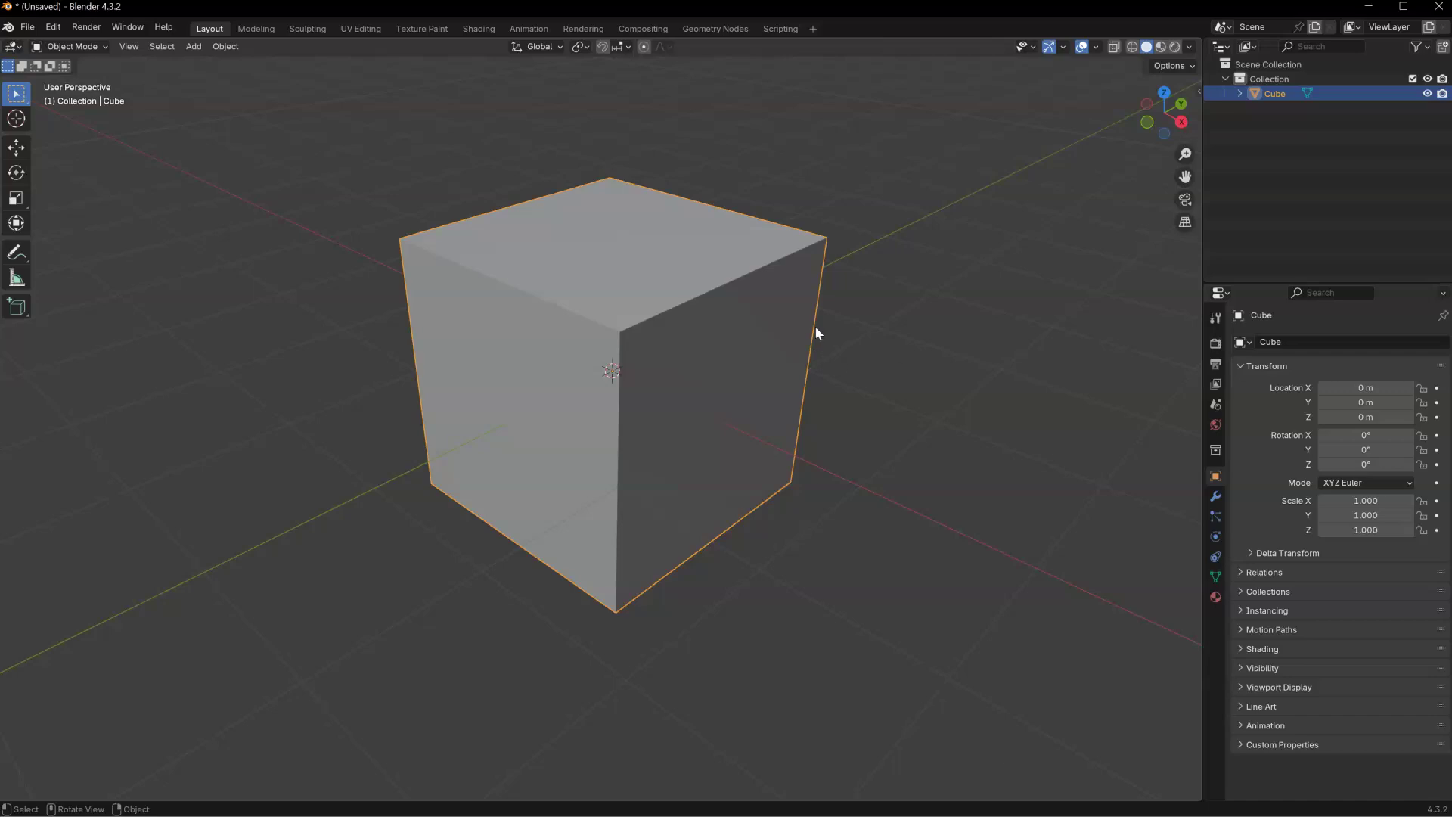
Step: Set the 3D viewport's focal length to 80 mm
{"action": "key", "text": "n"}
{"action": "left_click", "coordinate": [1195, 157]}
{"action": "left_click", "coordinate": [1104, 108]}
{"action": "type", "text": "80"}
{"action": "key", "text": "Return"}
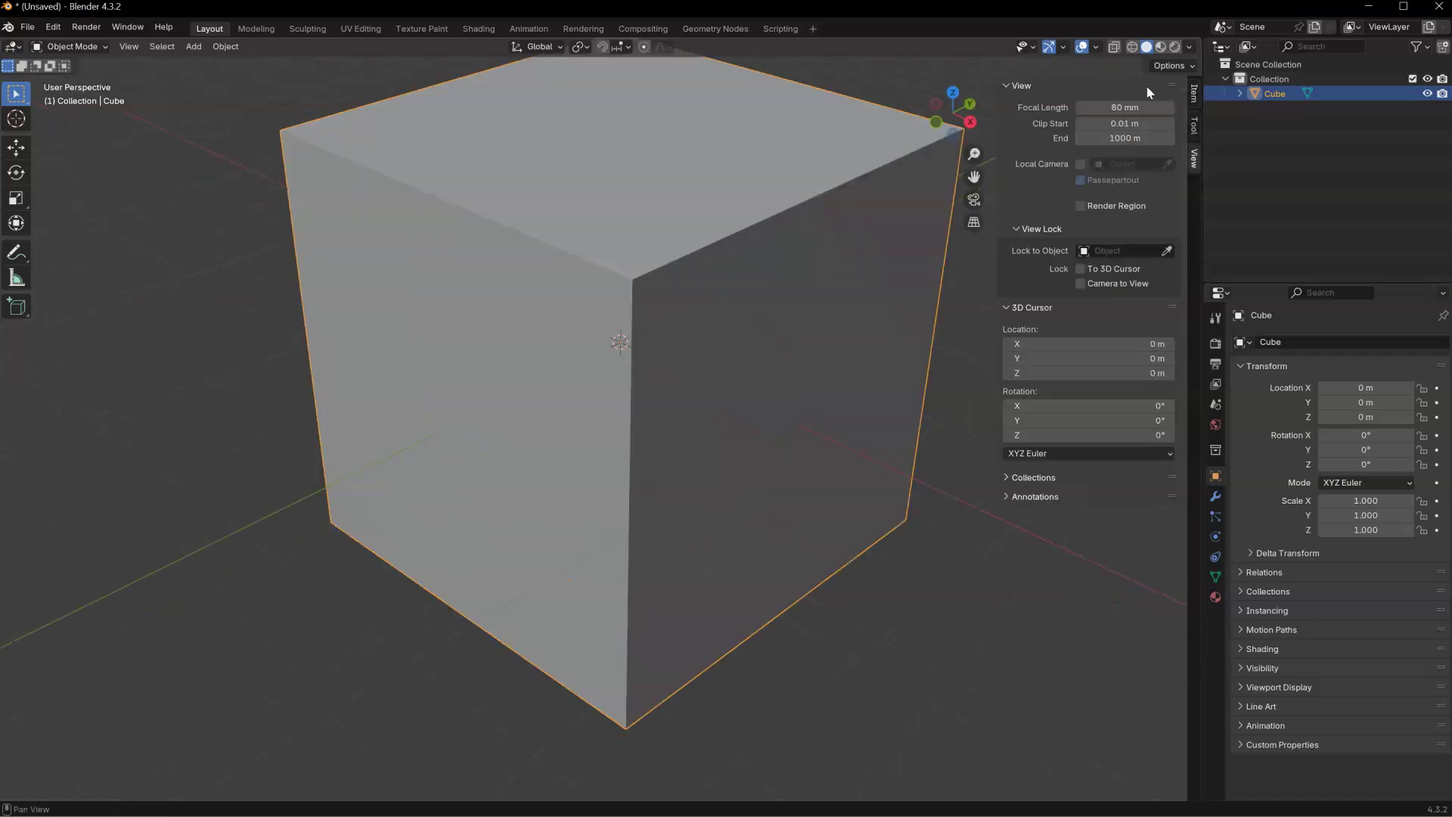
Step: Set the 3D viewport's clip start to 0.1 m and clip end to 10000 m, then hide the sidebar
{"action": "left_click", "coordinate": [1104, 123]}
{"action": "type", "text": "0.1"}
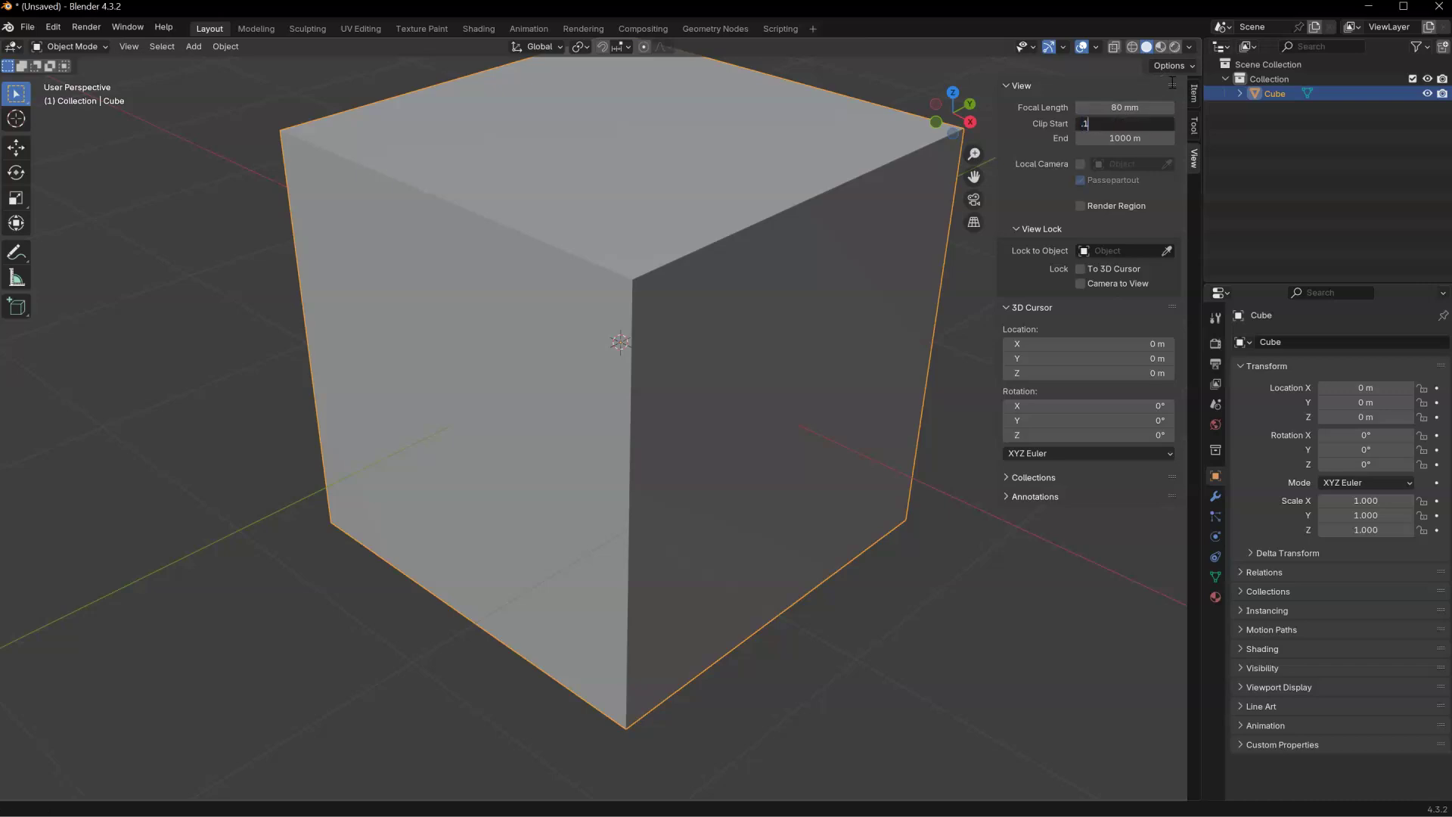
{"action": "key", "text": "Return"}
{"action": "left_click", "coordinate": [1145, 137]}
{"action": "type", "text": "10"}
{"action": "key", "text": "Return"}
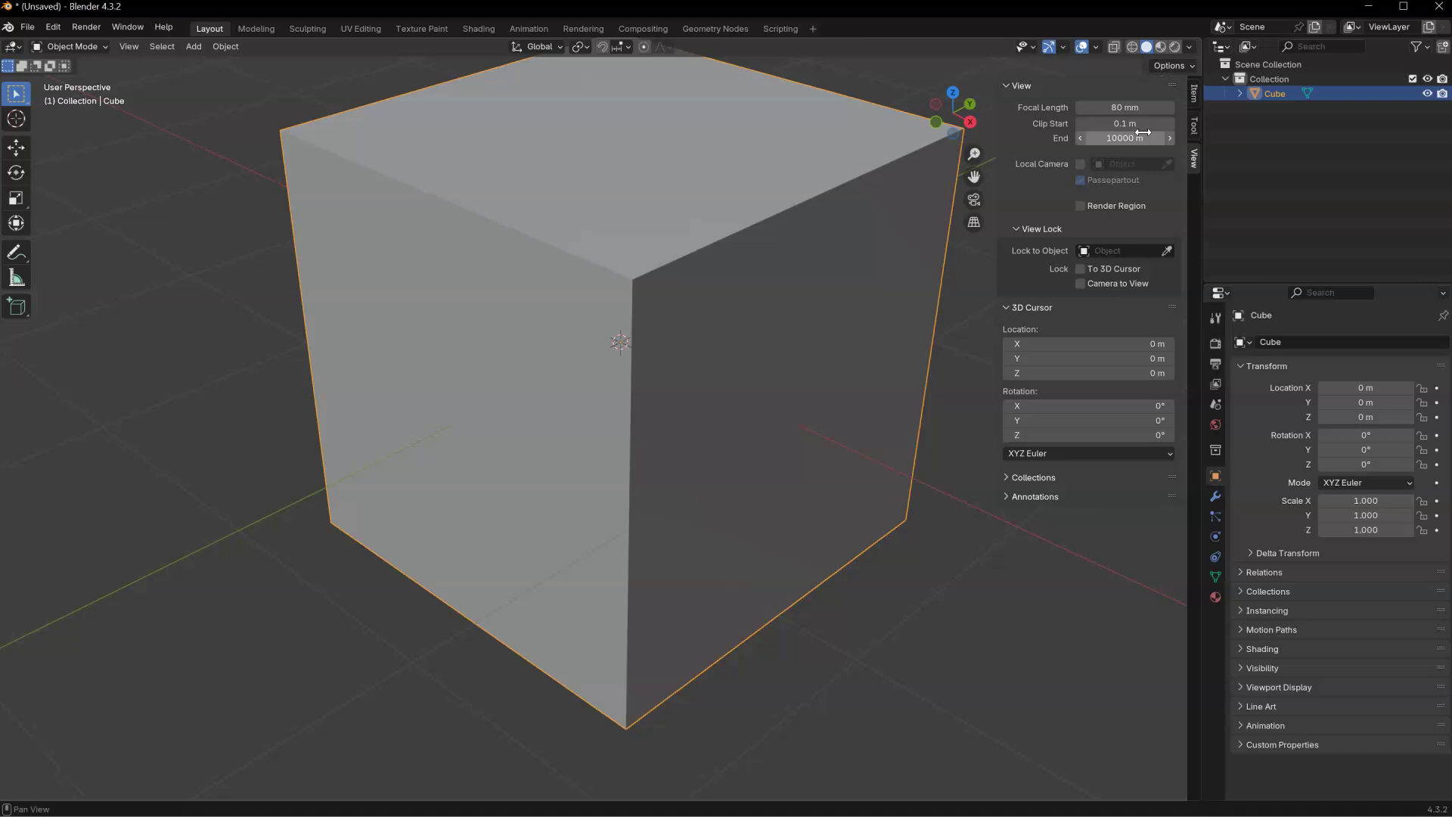
{"action": "scroll", "coordinate": [651, 315], "scroll_direction": "down", "scroll_amount": 3}
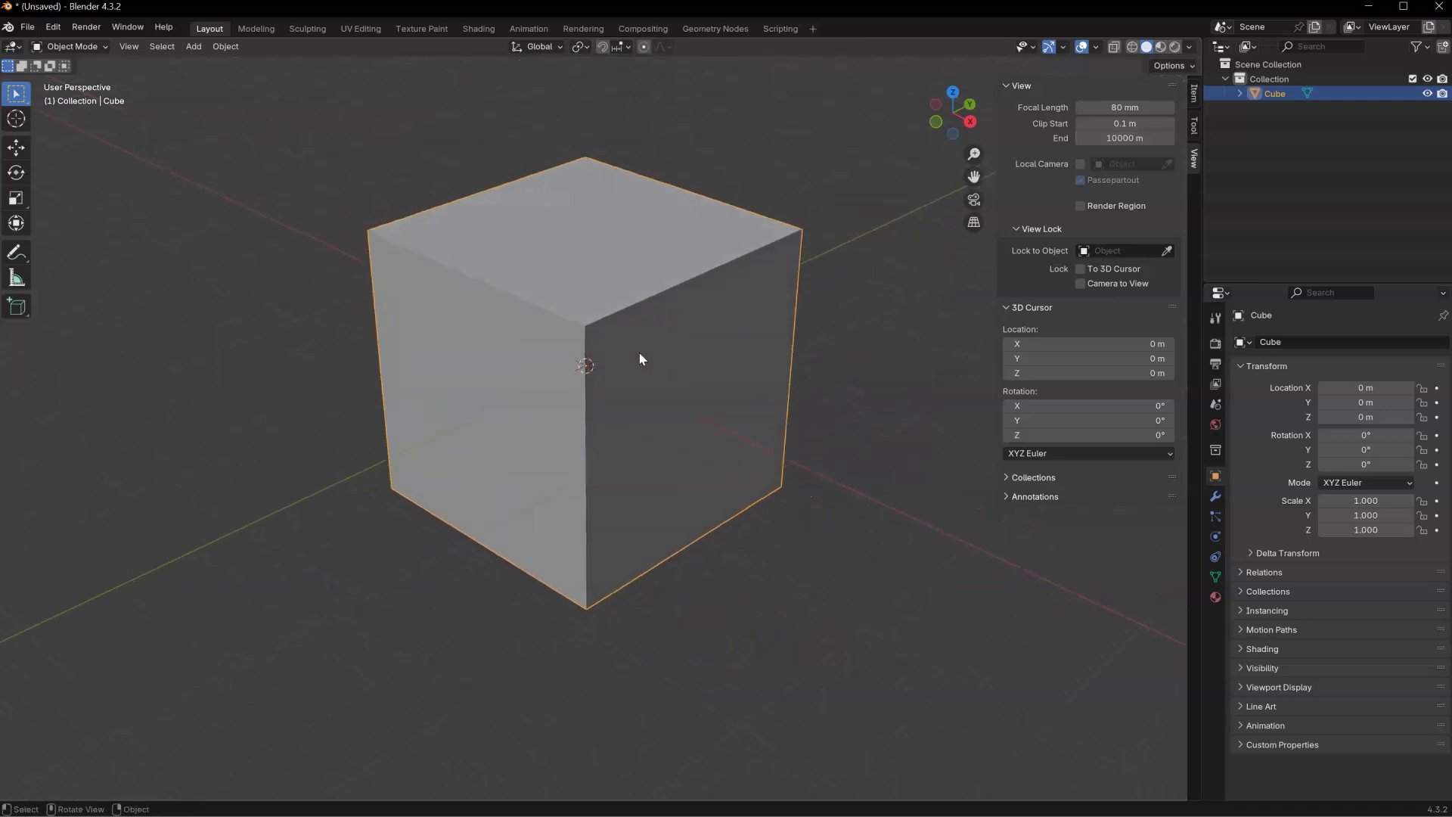
{"action": "key", "text": "n"}
Step: Set the scene's render engine to Cycles with GPU Compute as the device
{"action": "left_click", "coordinate": [1215, 344]}
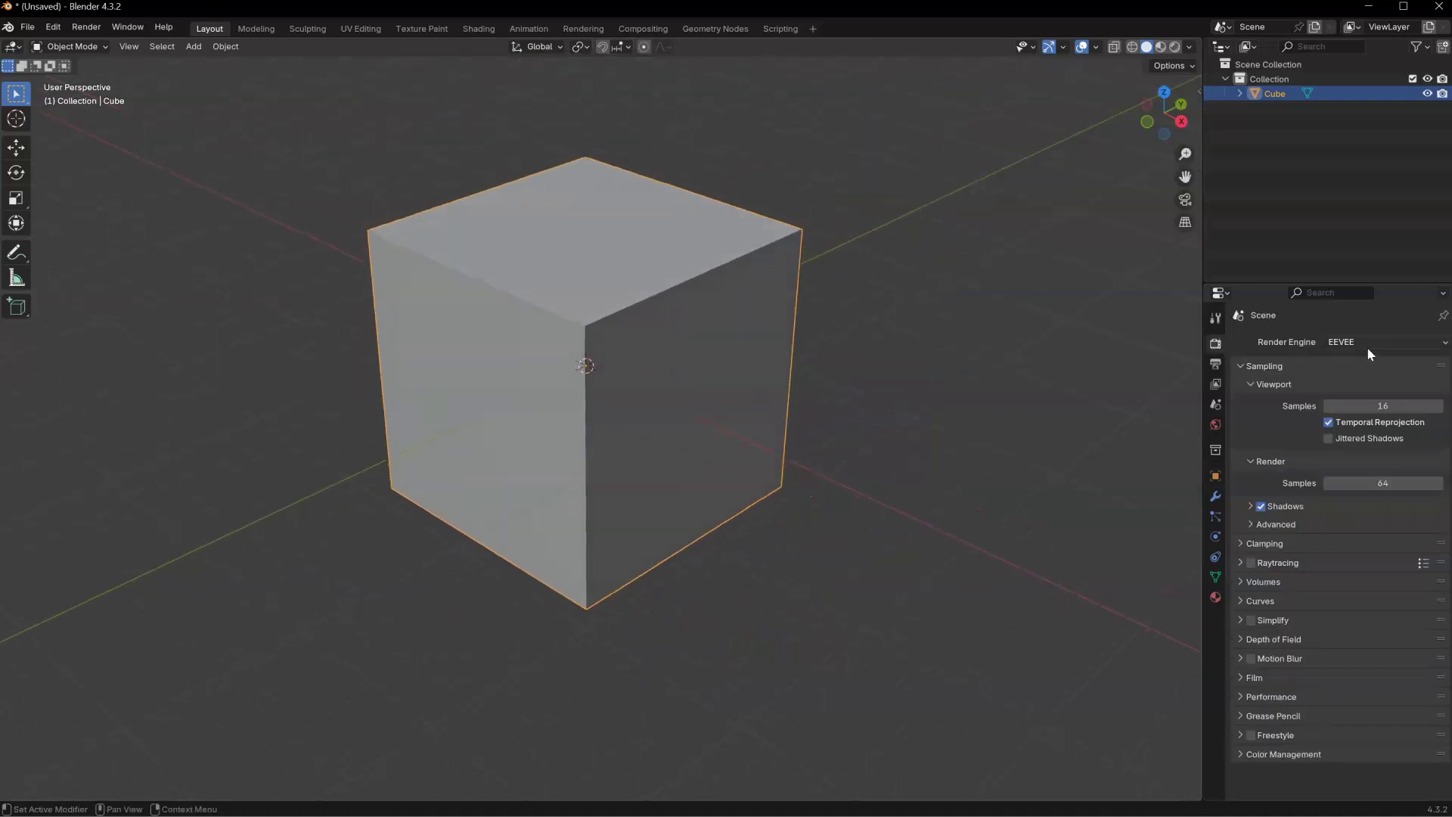
{"action": "left_click", "coordinate": [1366, 342]}
{"action": "left_click", "coordinate": [1343, 395]}
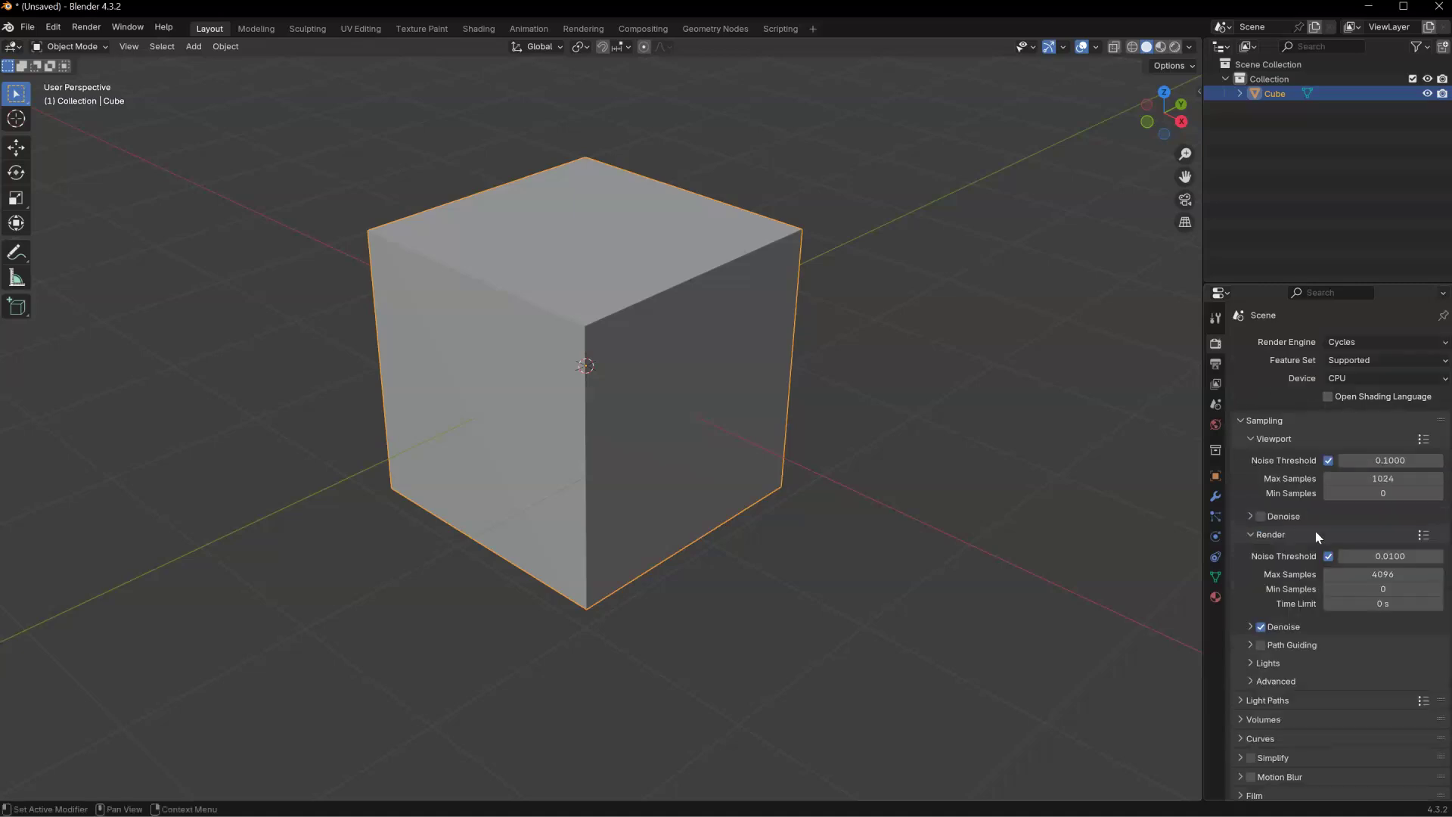
{"action": "left_click", "coordinate": [1341, 378]}
{"action": "left_click", "coordinate": [1344, 412]}
Step: Enable viewport denoising and set the viewport's maximum samples to 250
{"action": "left_click", "coordinate": [1262, 517]}
{"action": "left_click", "coordinate": [1250, 519]}
{"action": "left_click", "coordinate": [1250, 517]}
{"action": "left_click", "coordinate": [1357, 478]}
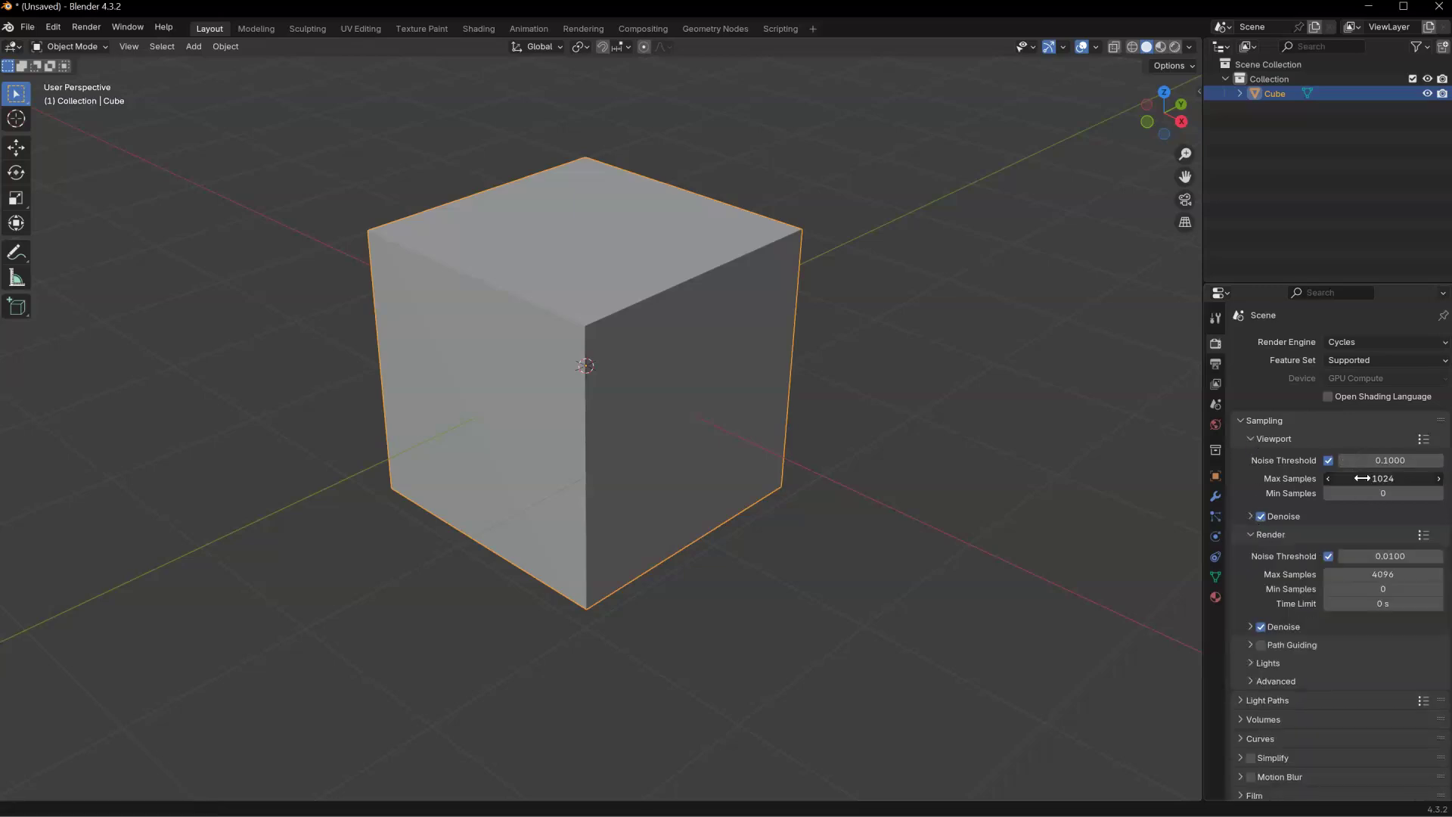
{"action": "type", "text": "250"}
{"action": "key", "text": "Return"}
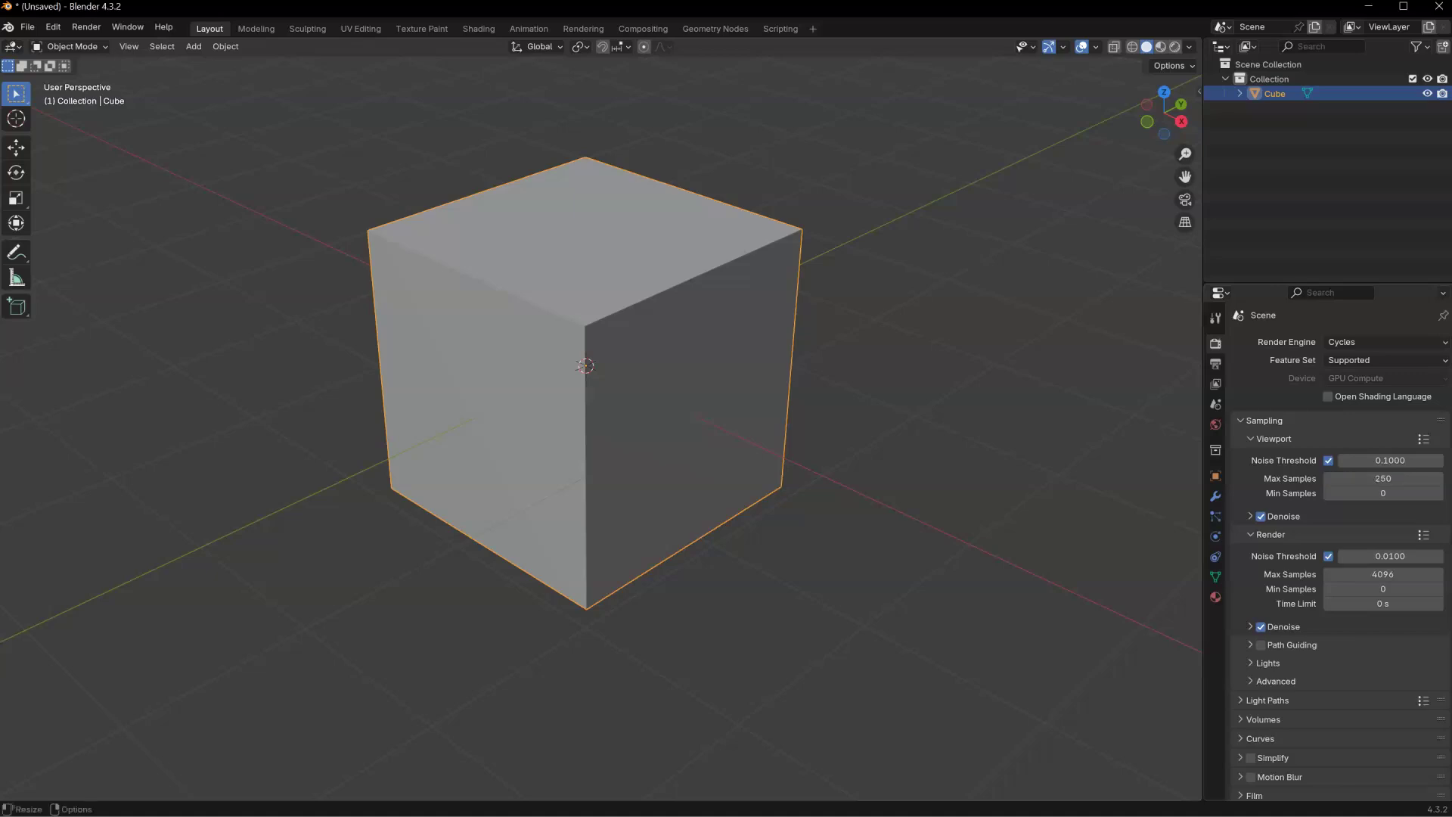
Step: Set the final render's maximum samples to 1024 and collapse the sampling settings
{"action": "left_click", "coordinate": [1383, 574]}
{"action": "type", "text": "102"}
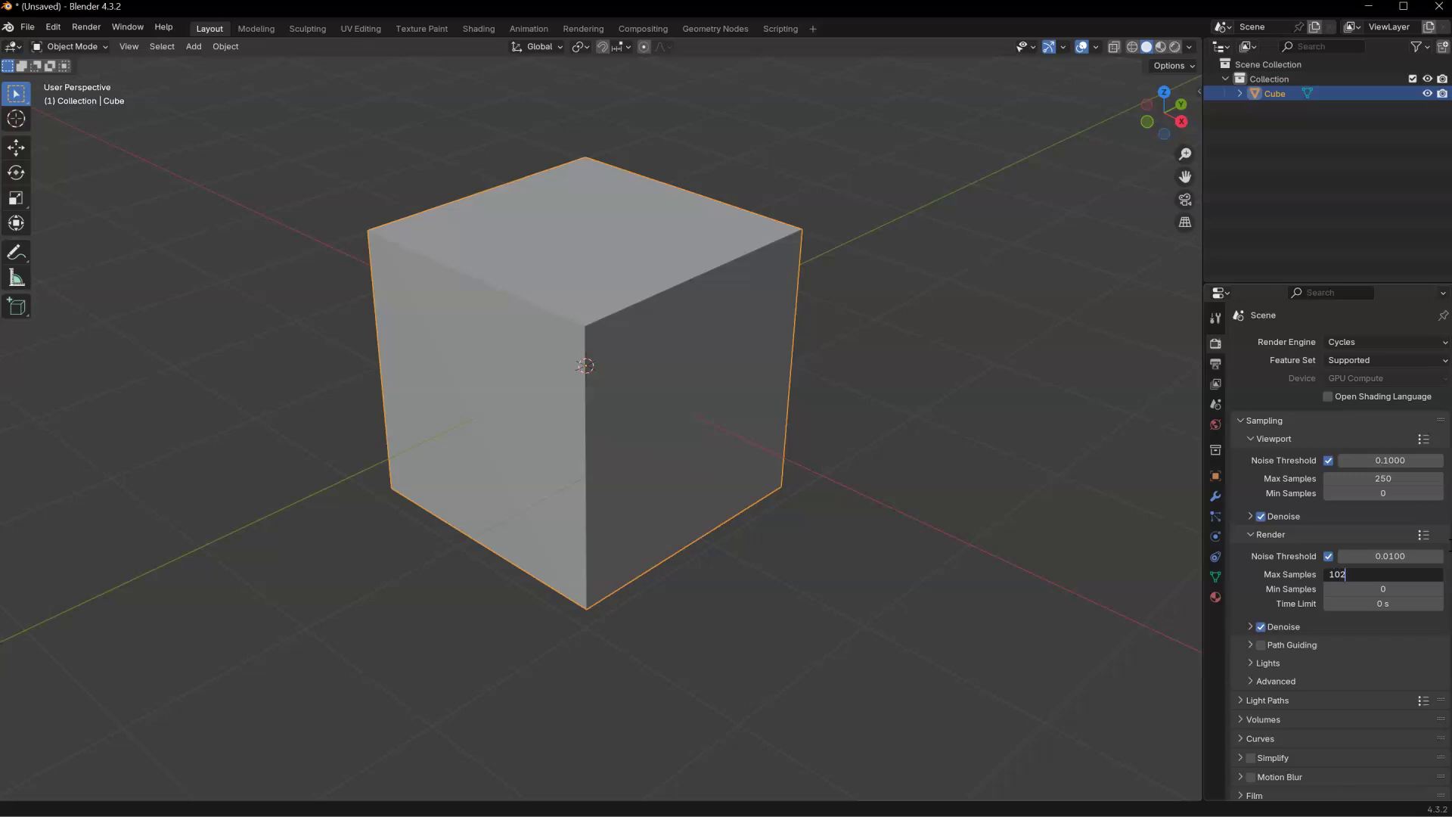
{"action": "type", "text": "4"}
{"action": "key", "text": "Return"}
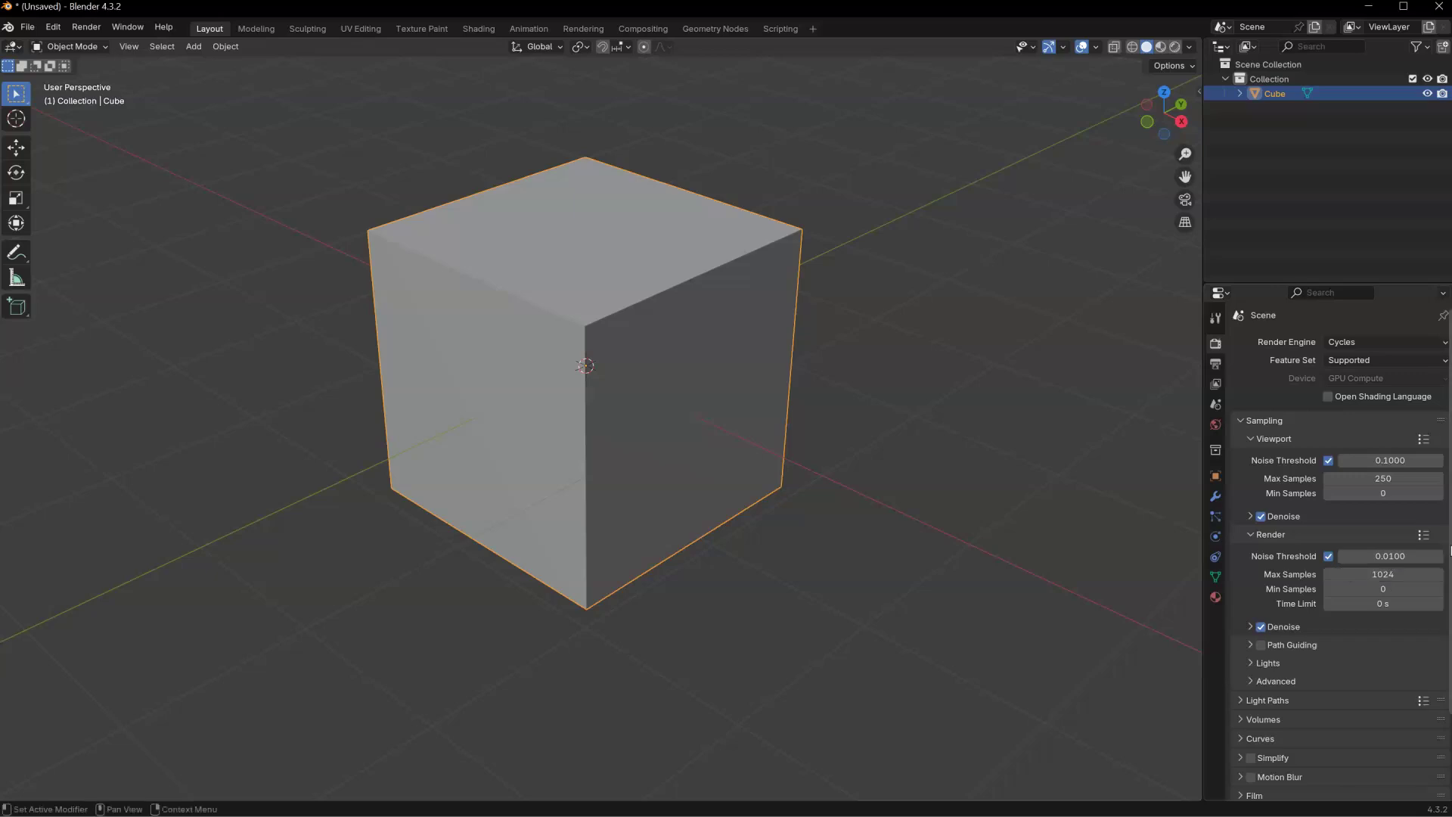
{"action": "left_click", "coordinate": [1248, 423]}
{"action": "mouse_move", "coordinate": [630, 367]}
{"action": "middle_mouse_down"}
{"action": "mouse_move", "coordinate": [561, 374]}
{"action": "mouse_move", "coordinate": [638, 361]}
{"action": "middle_mouse_up"}
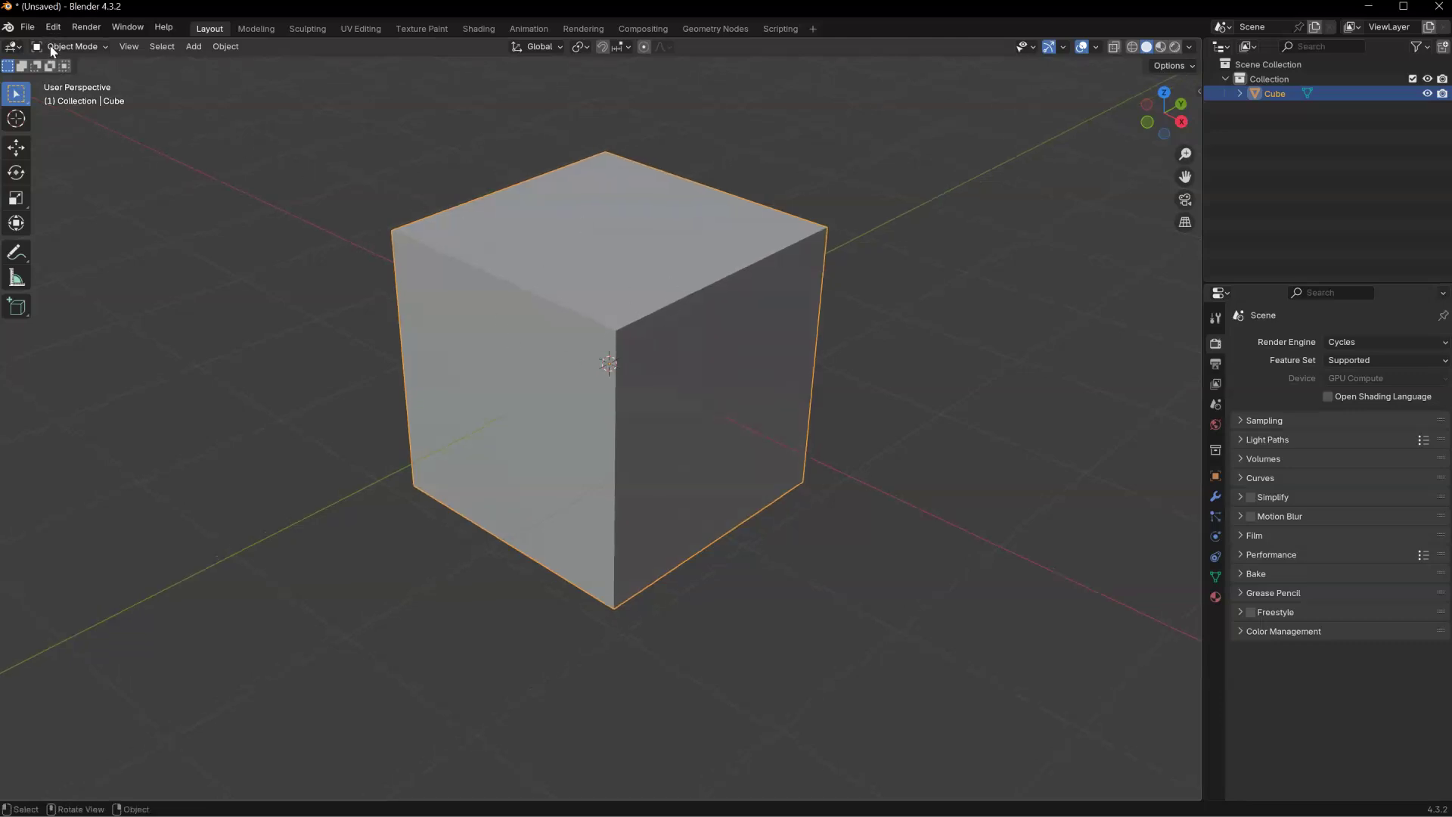
Step: Save the current scene as a startup scene named Base and set it as the default startup scene
{"action": "left_click", "coordinate": [27, 28]}
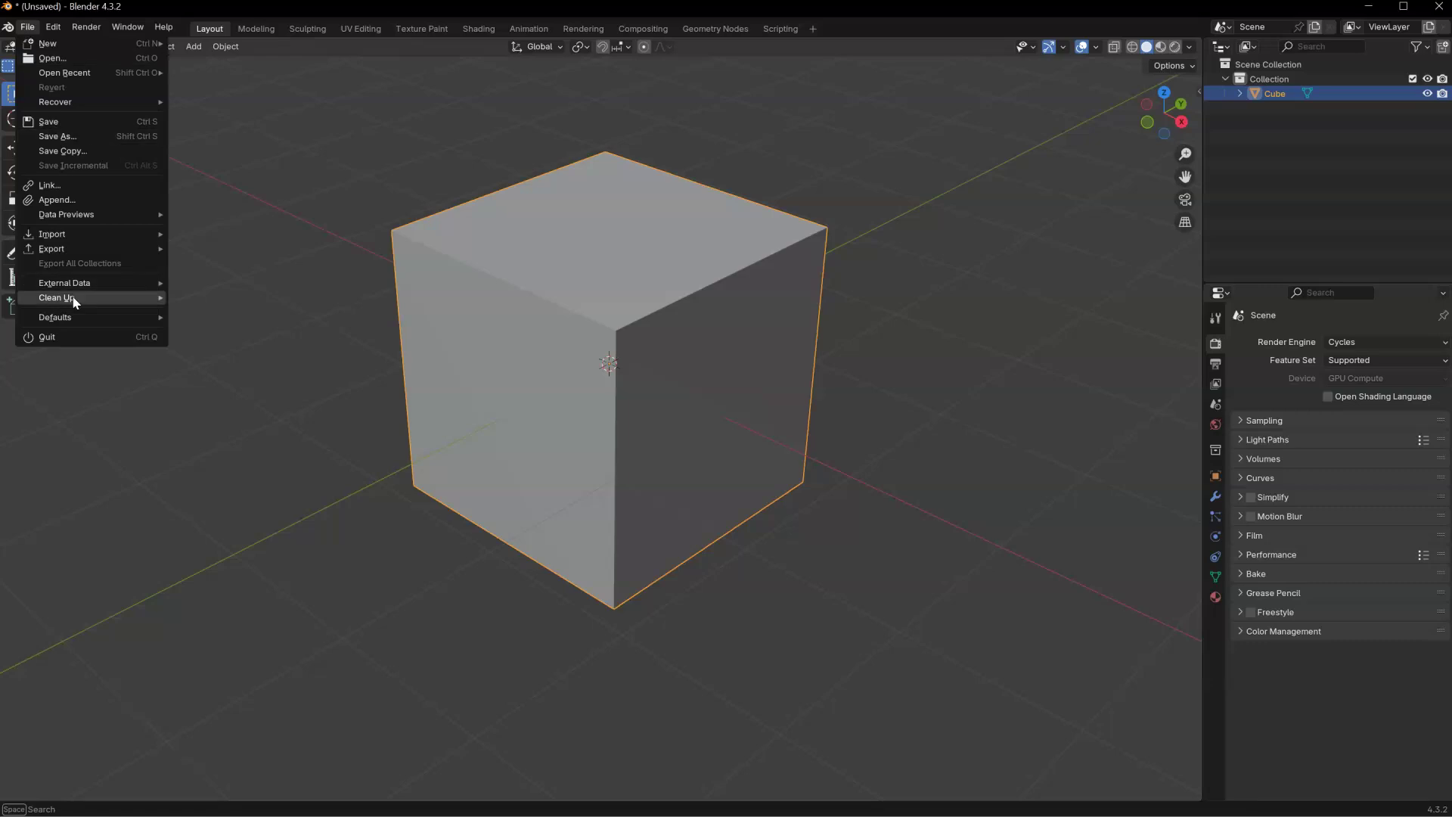
{"action": "mouse_move", "coordinate": [69, 319]}
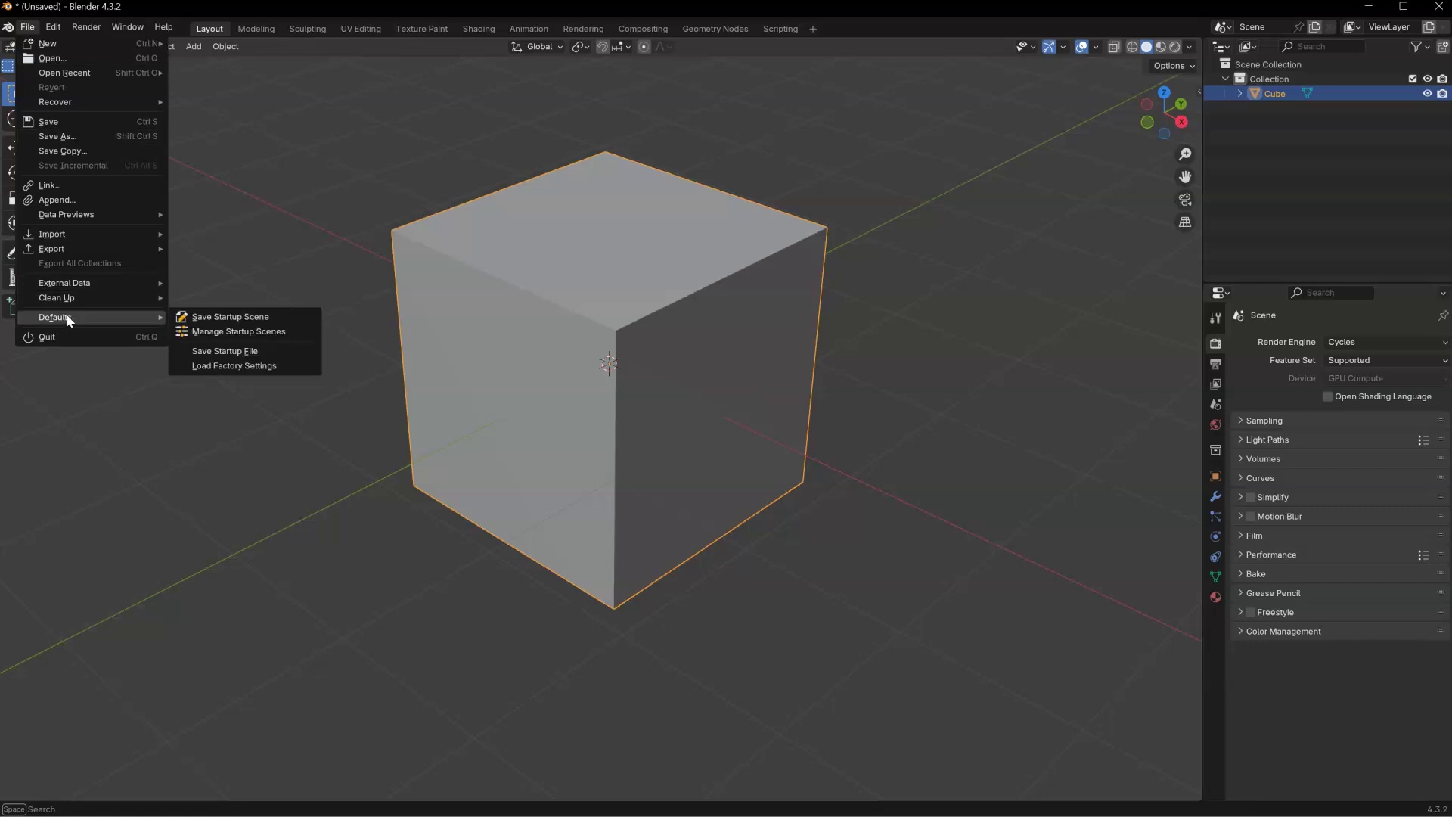
{"action": "left_click", "coordinate": [239, 323]}
{"action": "left_click_drag", "start_coordinate": [230, 297], "coordinate": [411, 327]}
{"action": "left_click", "coordinate": [435, 347]}
{"action": "type", "text": "Base"}
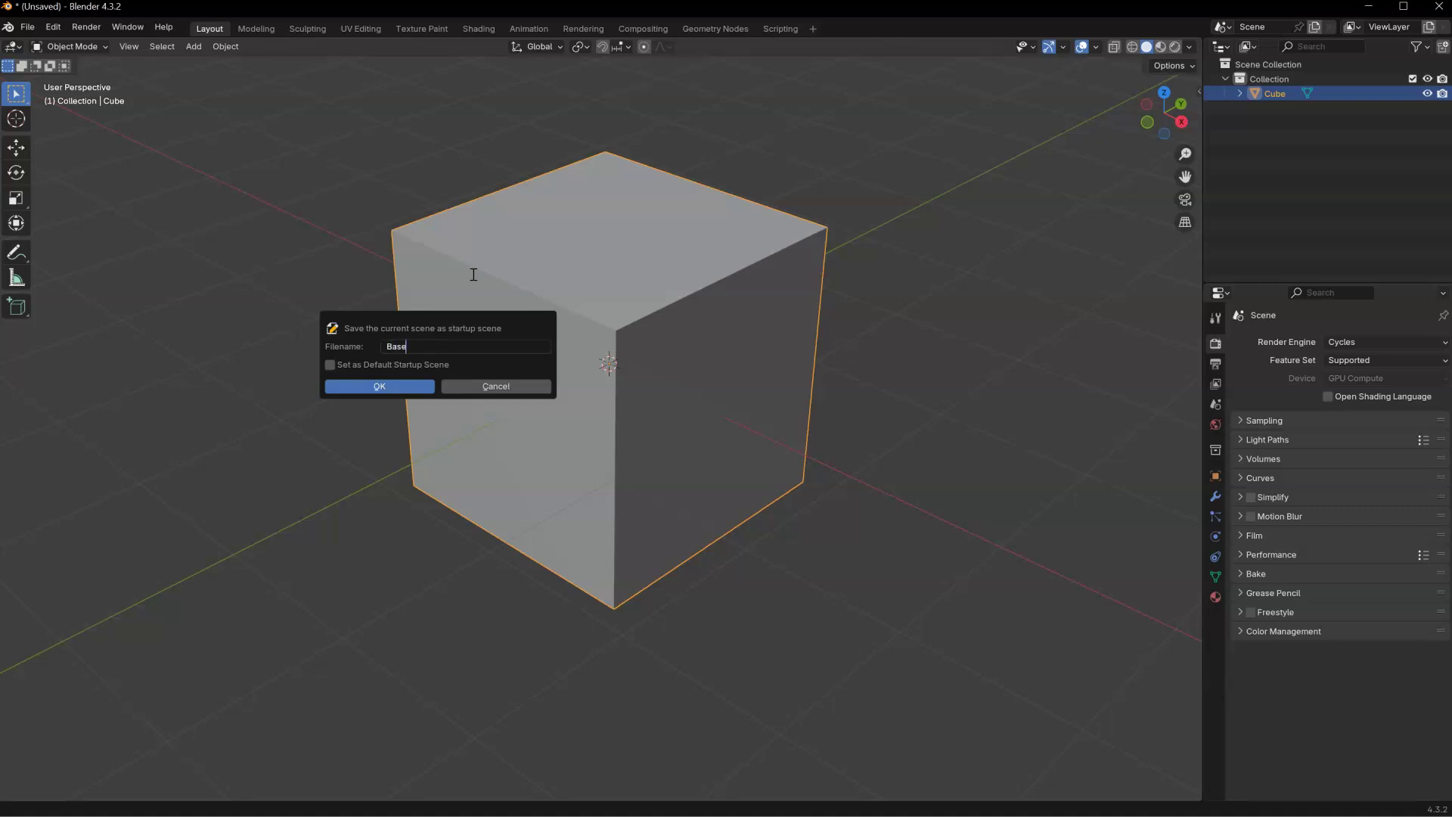
{"action": "key", "text": "Return"}
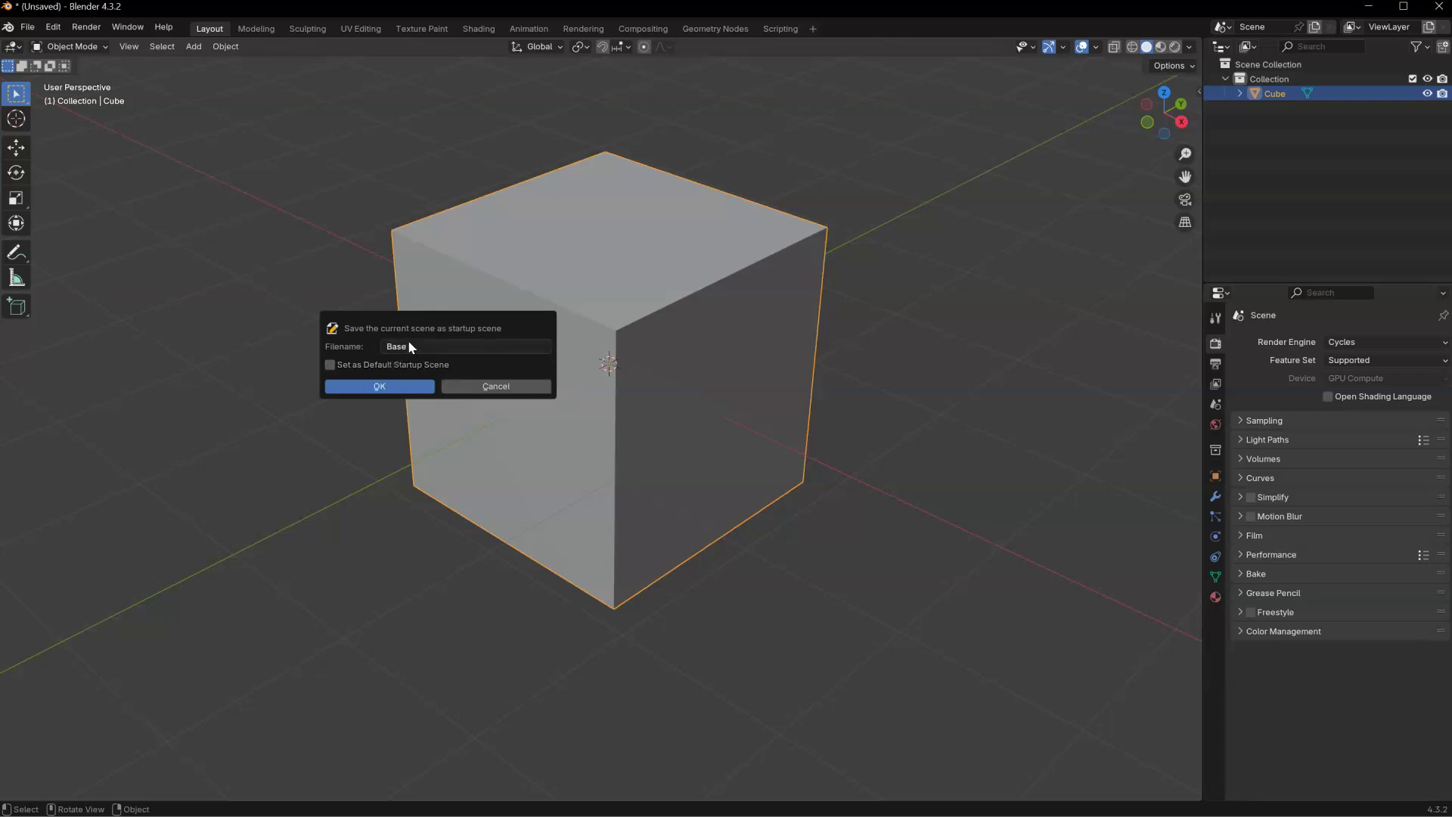
{"action": "left_click", "coordinate": [349, 365]}
{"action": "left_click", "coordinate": [380, 388]}
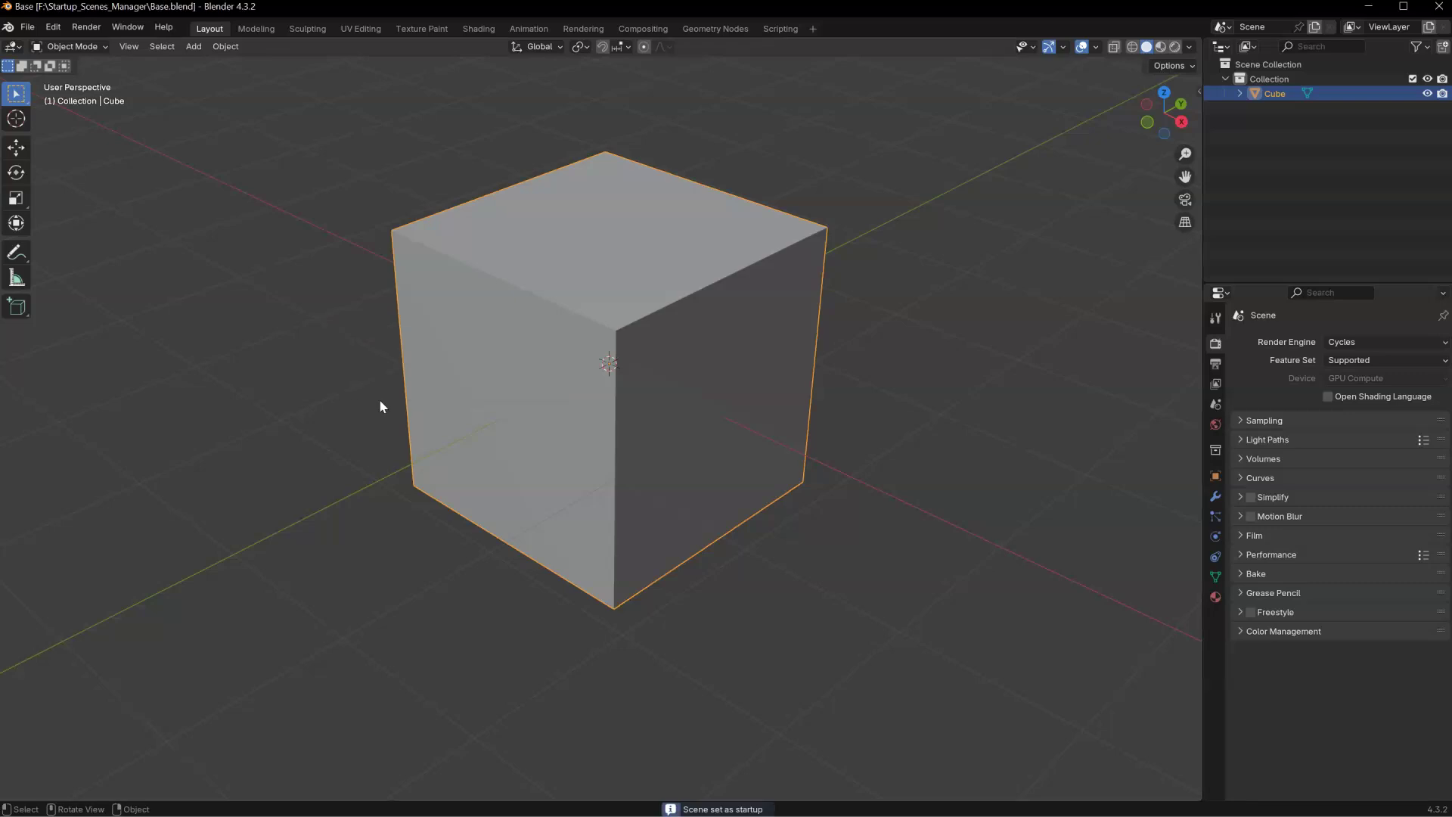
Step: Duplicate the cube's mesh in Edit Mode and place the copy beside the original
{"action": "key", "text": "Tab"}
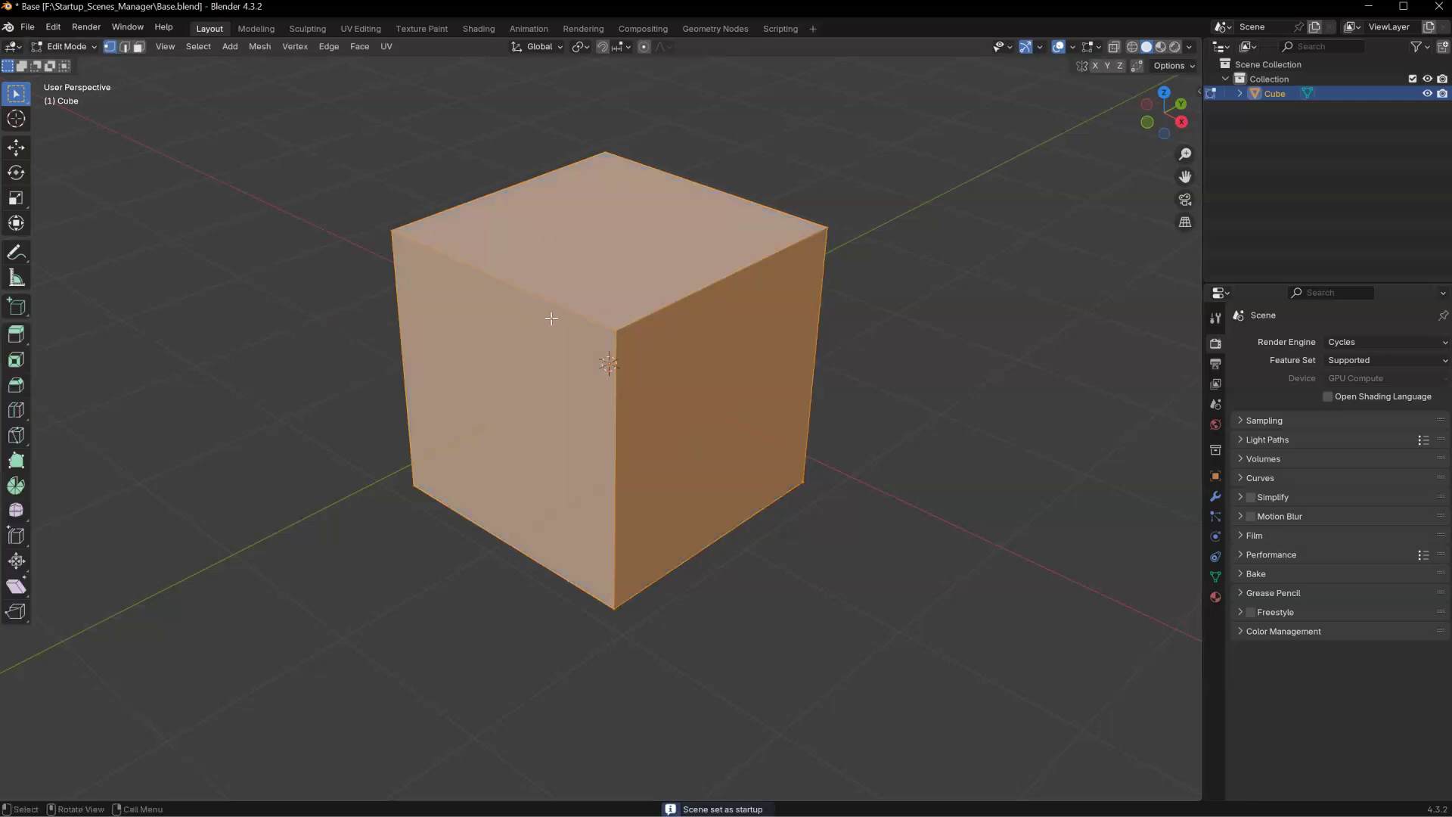
{"action": "key", "text": "shift+d"}
{"action": "left_click", "coordinate": [19, 42]}
Step: Start a new file without saving the changes made to Base.blend
{"action": "left_click", "coordinate": [26, 28]}
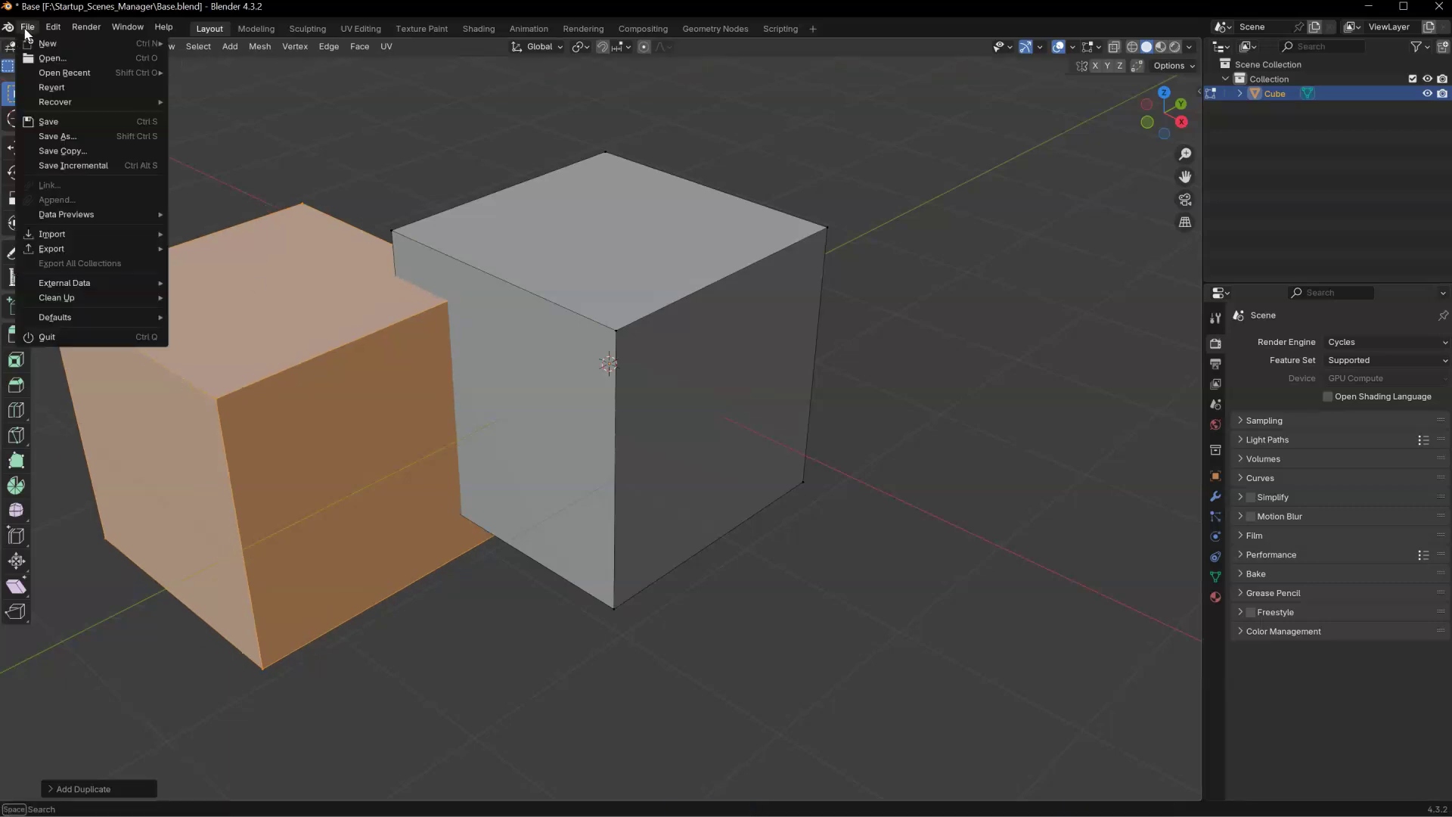
{"action": "mouse_move", "coordinate": [47, 46]}
{"action": "left_click", "coordinate": [202, 45]}
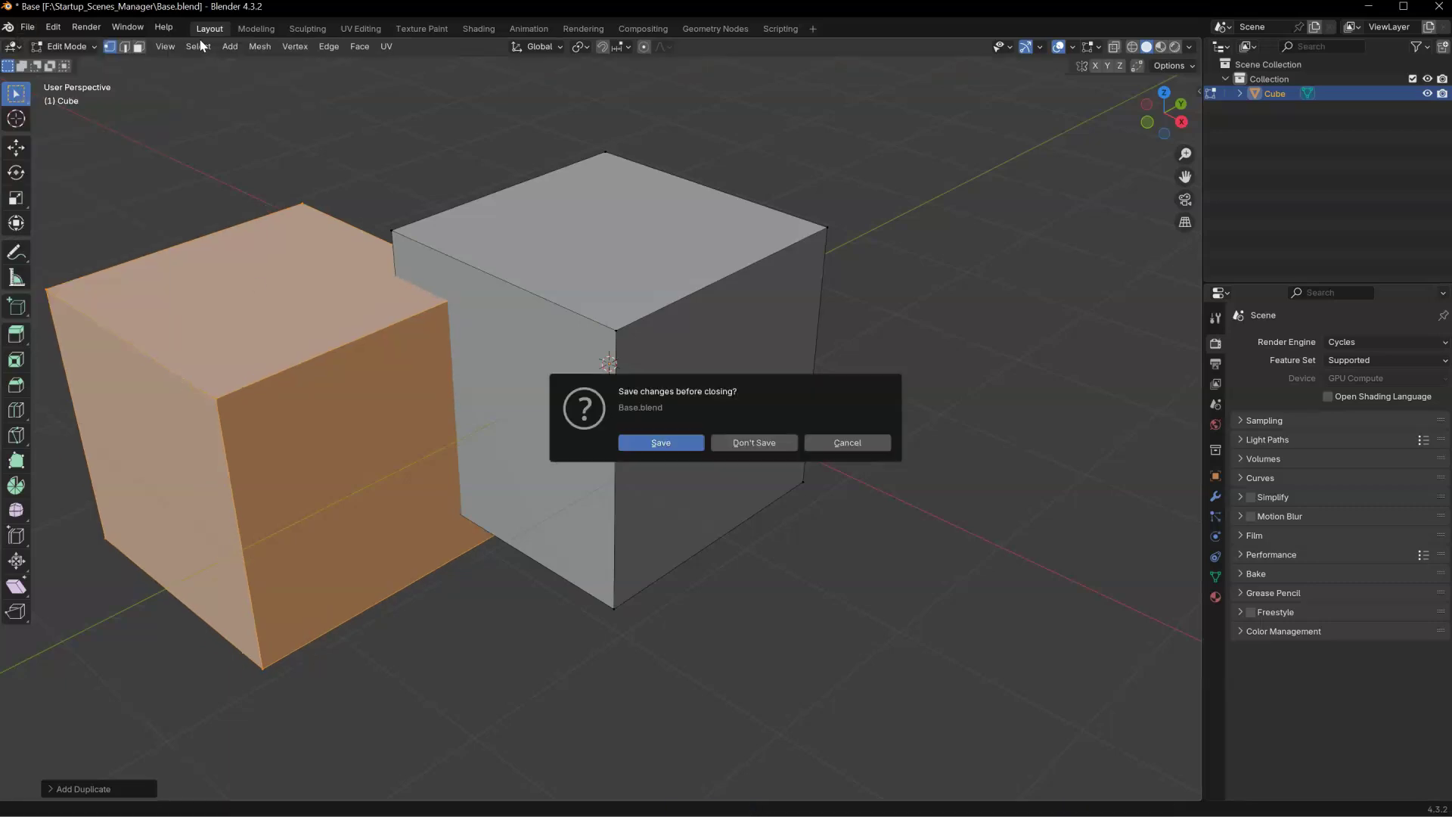
{"action": "left_click", "coordinate": [739, 443]}
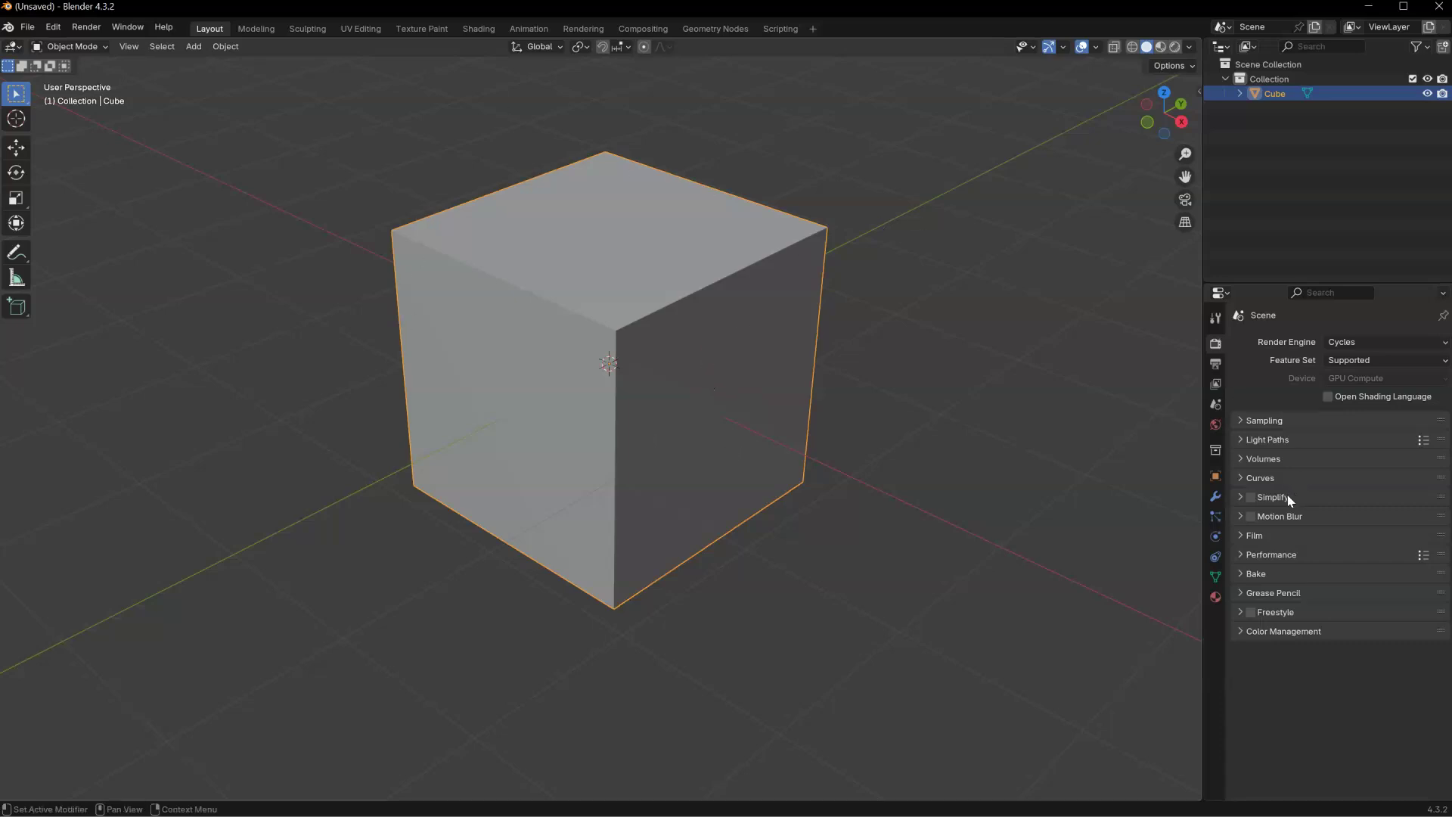
Step: Close the Properties and Outliner areas so the 3D viewport fills the window, and reframe the cube
{"action": "left_click_drag", "start_coordinate": [1201, 282], "coordinate": [1238, 155]}
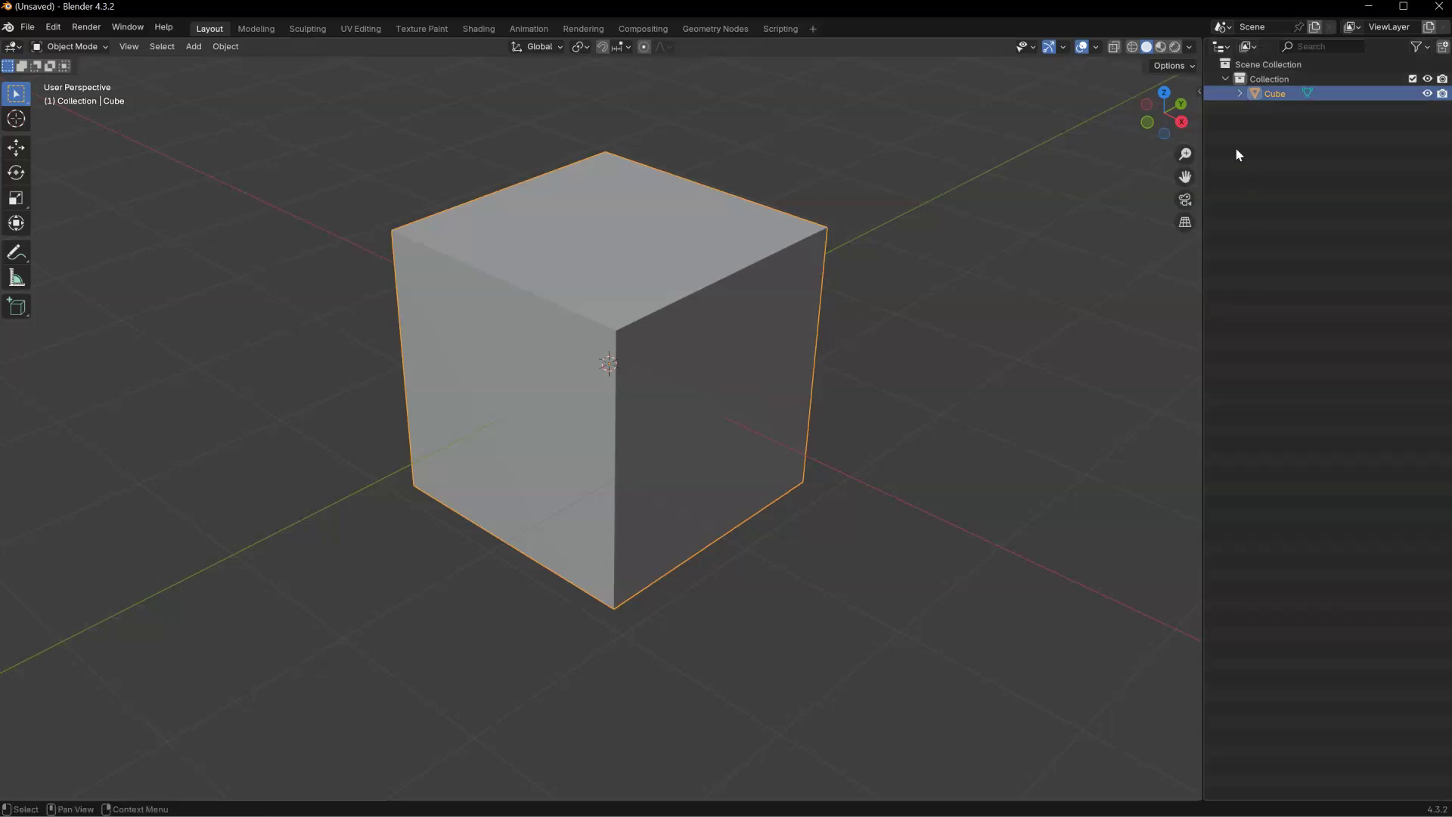
{"action": "right_click", "coordinate": [1229, 47]}
{"action": "left_click", "coordinate": [1252, 68]}
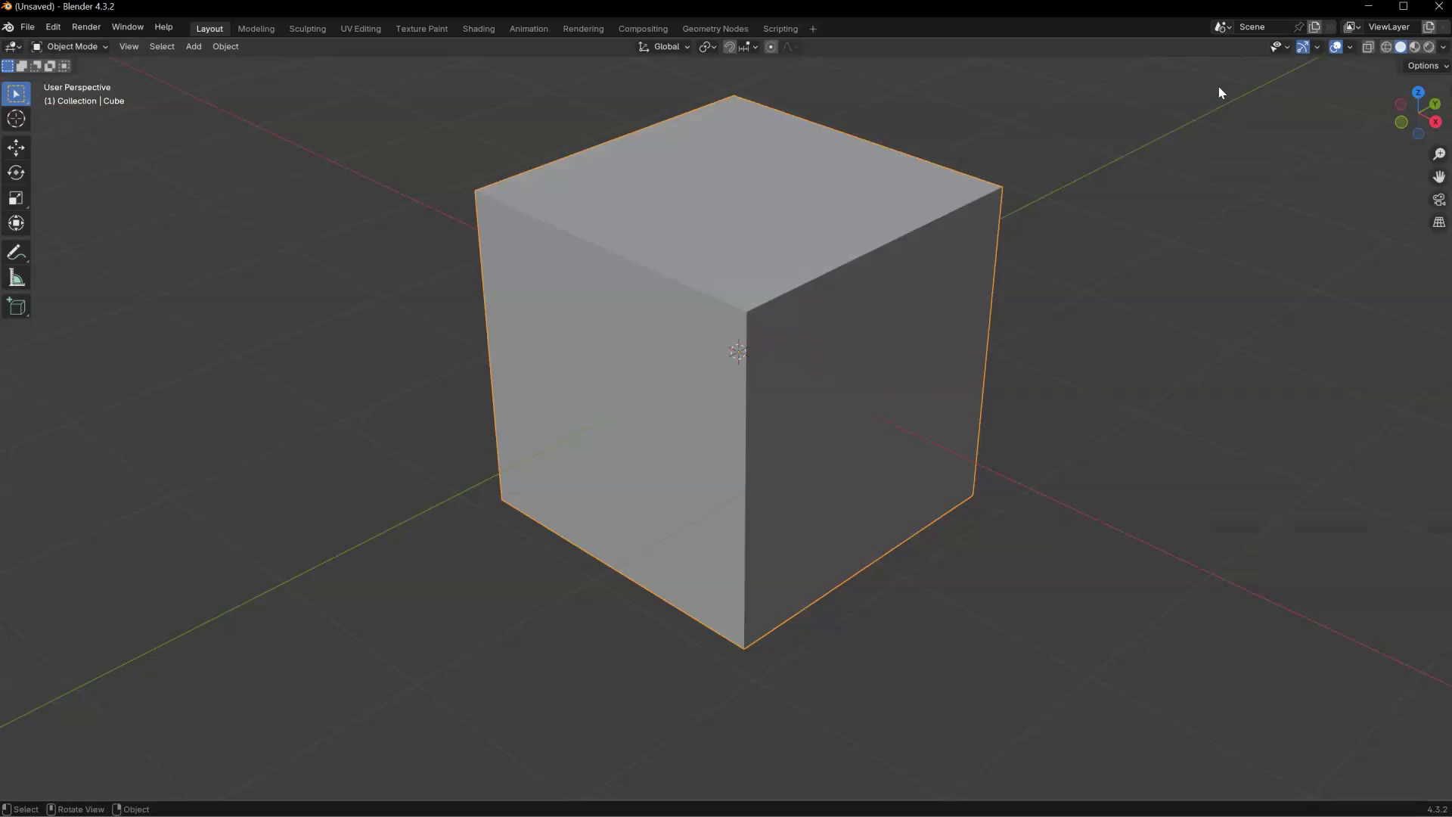
{"action": "scroll", "coordinate": [750, 341], "scroll_direction": "down", "scroll_amount": 2}
{"action": "middle_click_drag", "start_coordinate": [749, 350], "coordinate": [711, 367], "text": "shift"}
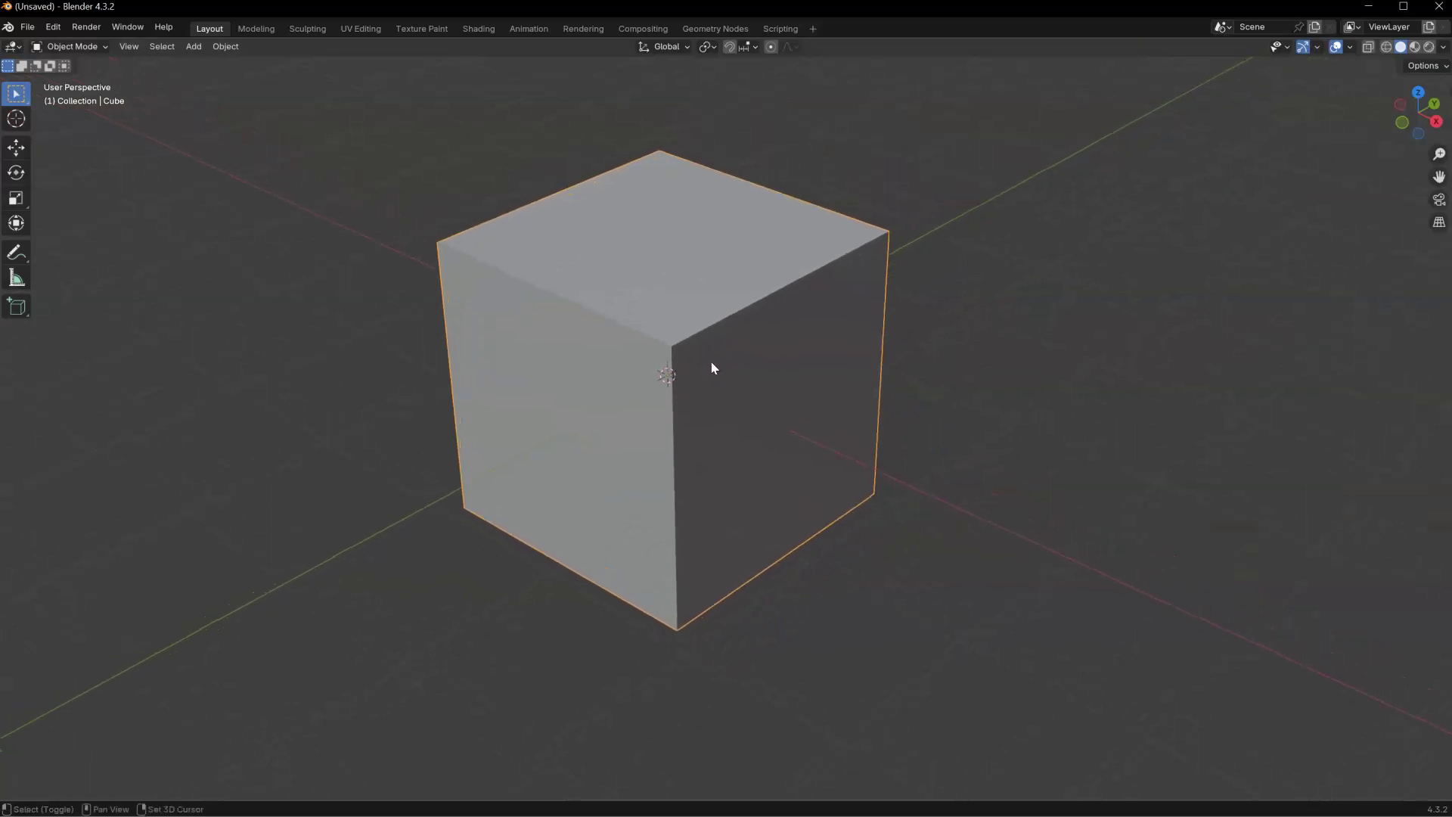
Step: Save the current scene as another startup scene named Base Full Screen
{"action": "left_click", "coordinate": [28, 27]}
{"action": "mouse_move", "coordinate": [85, 323]}
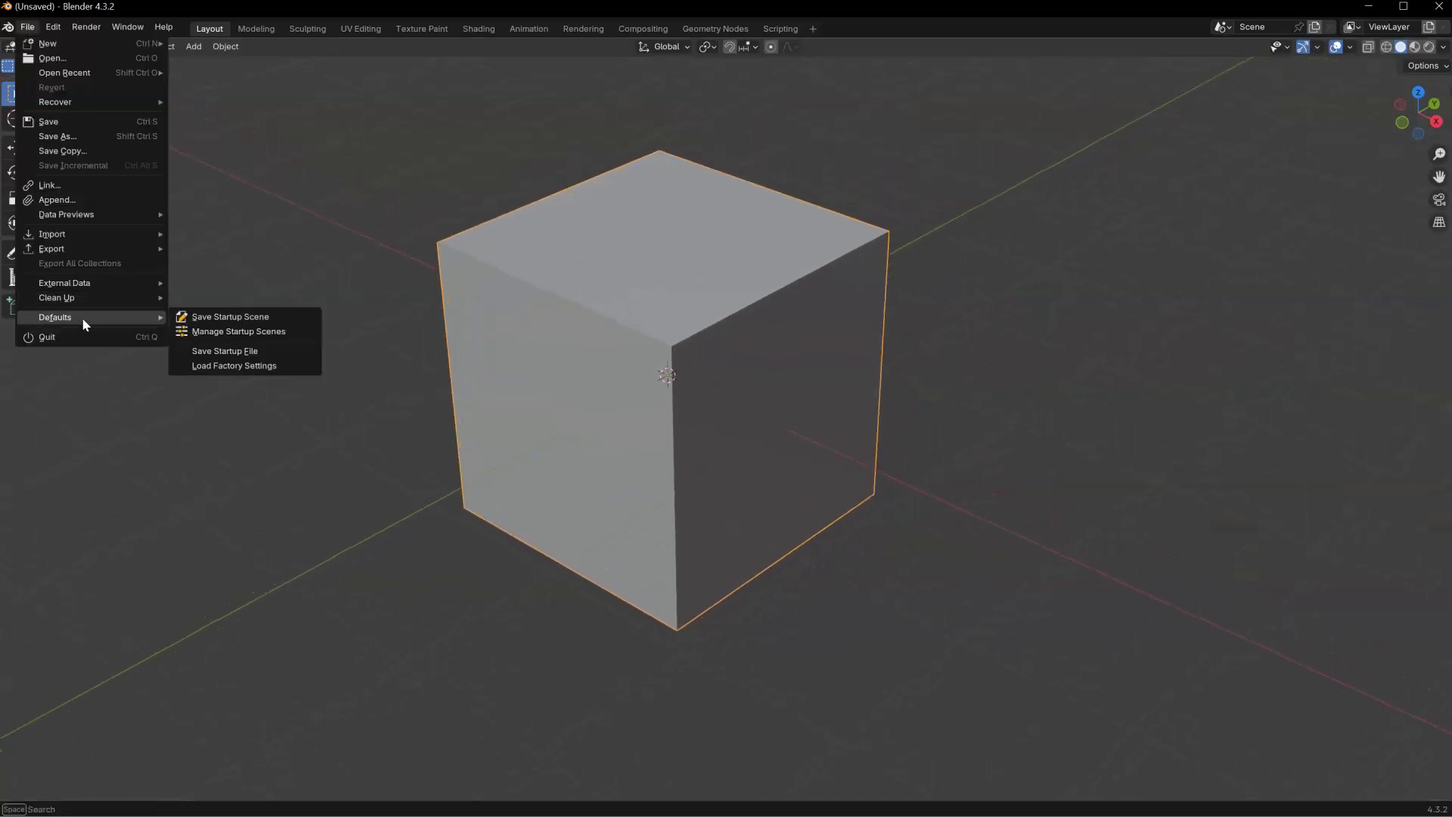
{"action": "left_click", "coordinate": [204, 317]}
{"action": "left_click_drag", "start_coordinate": [217, 297], "coordinate": [383, 322]}
{"action": "left_click", "coordinate": [393, 343]}
{"action": "type", "text": "Base"}
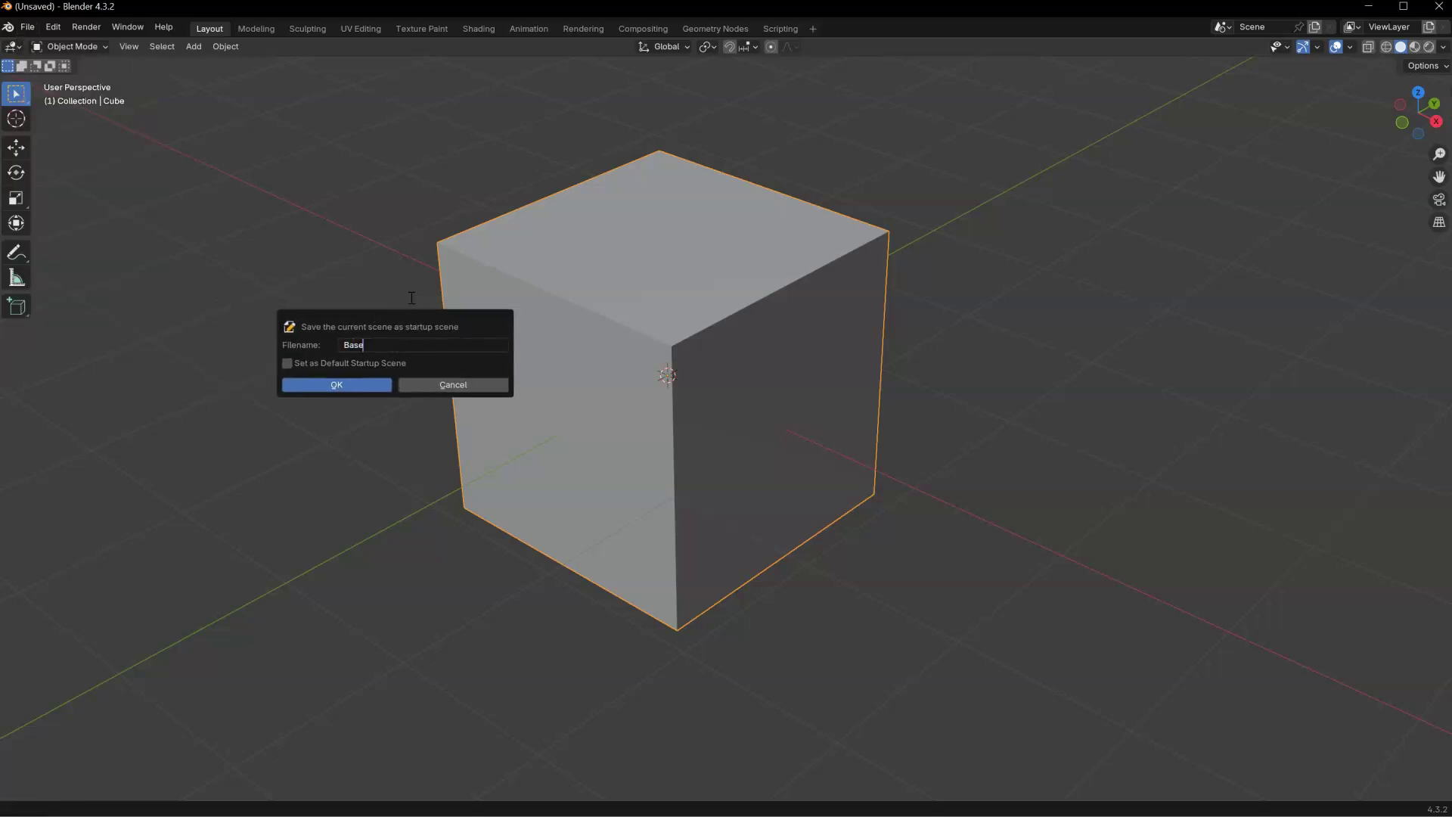
{"action": "key", "text": "Return"}
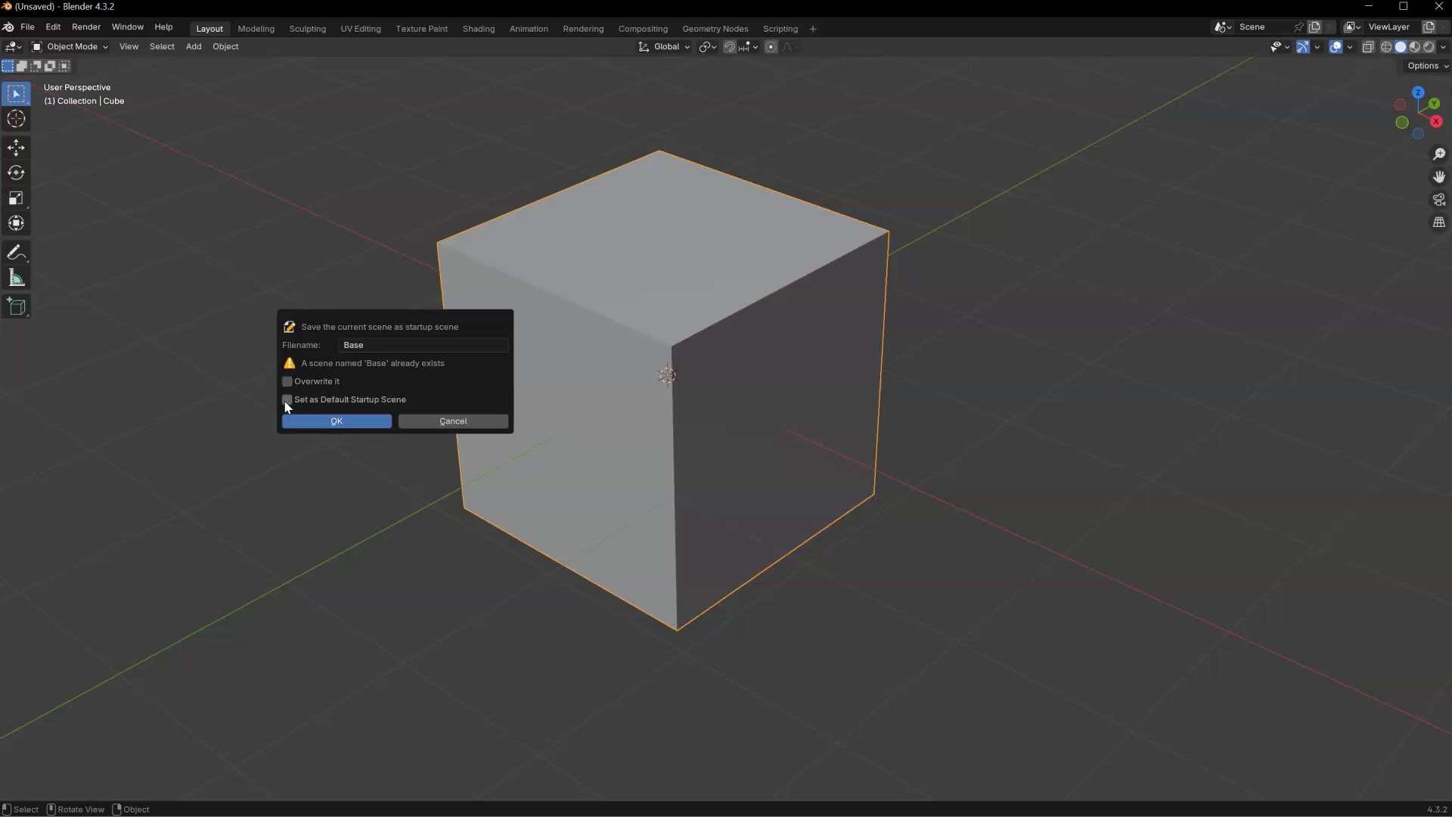
{"action": "left_click", "coordinate": [381, 345]}
{"action": "left_click", "coordinate": [380, 345]}
{"action": "type", "text": "Full Screen"}
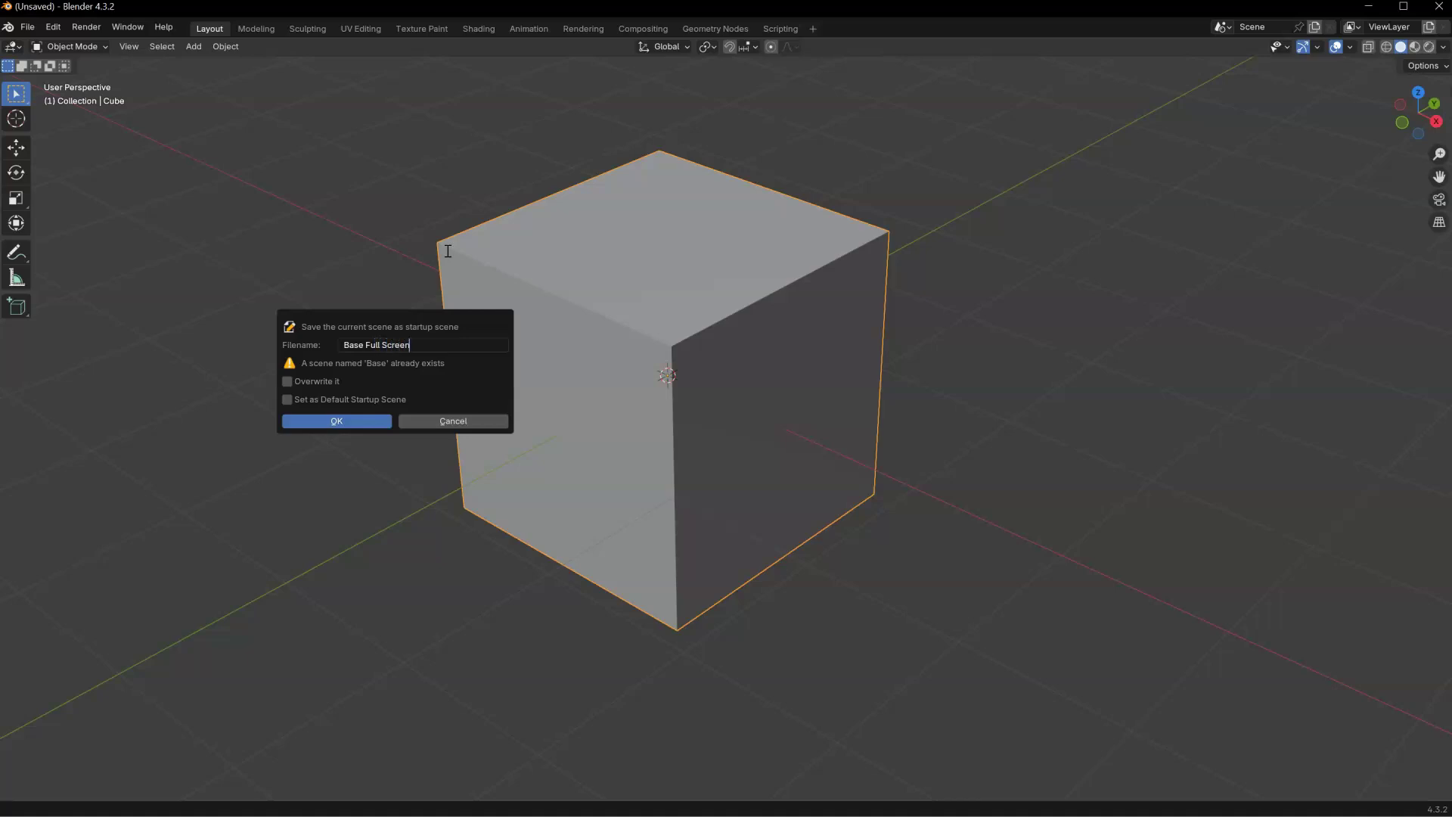
{"action": "key", "text": "Return"}
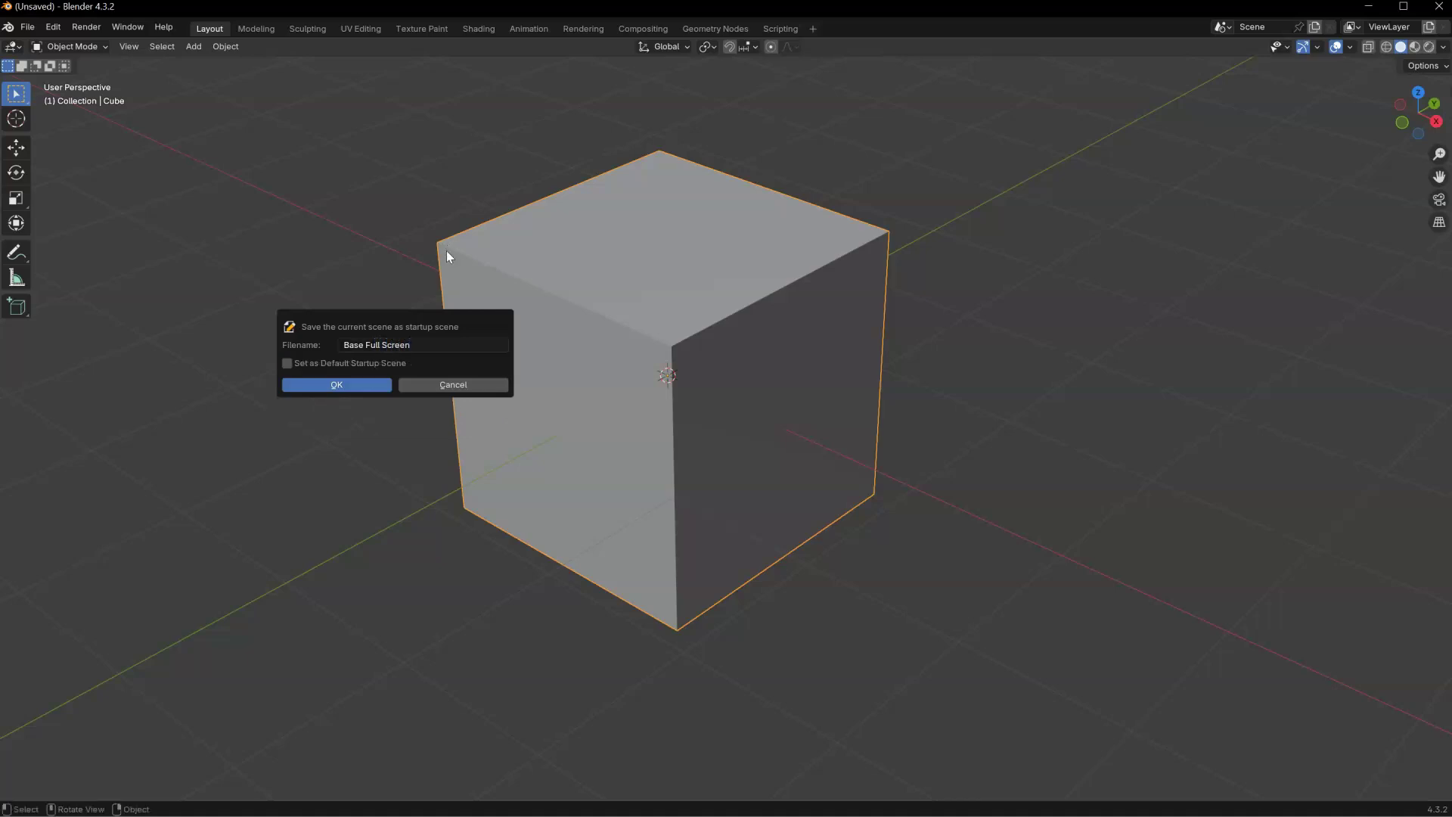
{"action": "left_click", "coordinate": [335, 385]}
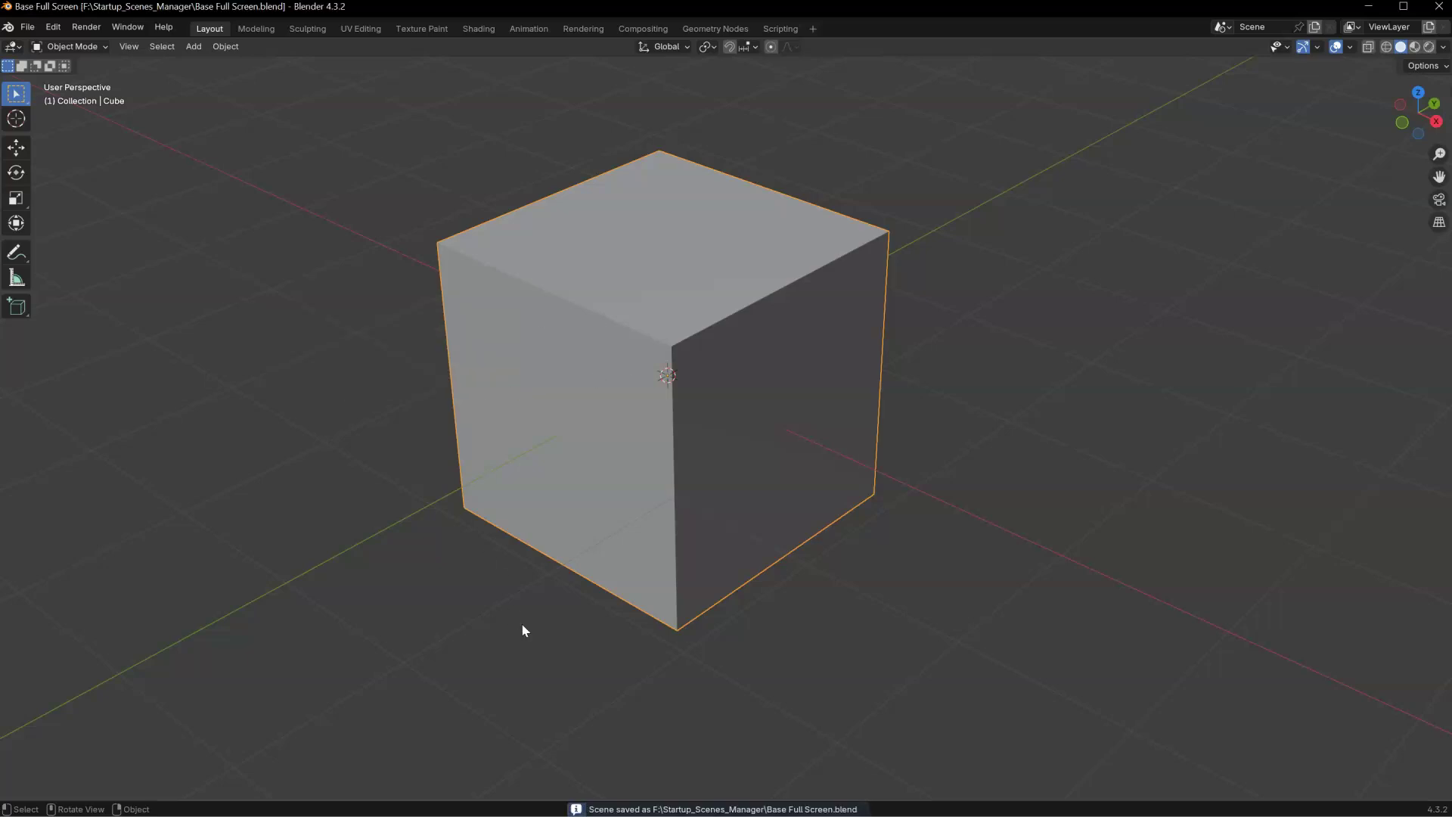
Step: Open the Manage Startup Scenes dialog and move it nearer to the cube
{"action": "left_click", "coordinate": [28, 27]}
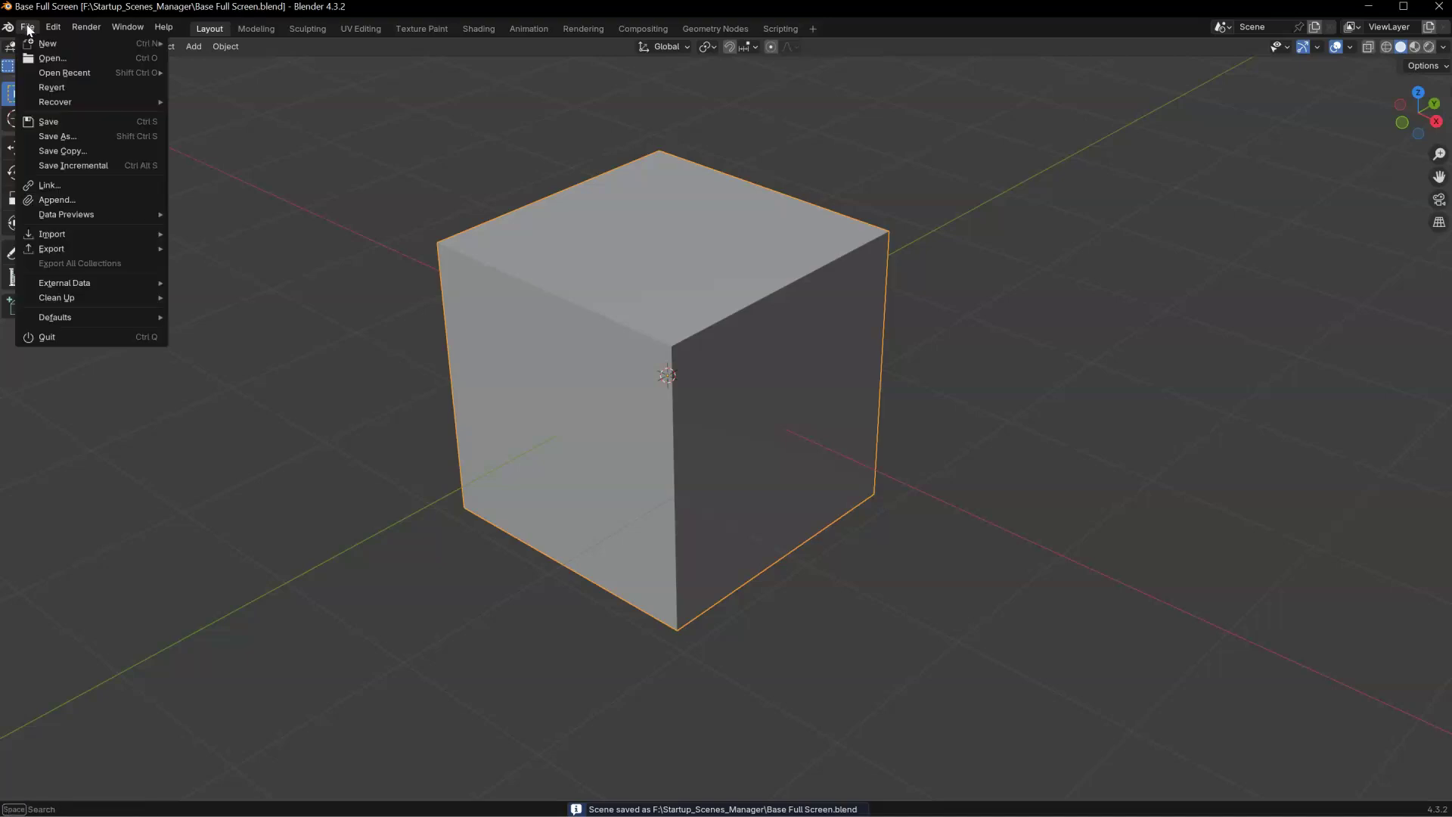
{"action": "mouse_move", "coordinate": [75, 321]}
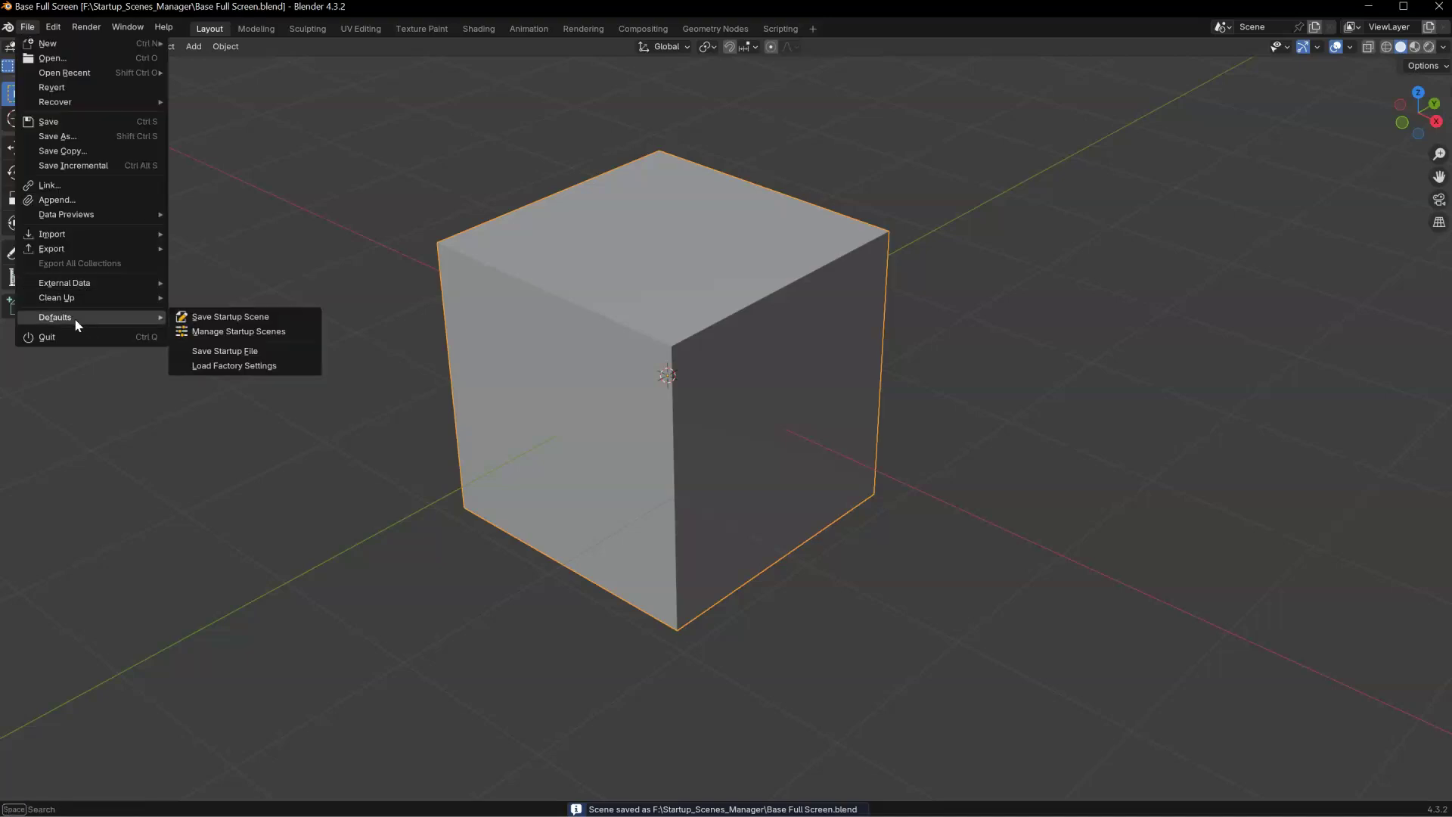
{"action": "left_click", "coordinate": [238, 337]}
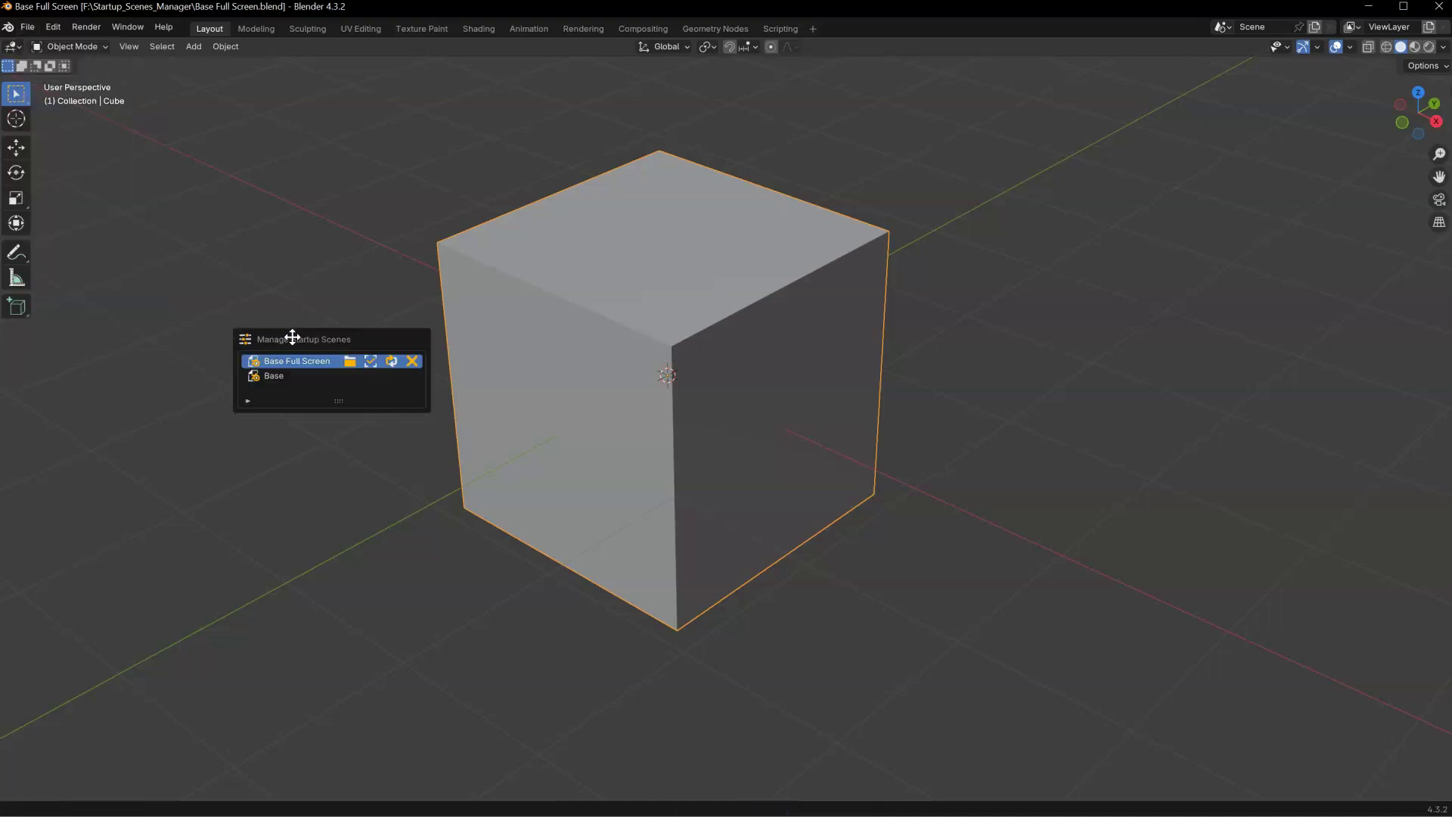
{"action": "left_click_drag", "start_coordinate": [286, 334], "coordinate": [379, 373]}
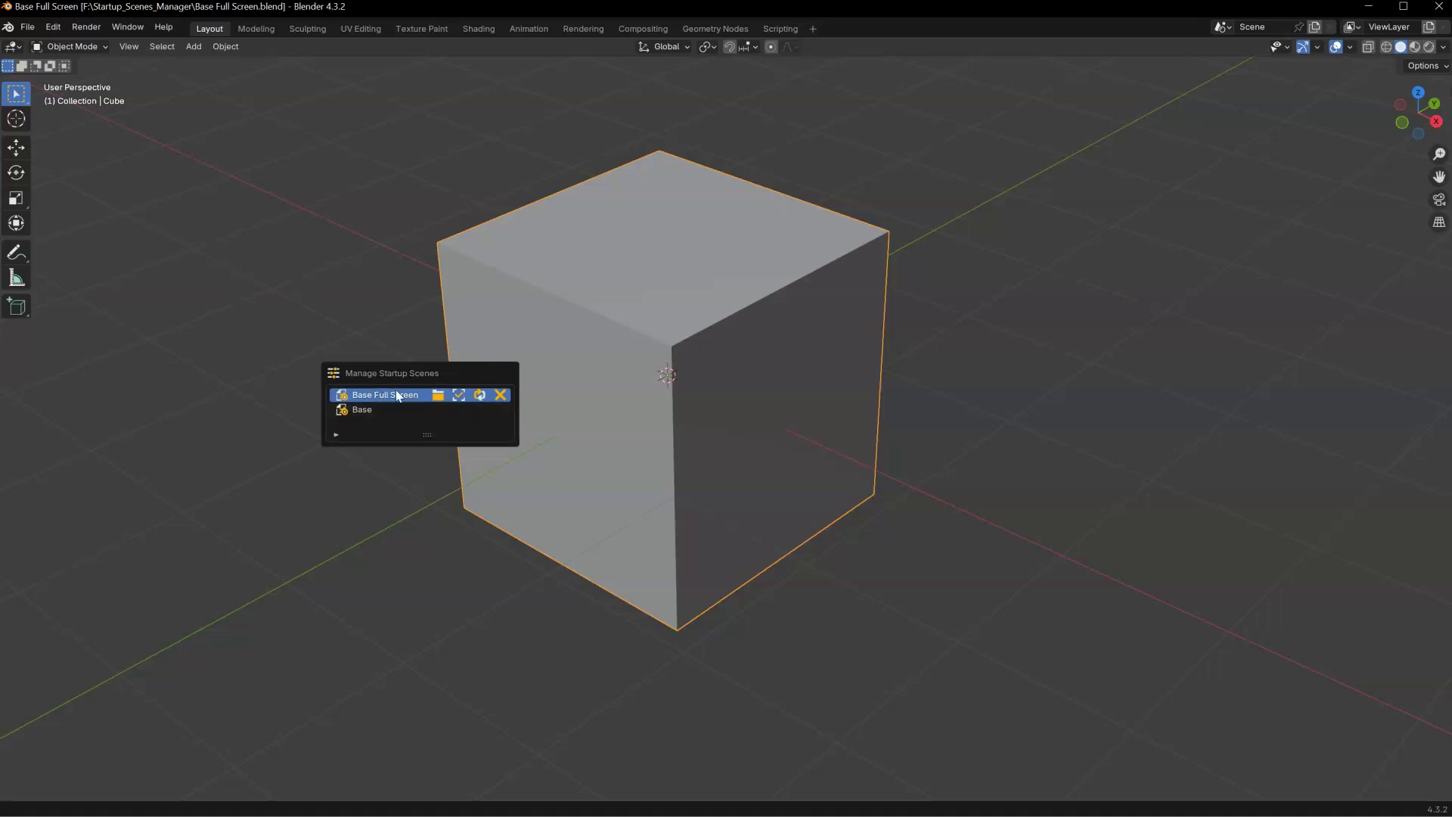
Step: Switch between the Base and Base Full Screen entries to examine the actions offered for each startup scene
{"action": "left_click", "coordinate": [372, 410]}
{"action": "left_click", "coordinate": [378, 395]}
{"action": "left_click", "coordinate": [371, 410]}
{"action": "left_click", "coordinate": [374, 395]}
{"action": "left_click", "coordinate": [369, 410]}
{"action": "left_click", "coordinate": [374, 395]}
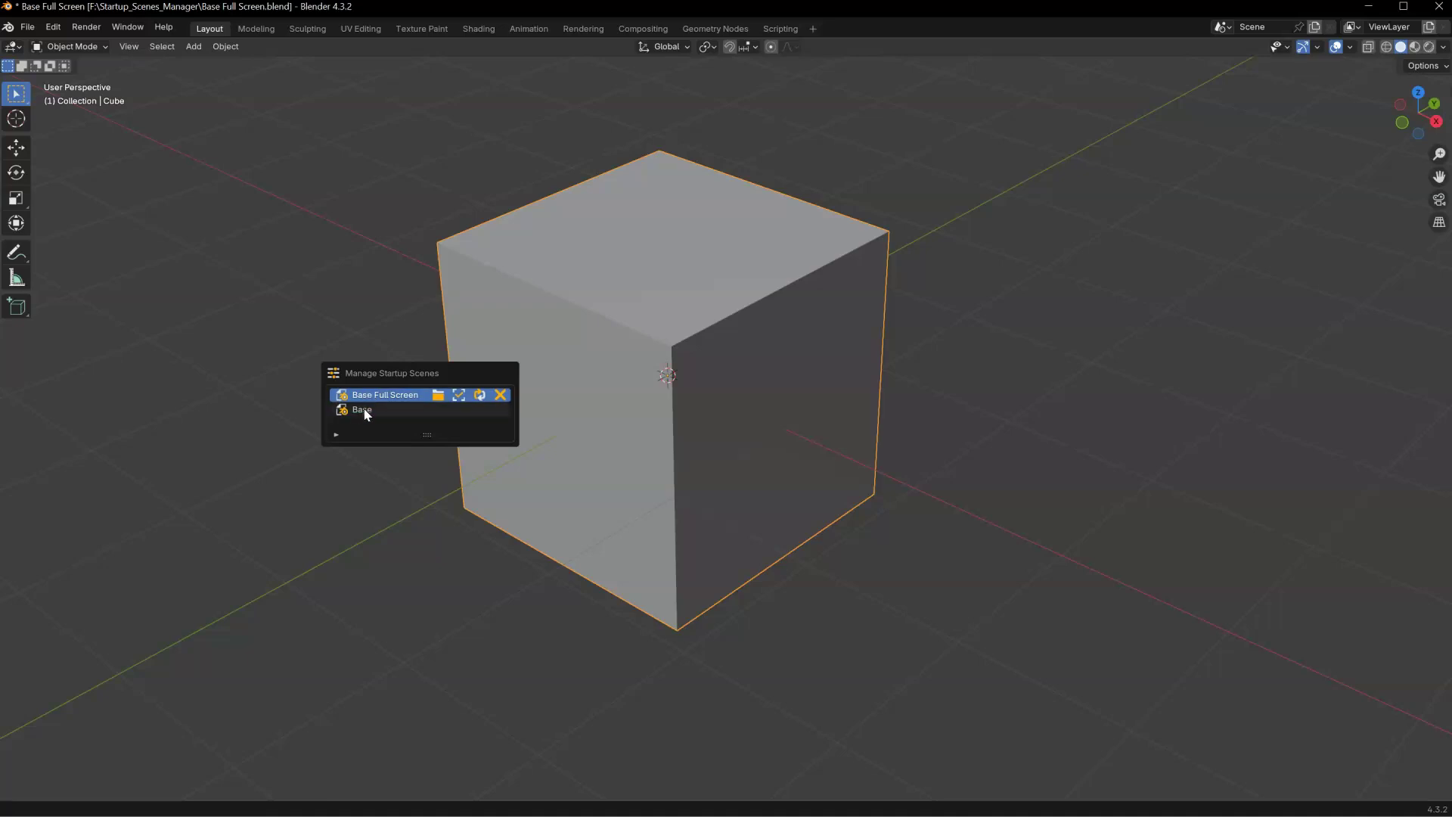
{"action": "left_click", "coordinate": [367, 411]}
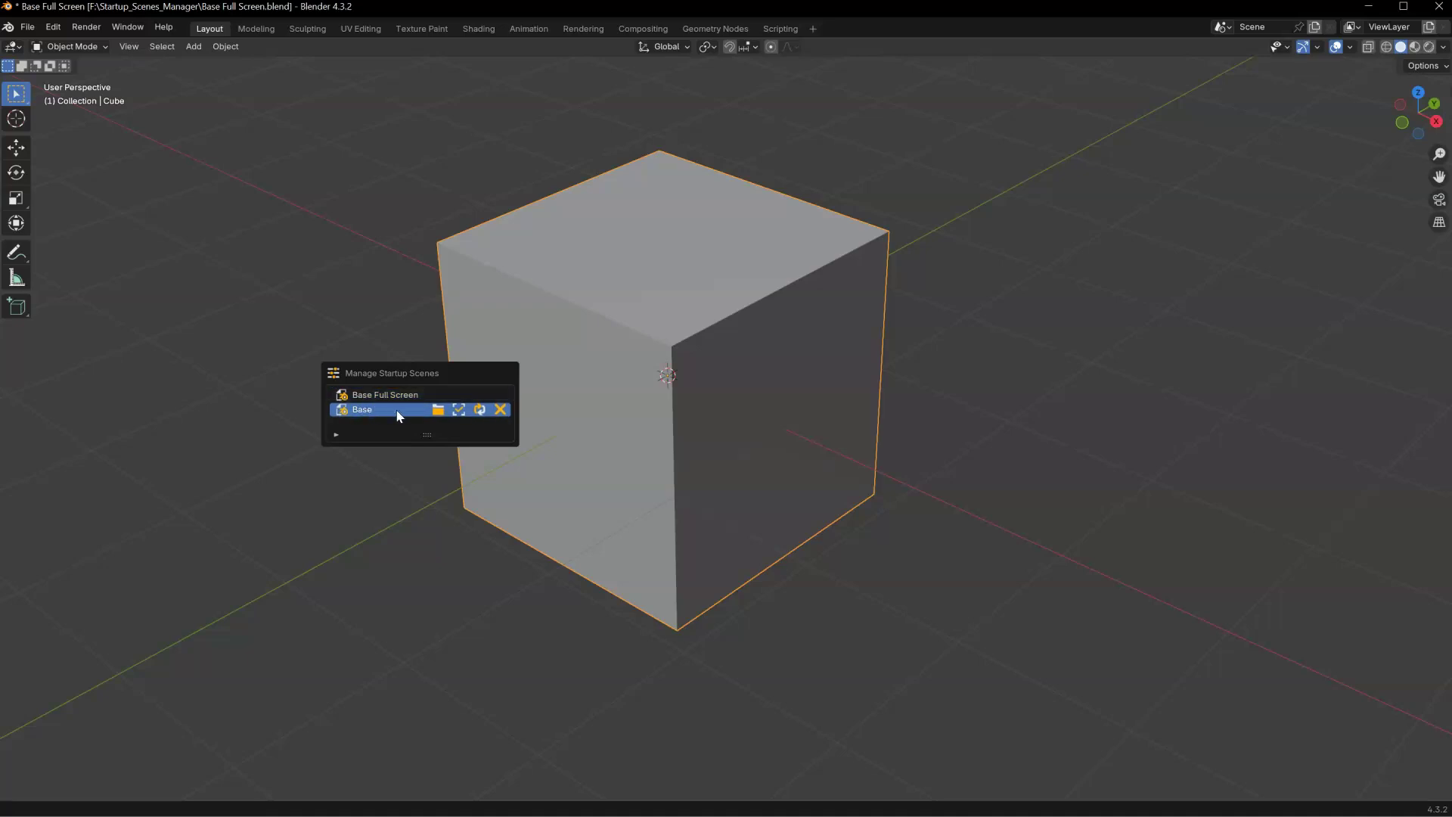
{"action": "left_click", "coordinate": [388, 398]}
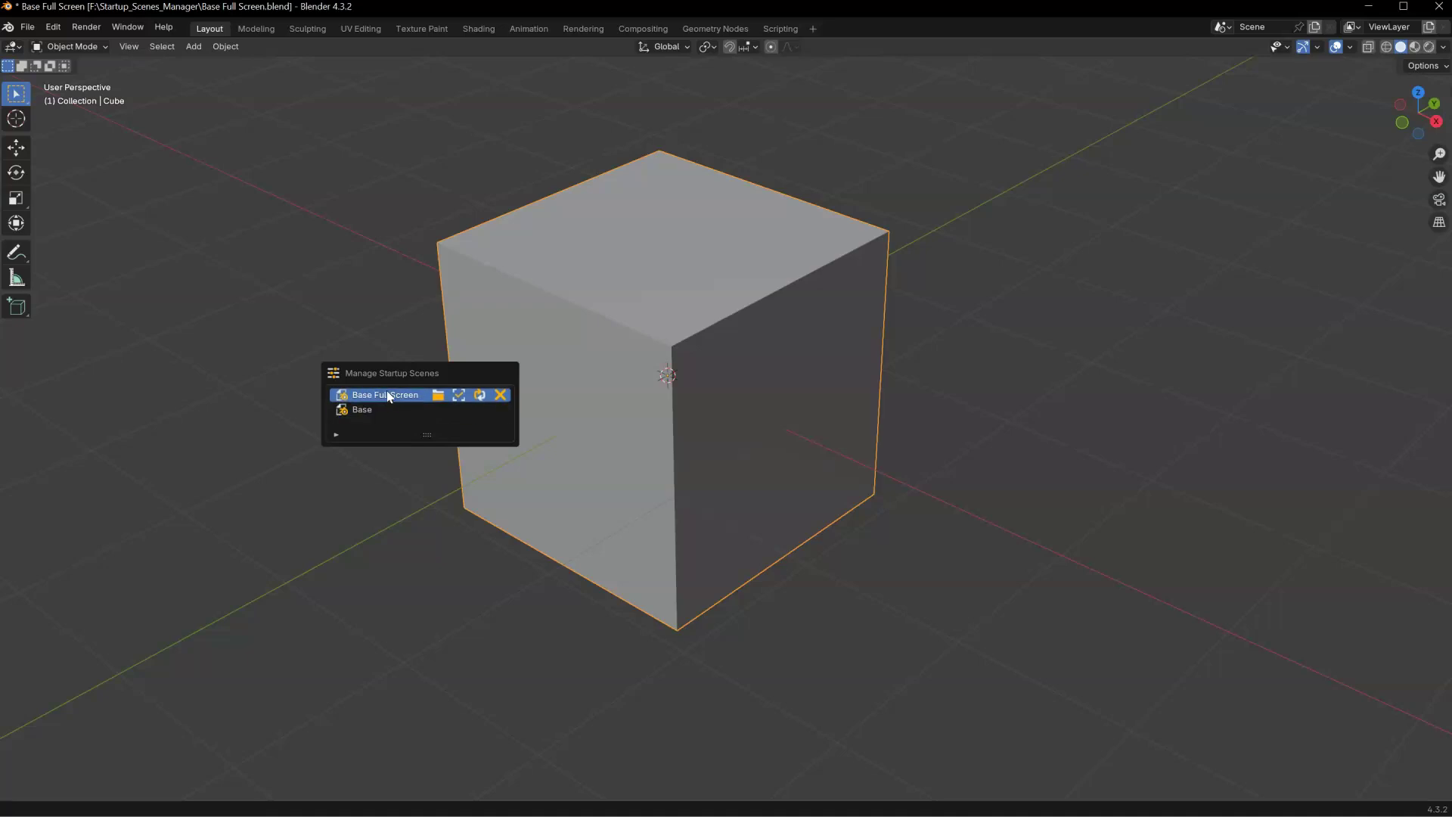
Step: Set Base Full Screen as the startup scene and place a duplicate of the cube beside the original
{"action": "left_click", "coordinate": [460, 399]}
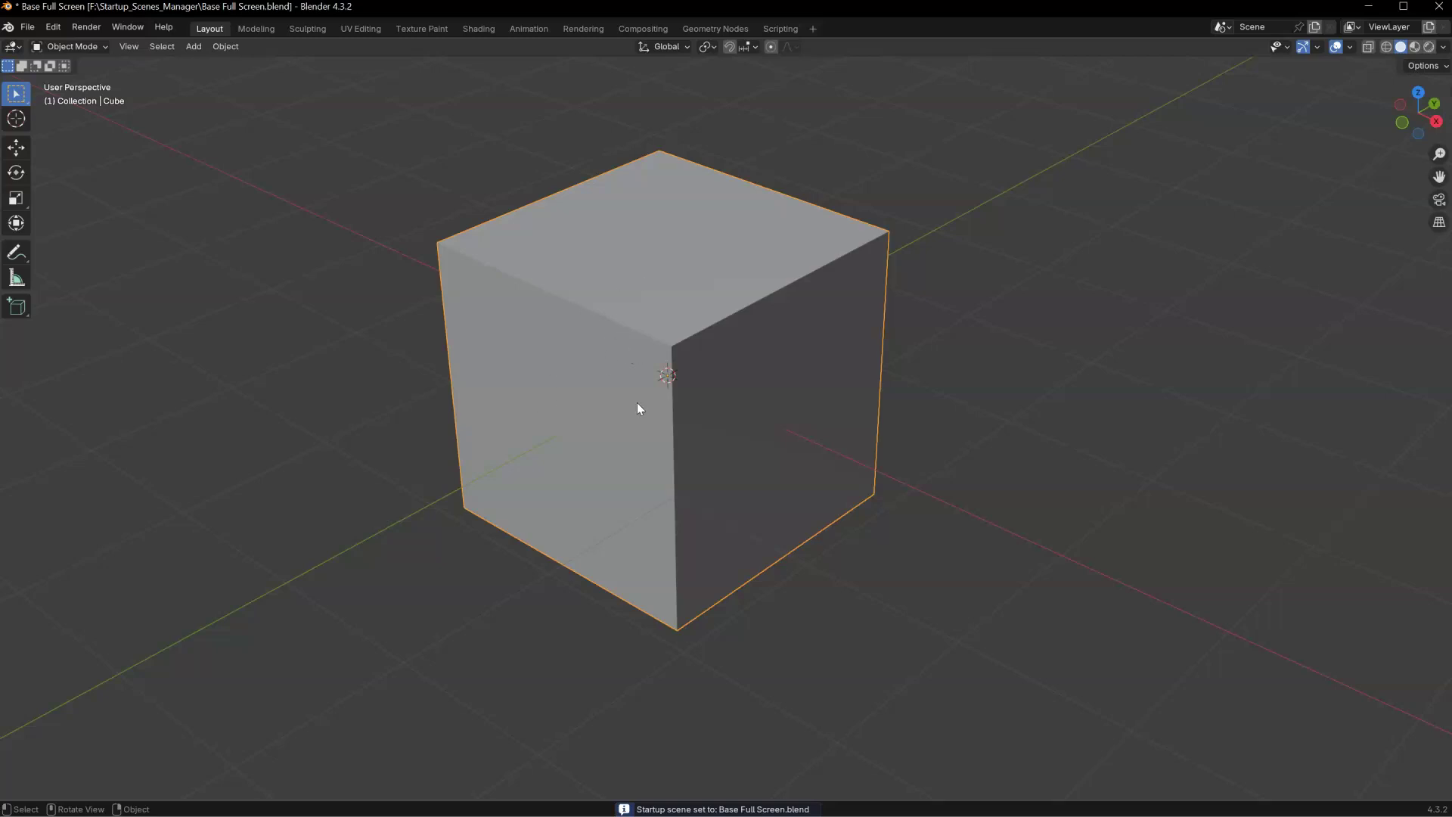
{"action": "key", "text": "shift+d"}
{"action": "left_click", "coordinate": [651, 303]}
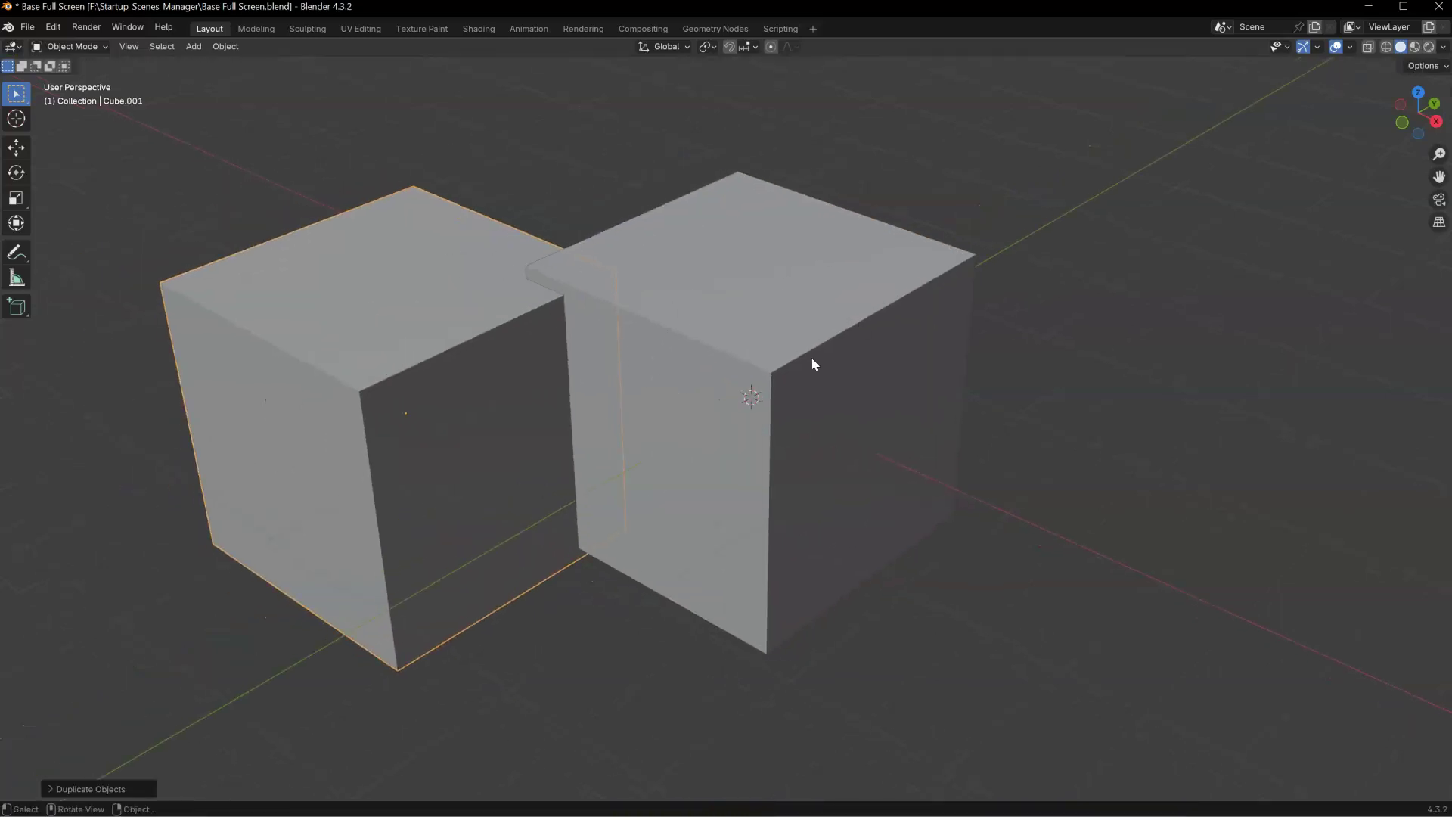
Step: Start a new General file, discarding the unsaved changes to Base Full Screen
{"action": "left_click", "coordinate": [28, 26]}
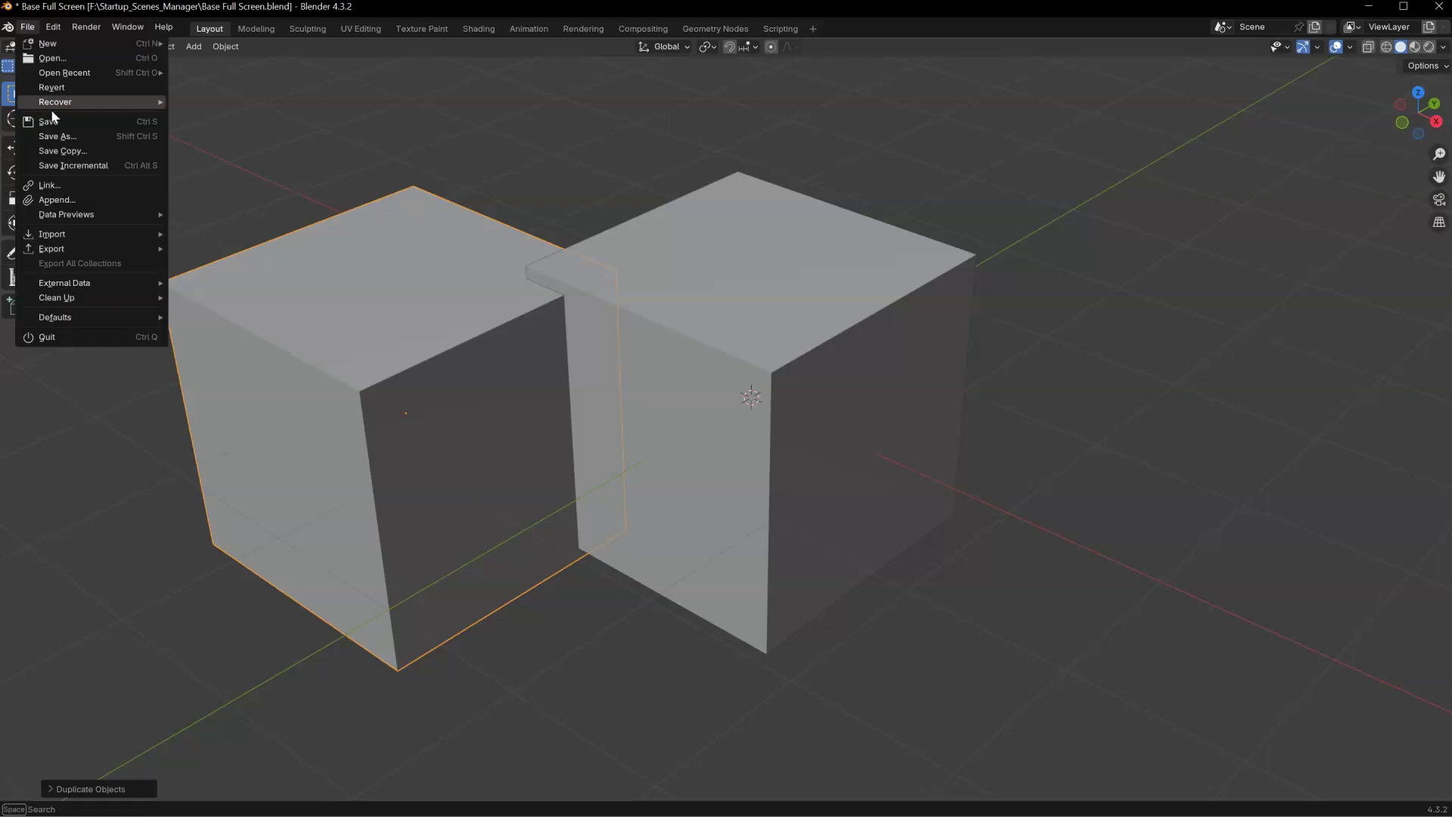
{"action": "mouse_move", "coordinate": [58, 47]}
{"action": "left_click", "coordinate": [218, 46]}
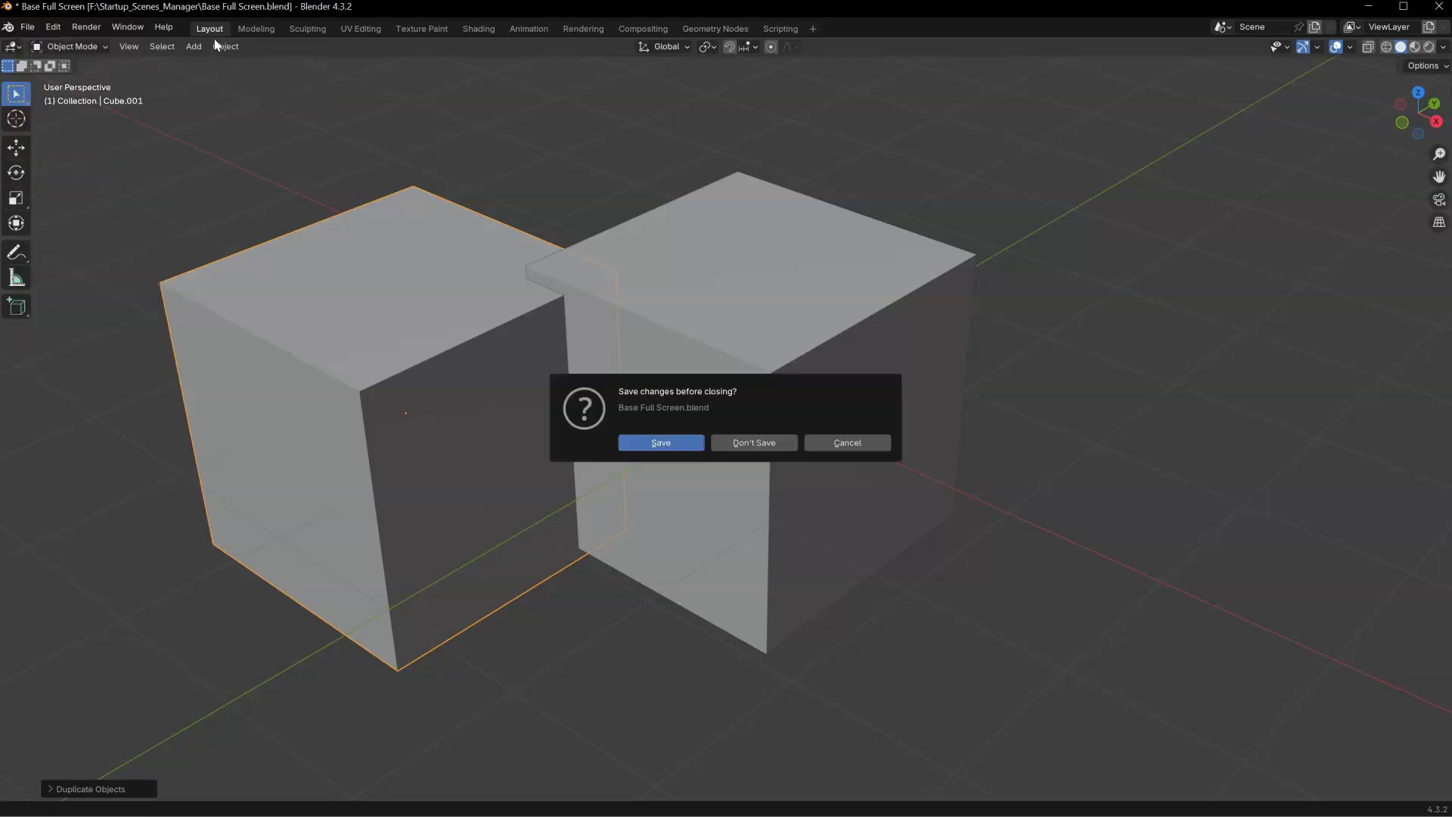
{"action": "left_click", "coordinate": [758, 442]}
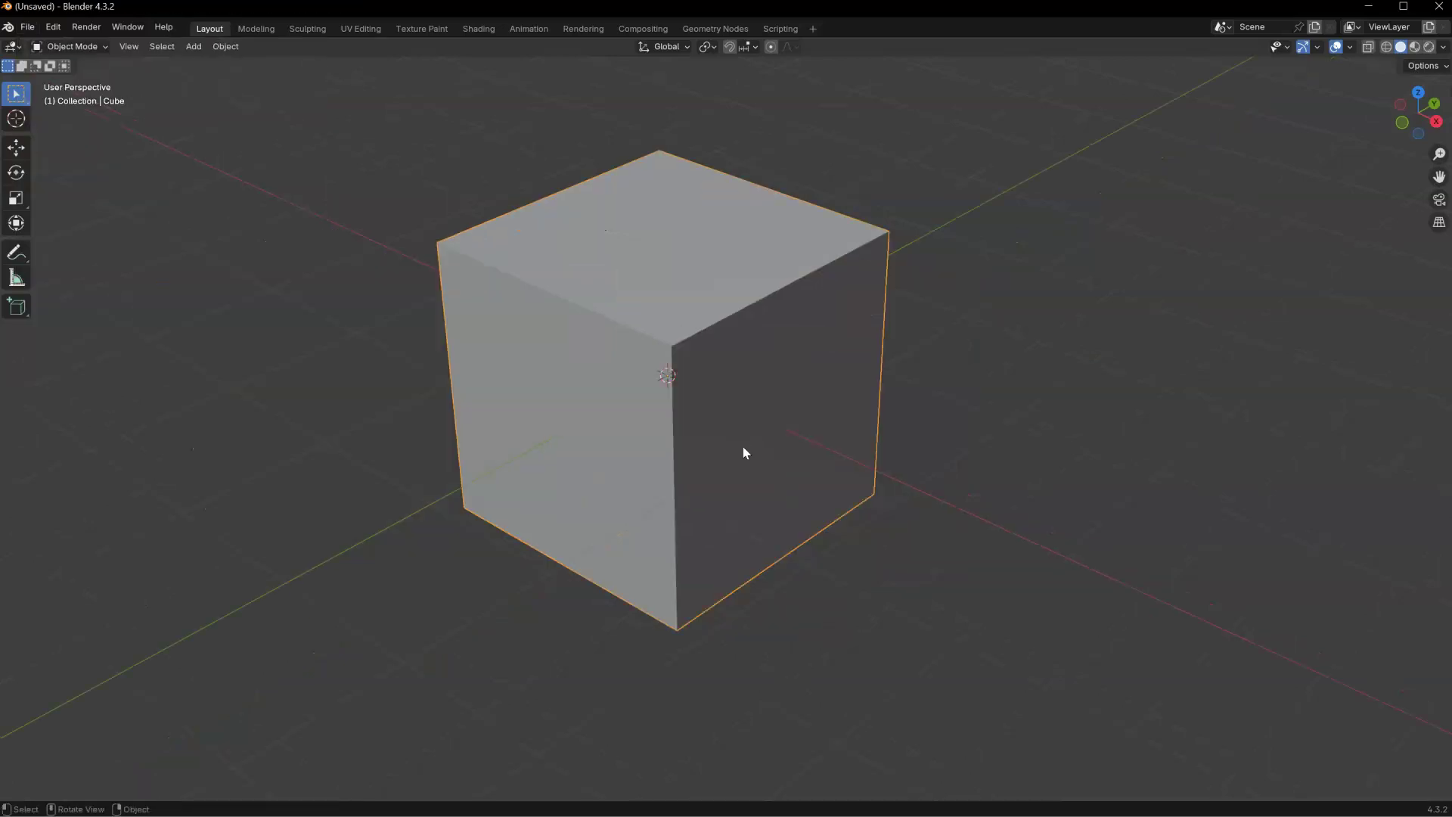
Step: Set Base as the startup scene through Manage Startup Scenes
{"action": "left_click", "coordinate": [27, 27]}
{"action": "mouse_move", "coordinate": [91, 317]}
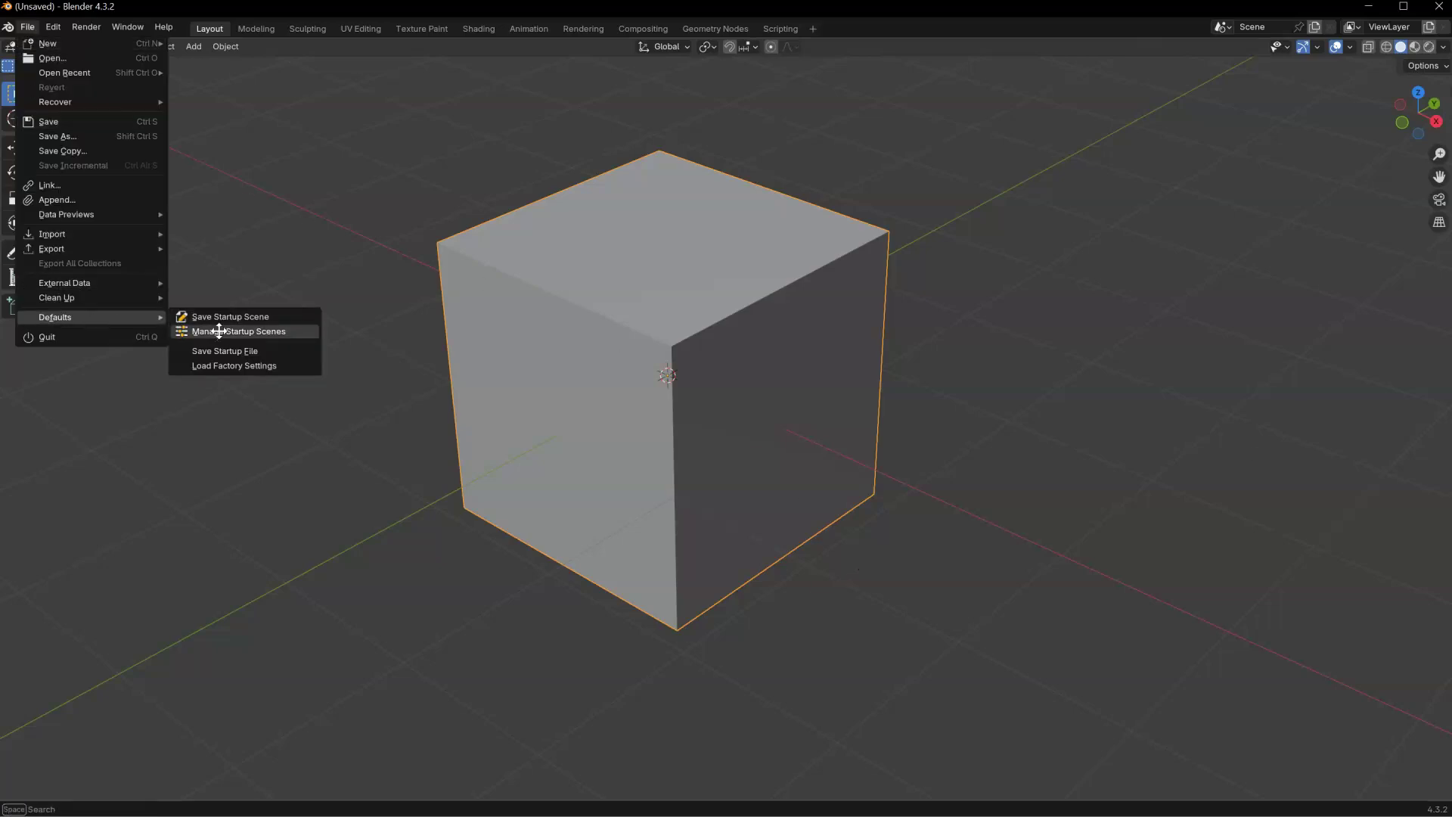
{"action": "left_click", "coordinate": [220, 331]}
{"action": "left_click", "coordinate": [259, 376]}
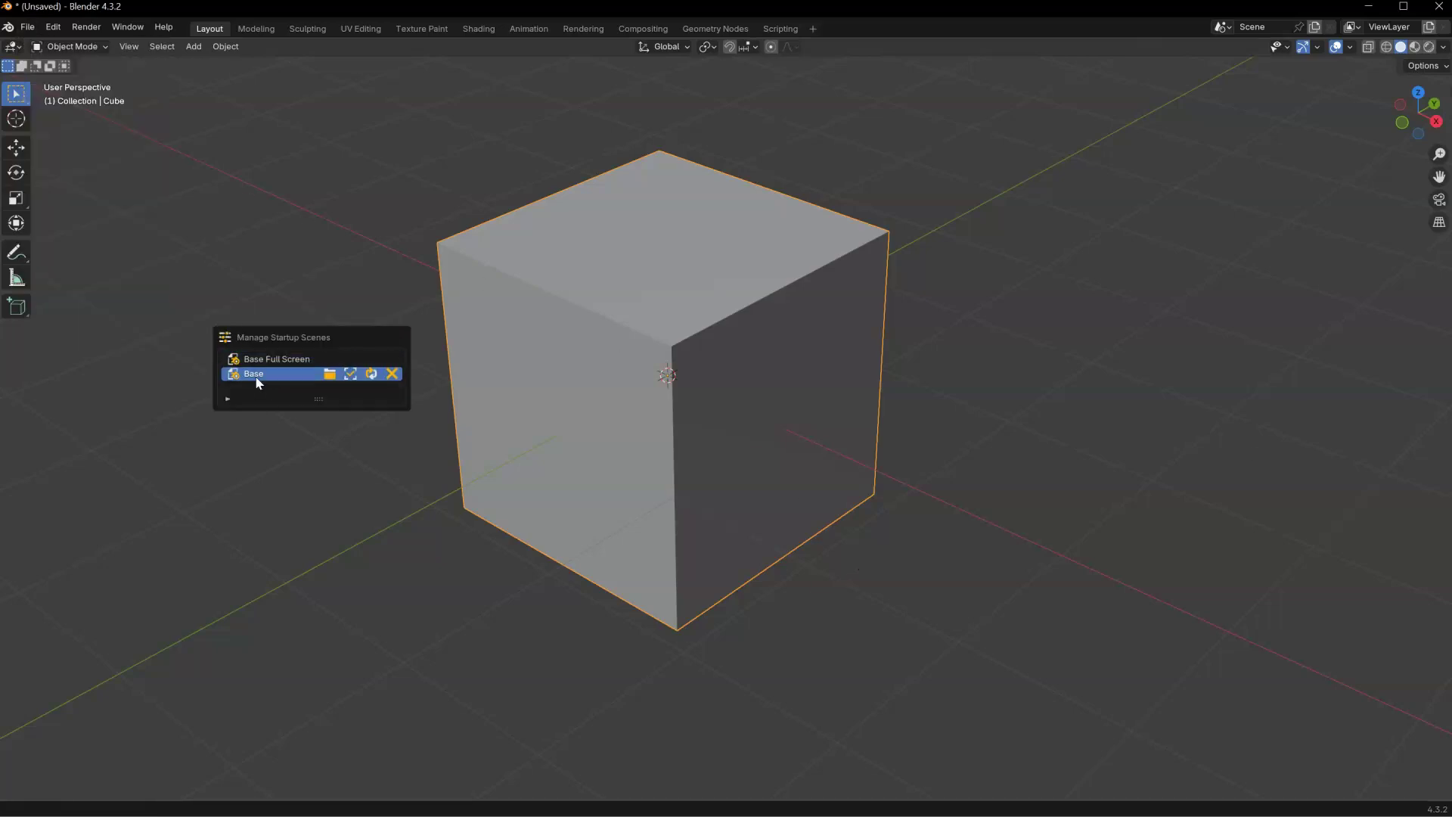
{"action": "left_click", "coordinate": [351, 376]}
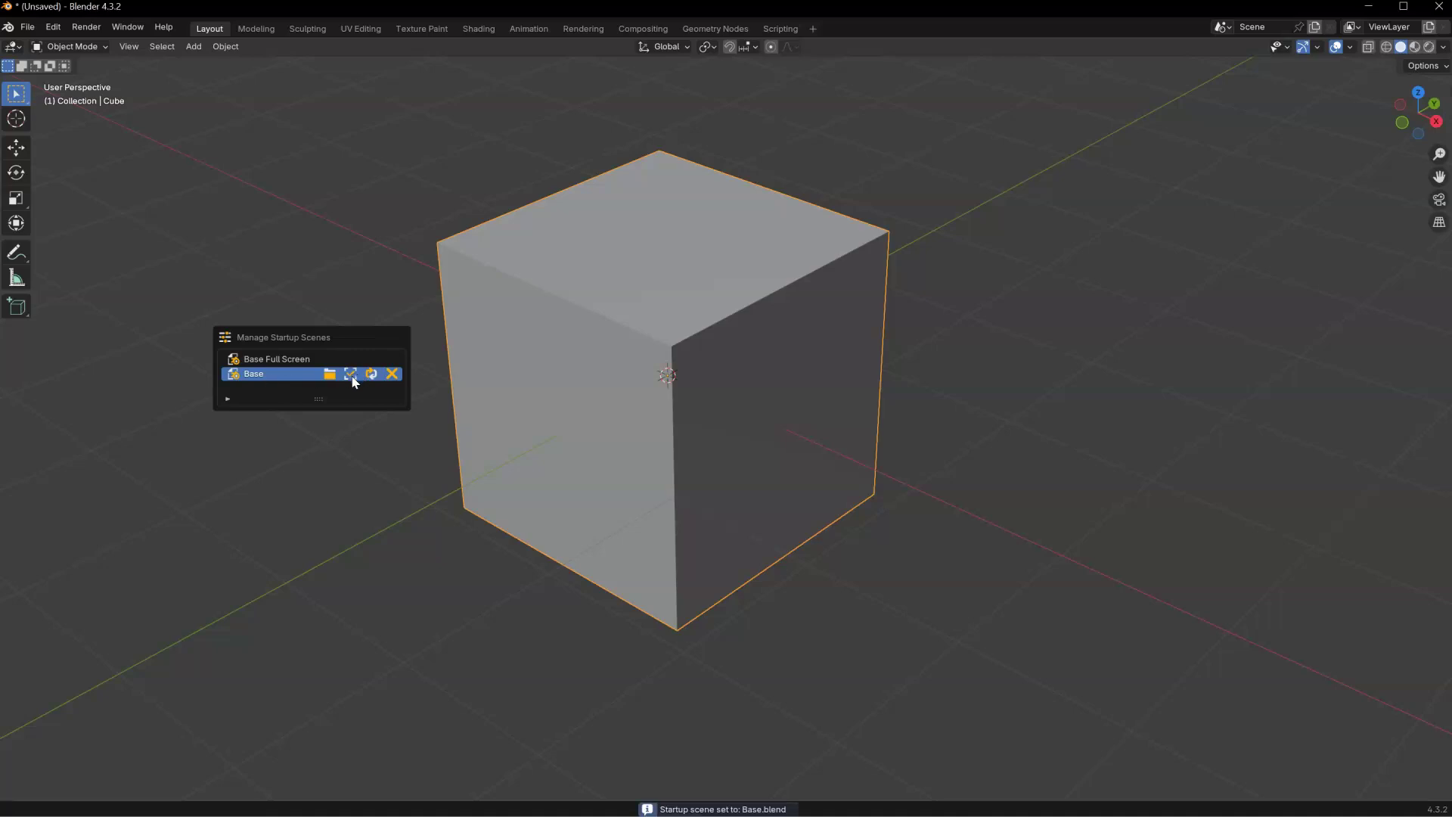
Step: Start a new General file from the Base startup scene without saving the current one
{"action": "left_click", "coordinate": [26, 28]}
{"action": "mouse_move", "coordinate": [34, 43]}
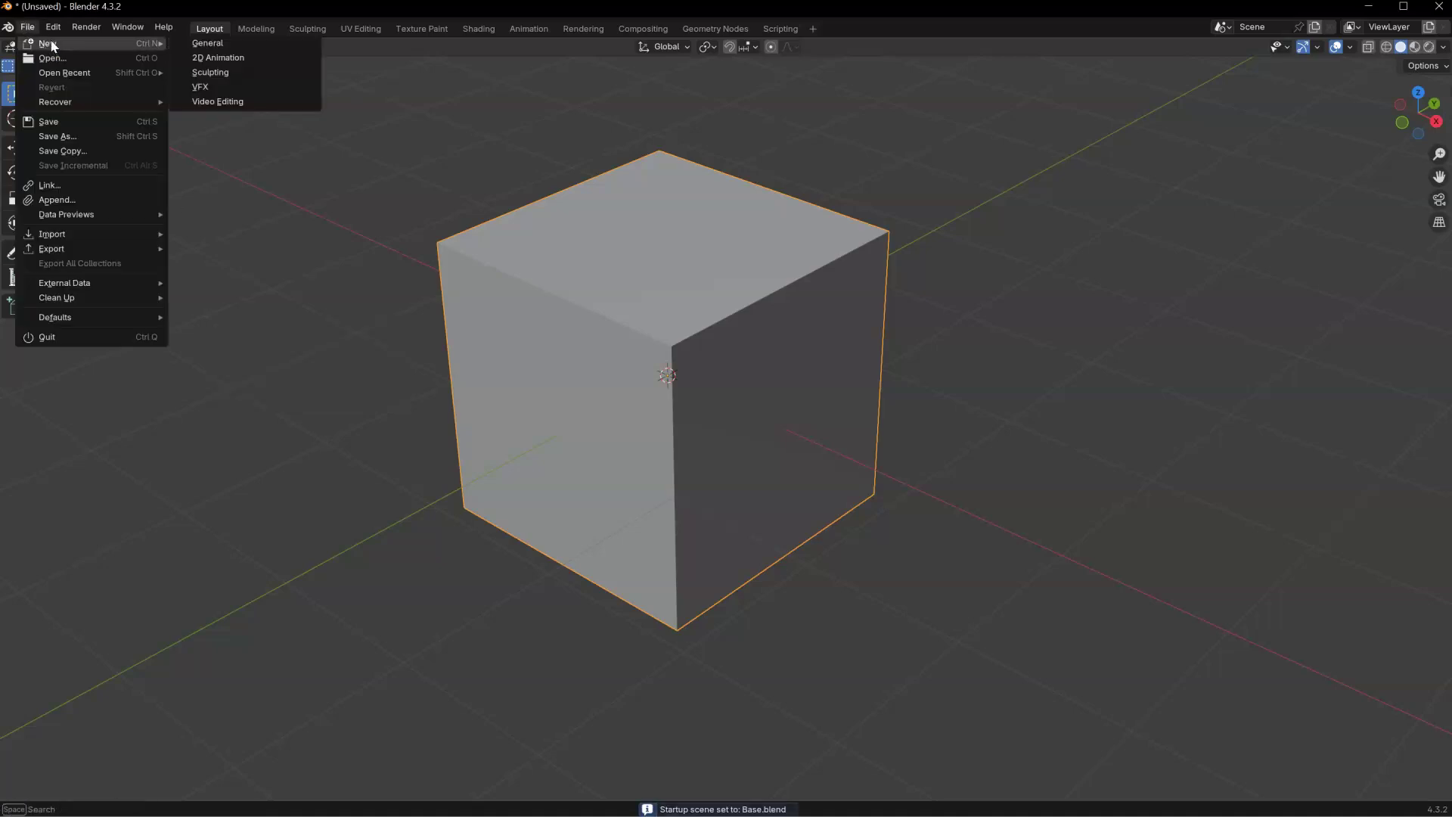
{"action": "left_click", "coordinate": [219, 44]}
{"action": "left_click", "coordinate": [754, 445]}
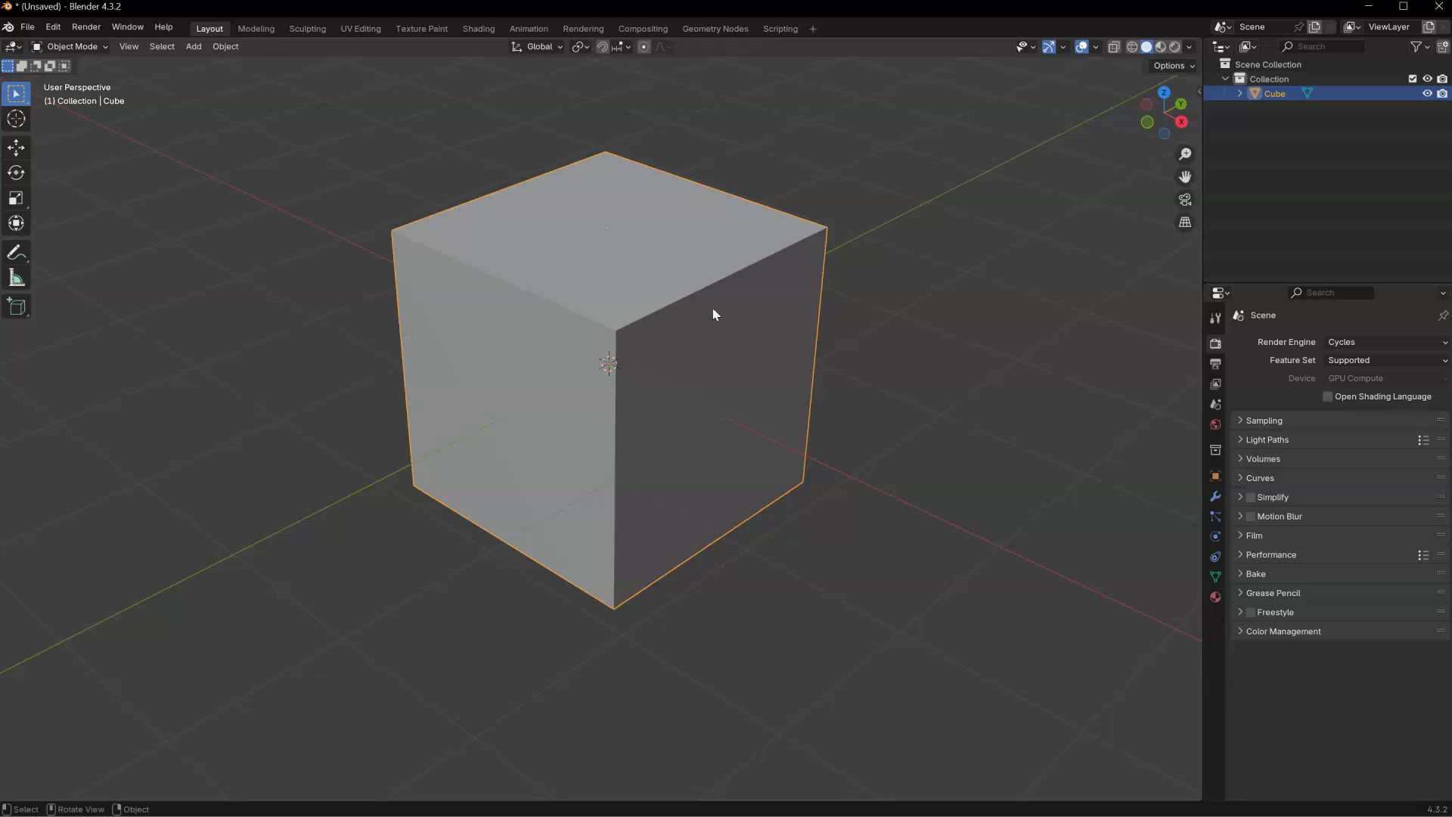
Step: Enable Simplify in the scene's render properties
{"action": "left_click", "coordinate": [1250, 497]}
{"action": "left_click", "coordinate": [27, 26]}
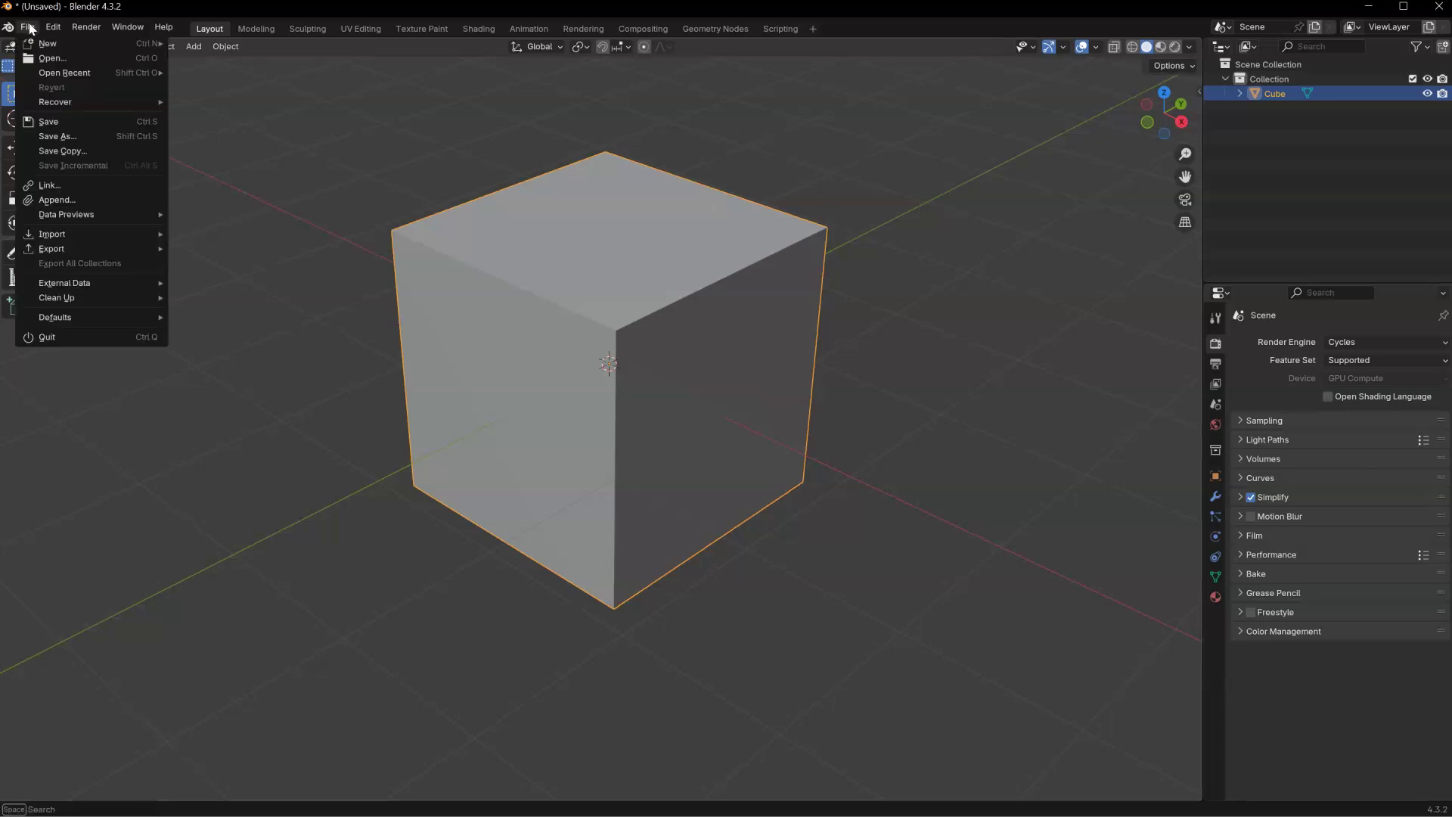
{"action": "key", "text": "Escape"}
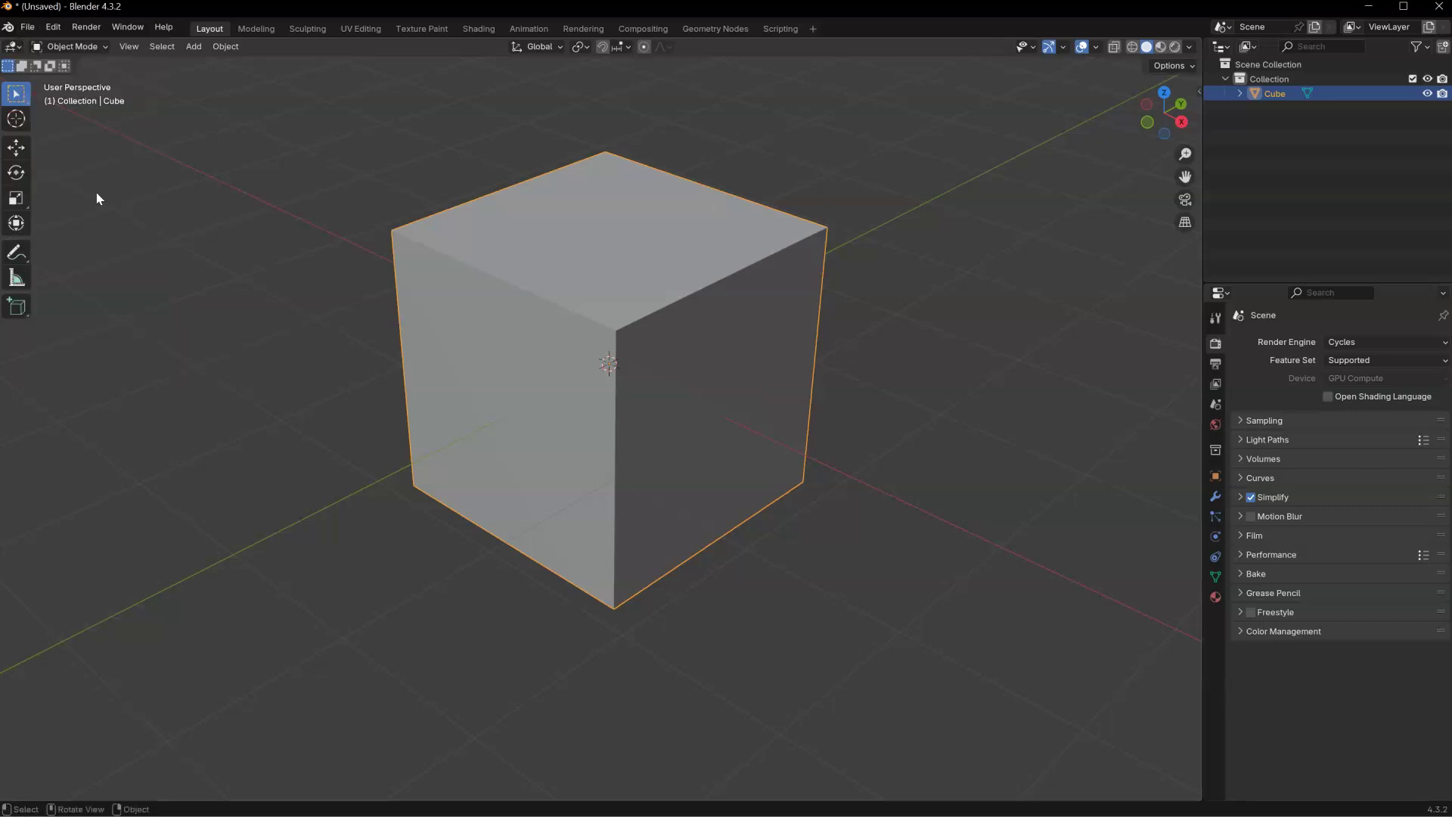
Step: Update the Base startup scene with the current scene, keeping Set as Startup Scene enabled
{"action": "left_click", "coordinate": [28, 27]}
{"action": "mouse_move", "coordinate": [68, 318]}
{"action": "left_click", "coordinate": [203, 332]}
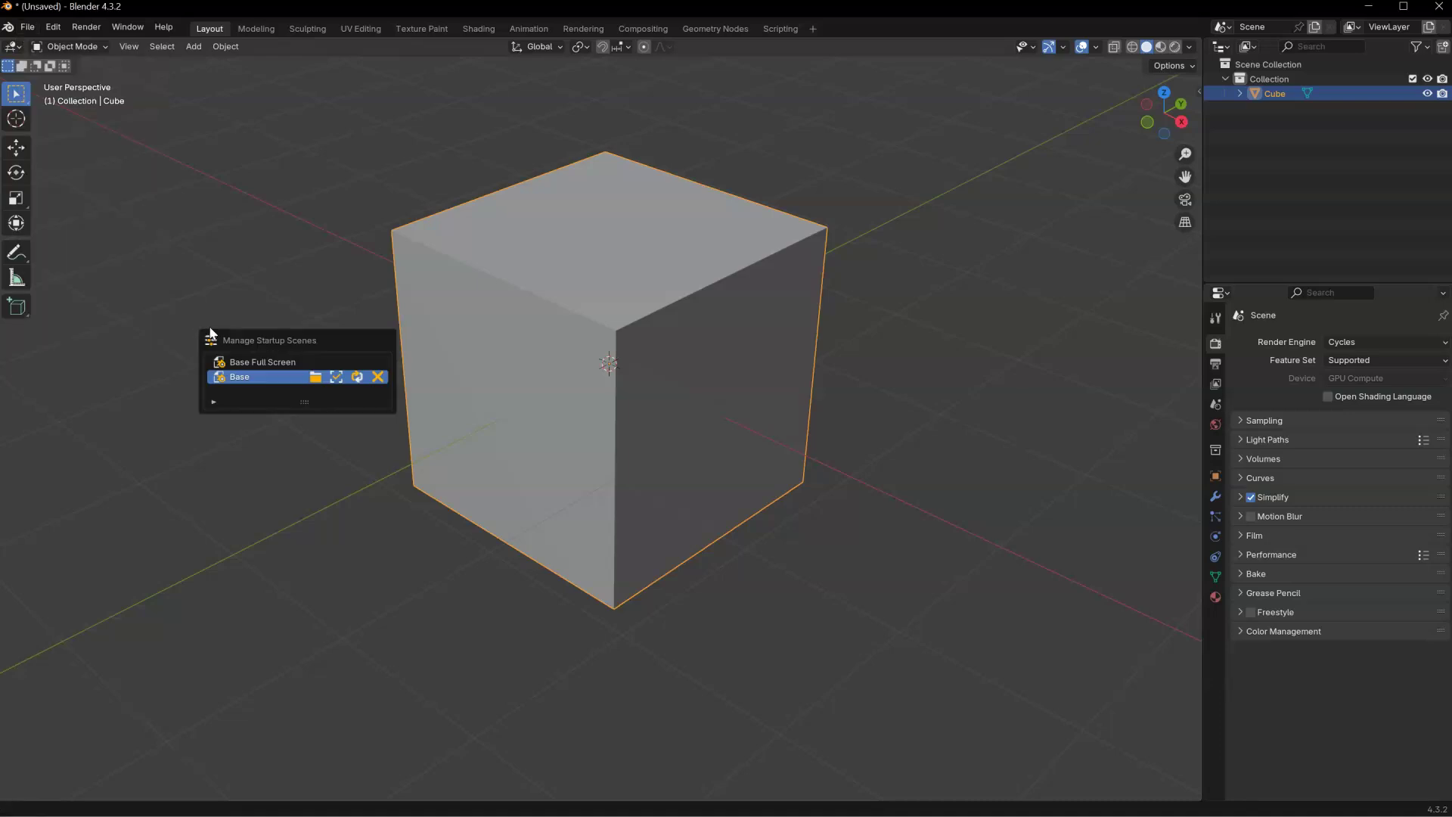
{"action": "left_click", "coordinate": [358, 378]}
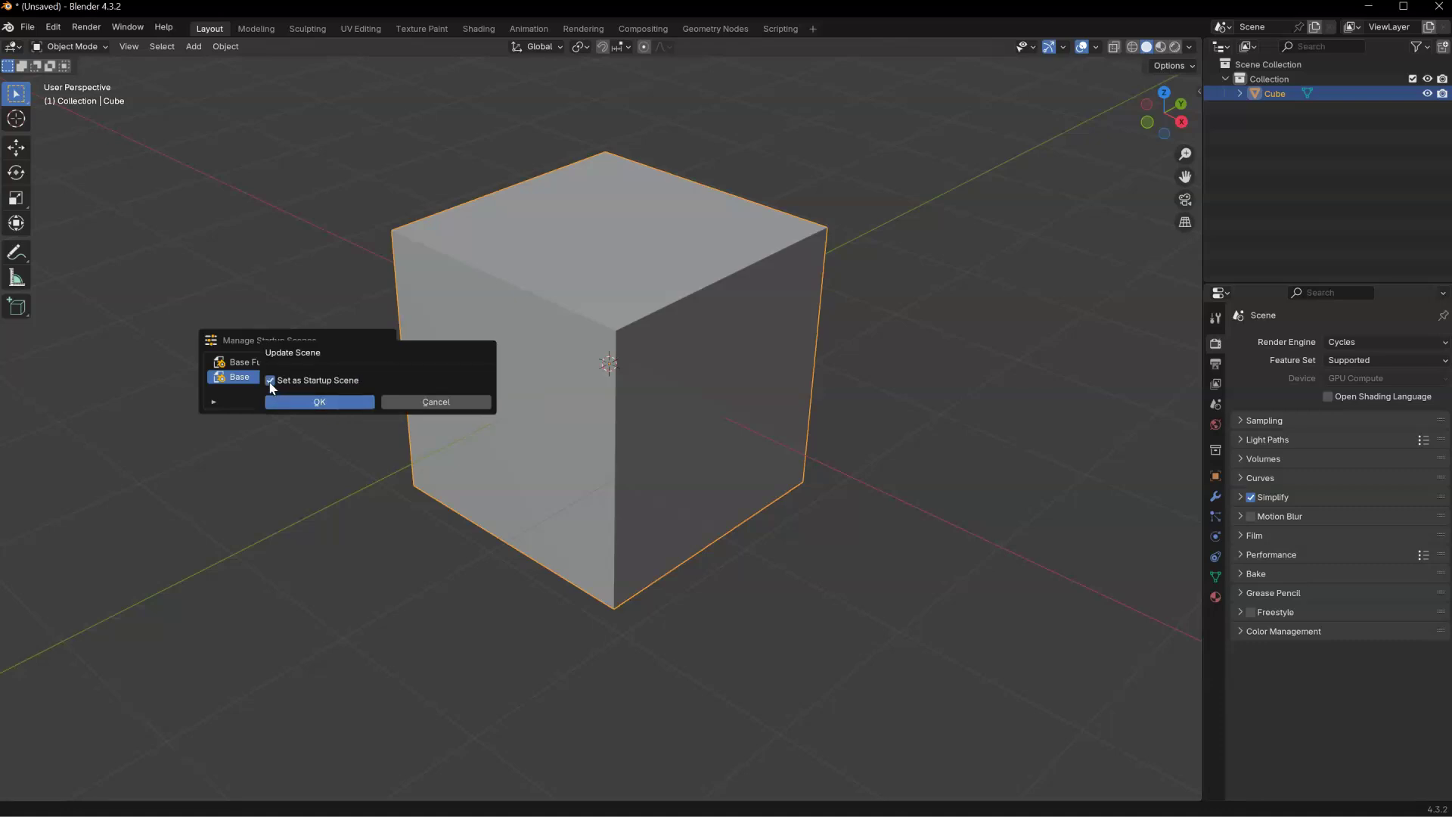
{"action": "left_click", "coordinate": [317, 403]}
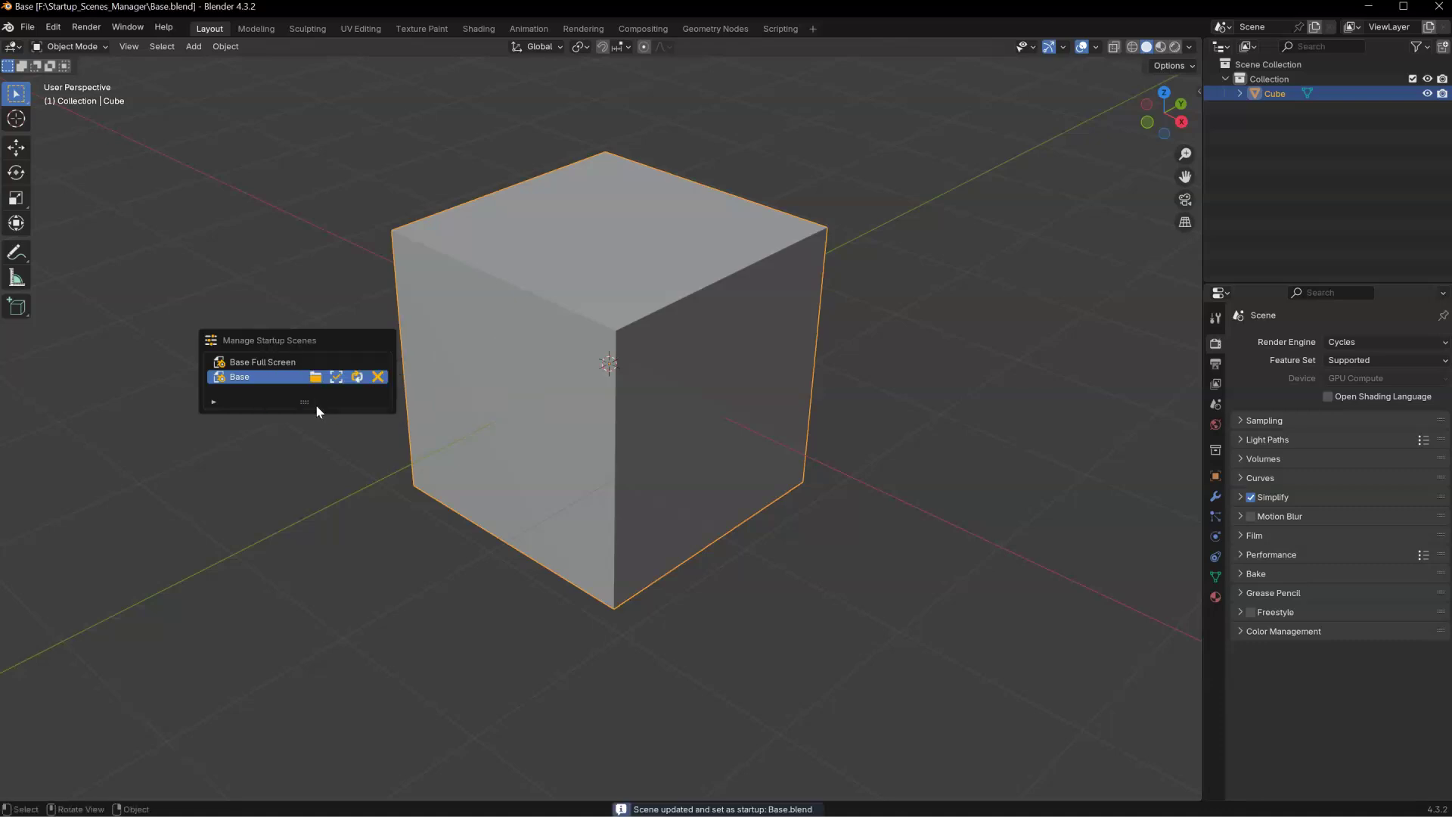
Step: Create a new General file to test the updated Base startup scene
{"action": "left_click", "coordinate": [28, 28]}
{"action": "mouse_move", "coordinate": [45, 44]}
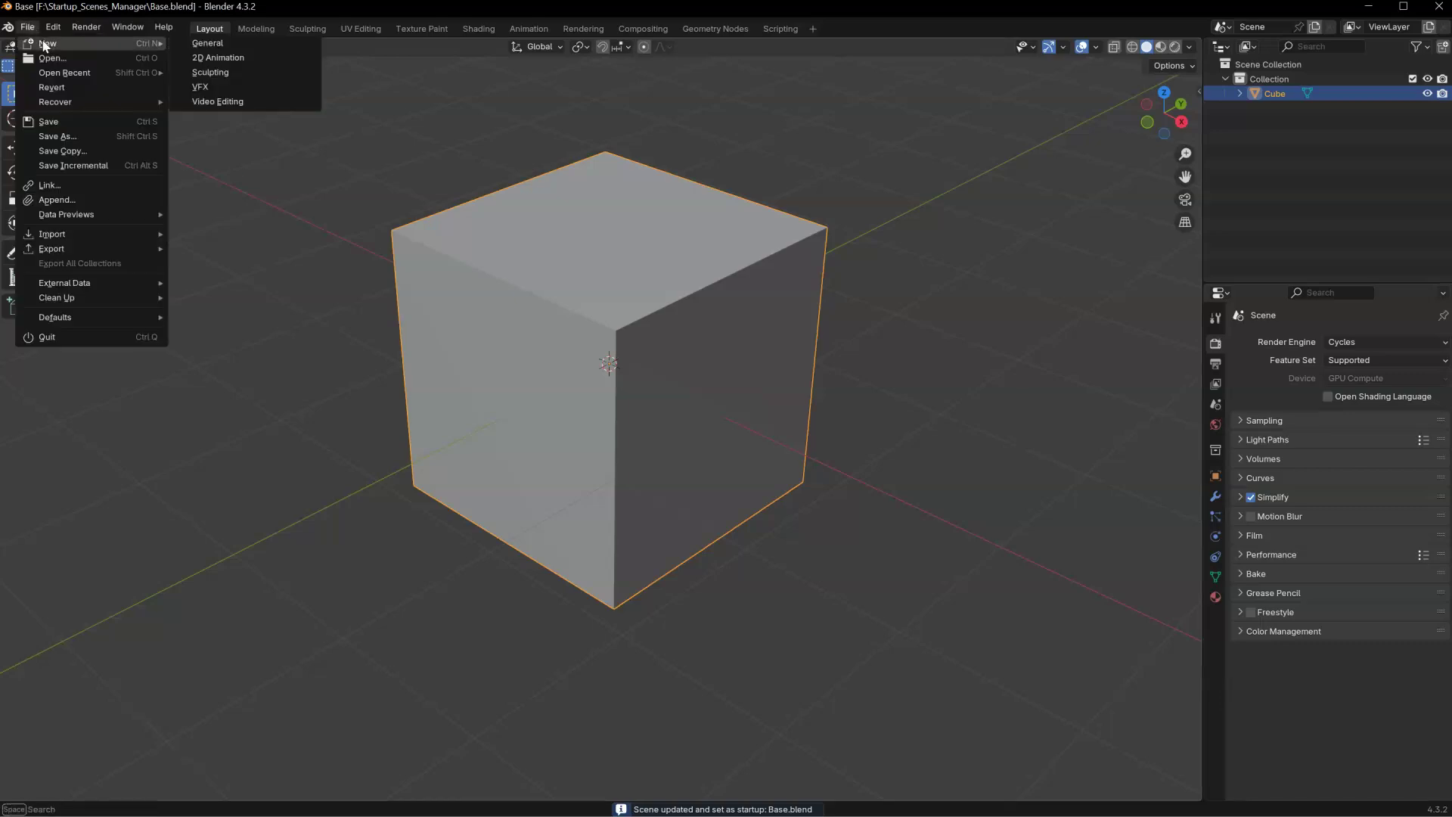
{"action": "left_click", "coordinate": [209, 47]}
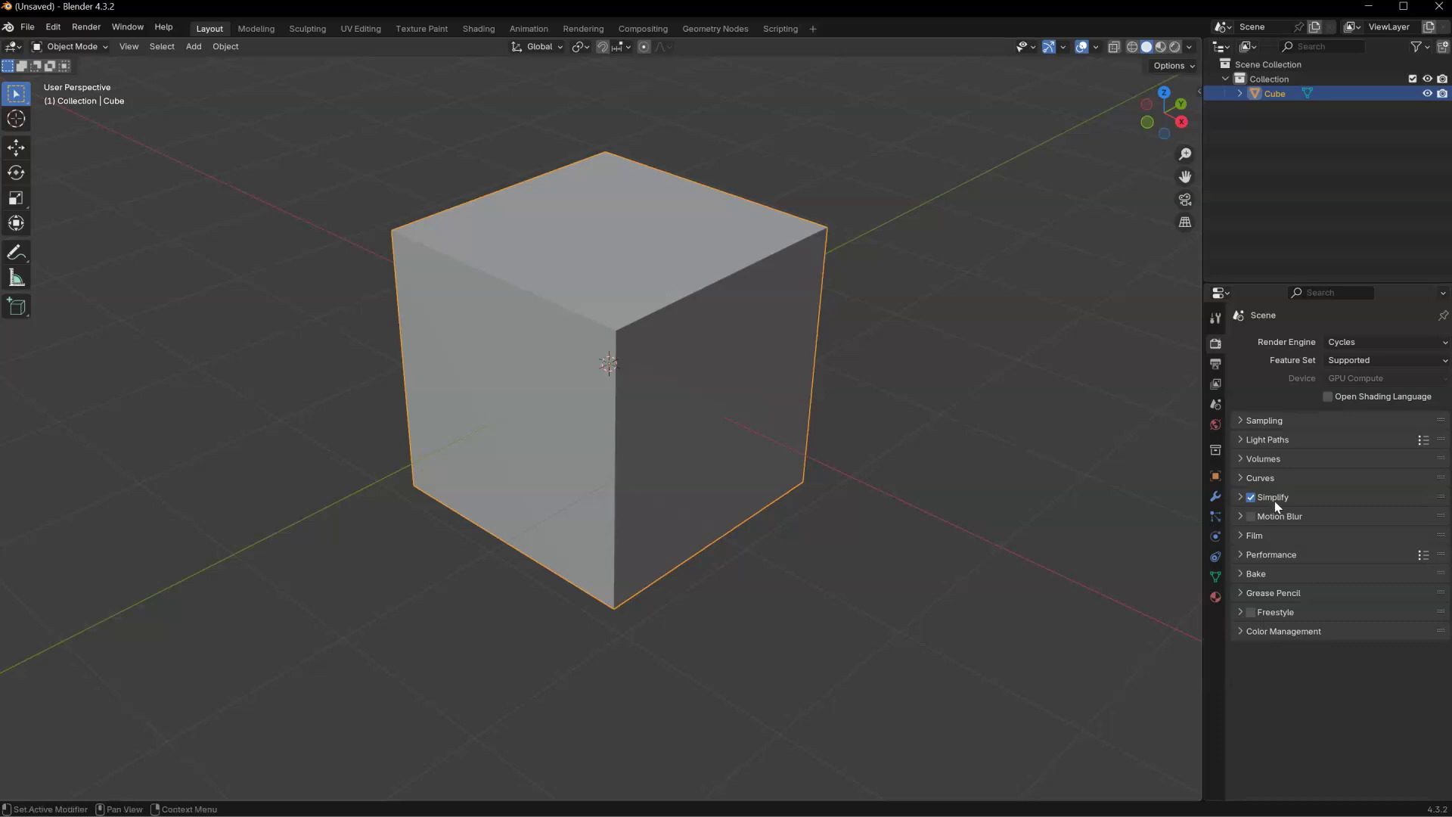
Step: Open the Base Full Screen scene from Manage Startup Scenes
{"action": "left_click", "coordinate": [26, 27]}
{"action": "mouse_move", "coordinate": [65, 315]}
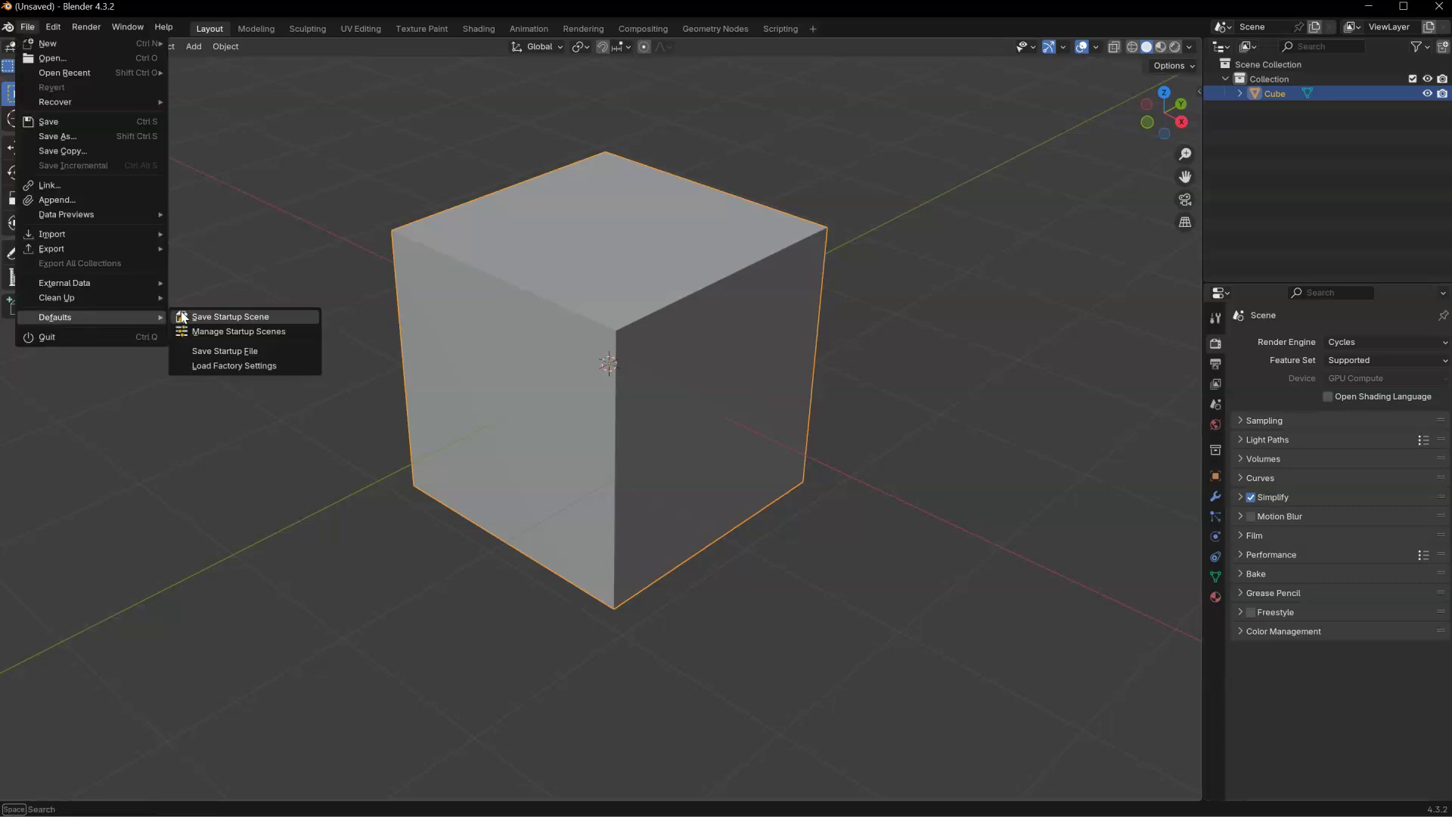
{"action": "left_click", "coordinate": [208, 331]}
{"action": "left_click", "coordinate": [262, 360]}
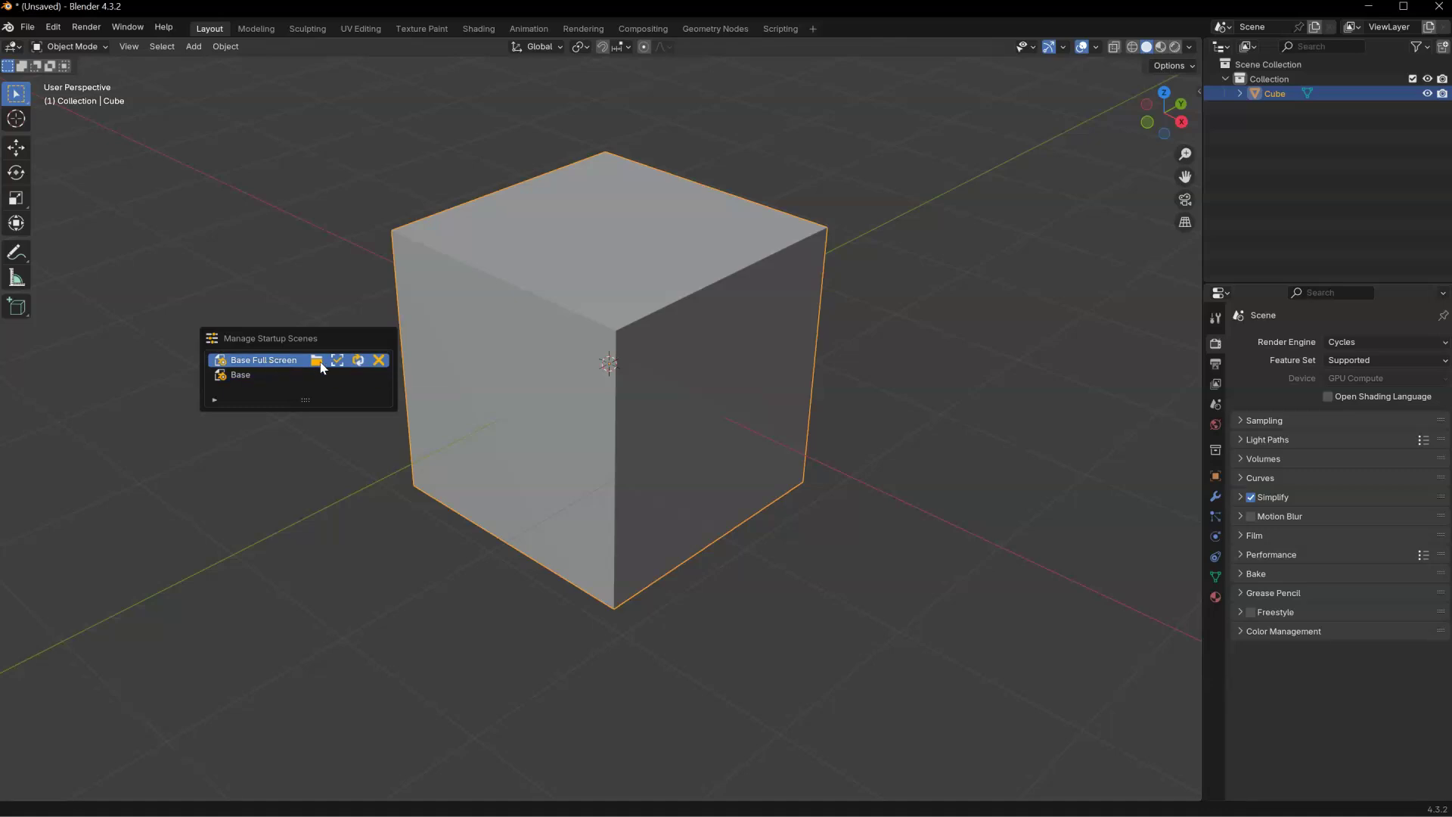
{"action": "left_click", "coordinate": [317, 361]}
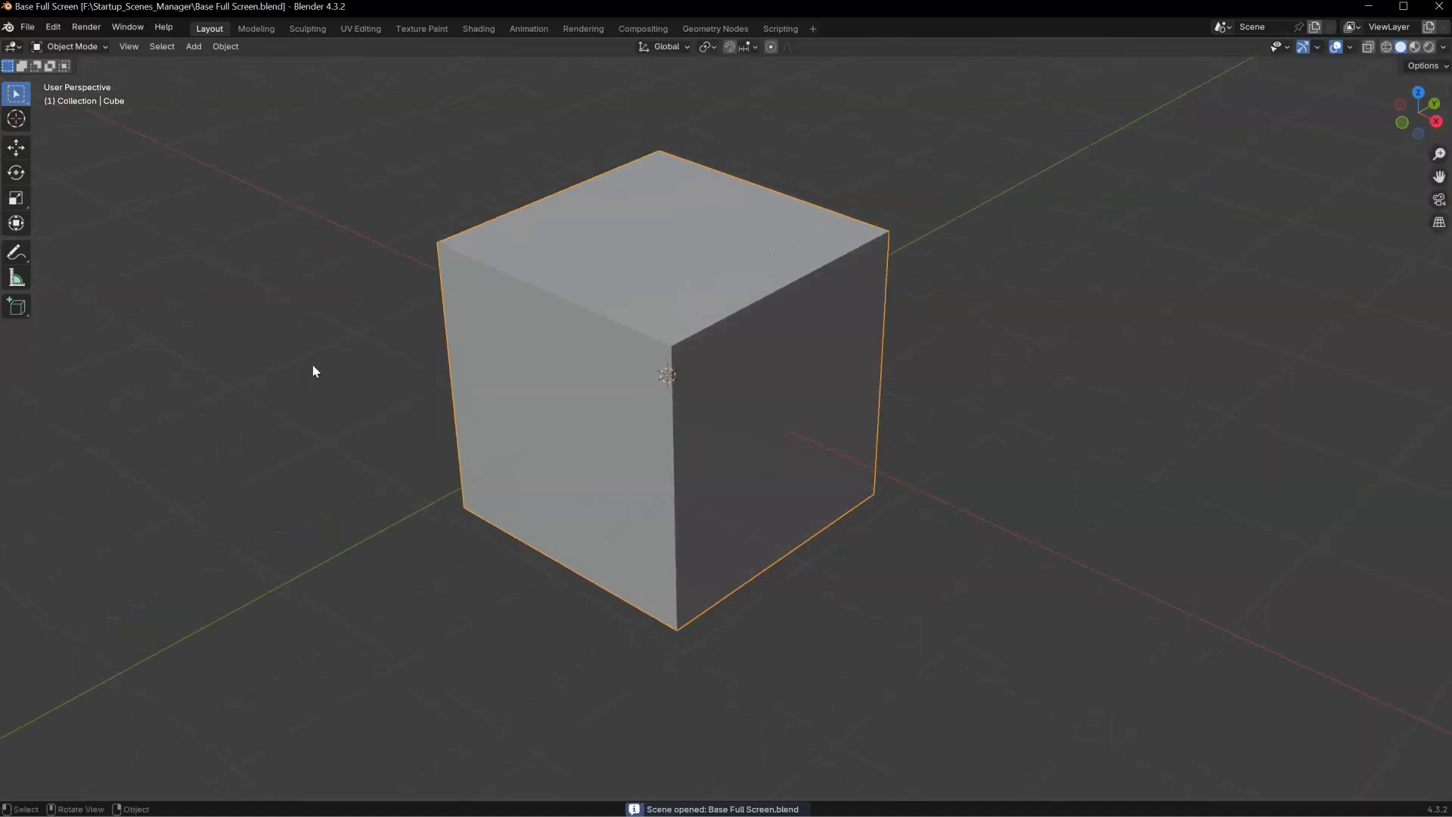
Step: Replace the opened Base Full Screen scene with a new General file
{"action": "left_click", "coordinate": [27, 28]}
{"action": "mouse_move", "coordinate": [44, 47]}
{"action": "left_click", "coordinate": [215, 45]}
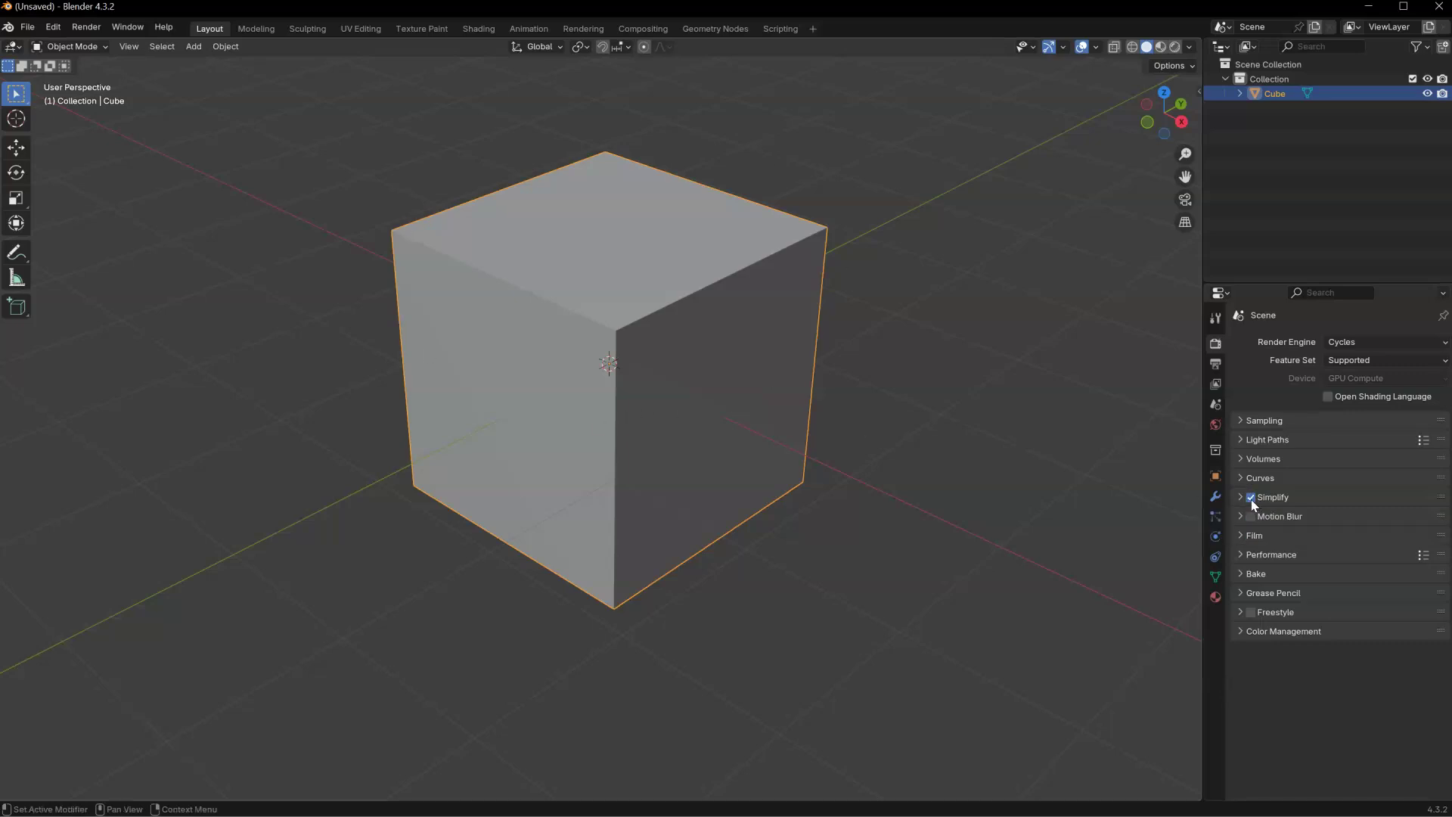
Step: Rename the Base entry to _Base in Manage Startup Scenes
{"action": "left_click", "coordinate": [27, 27]}
{"action": "mouse_move", "coordinate": [82, 323]}
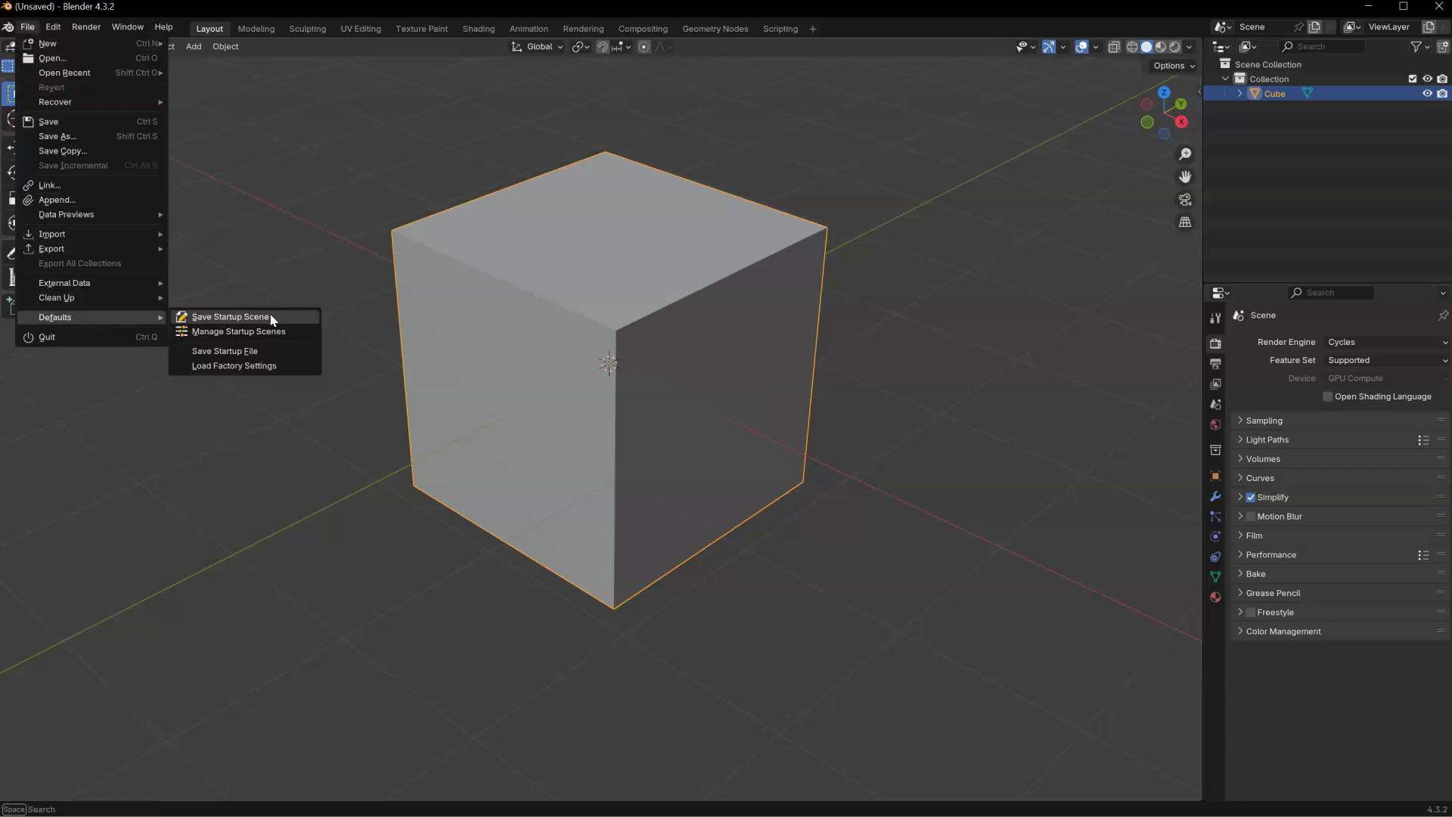
{"action": "left_click", "coordinate": [218, 334]}
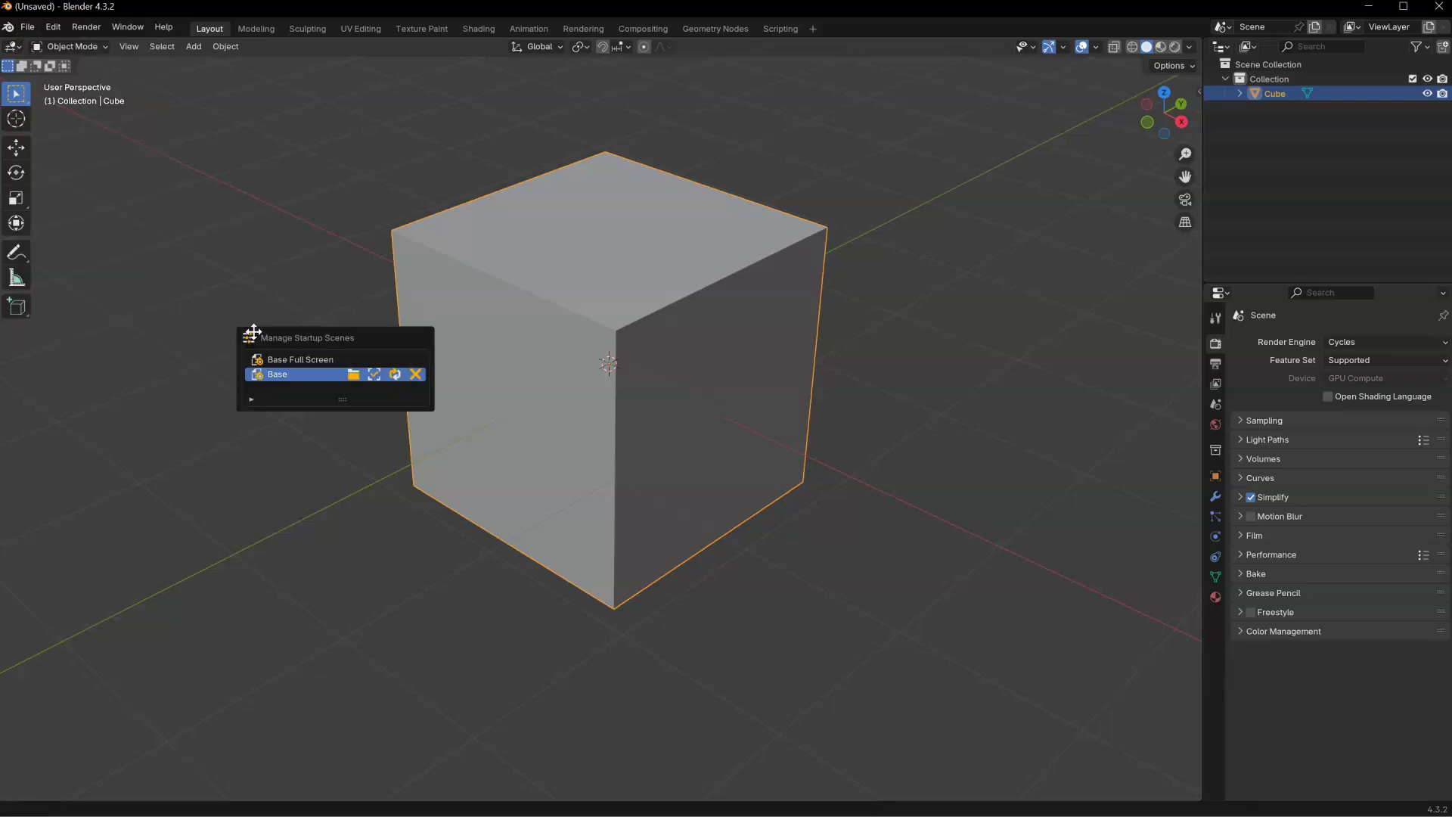
{"action": "left_click", "coordinate": [293, 361]}
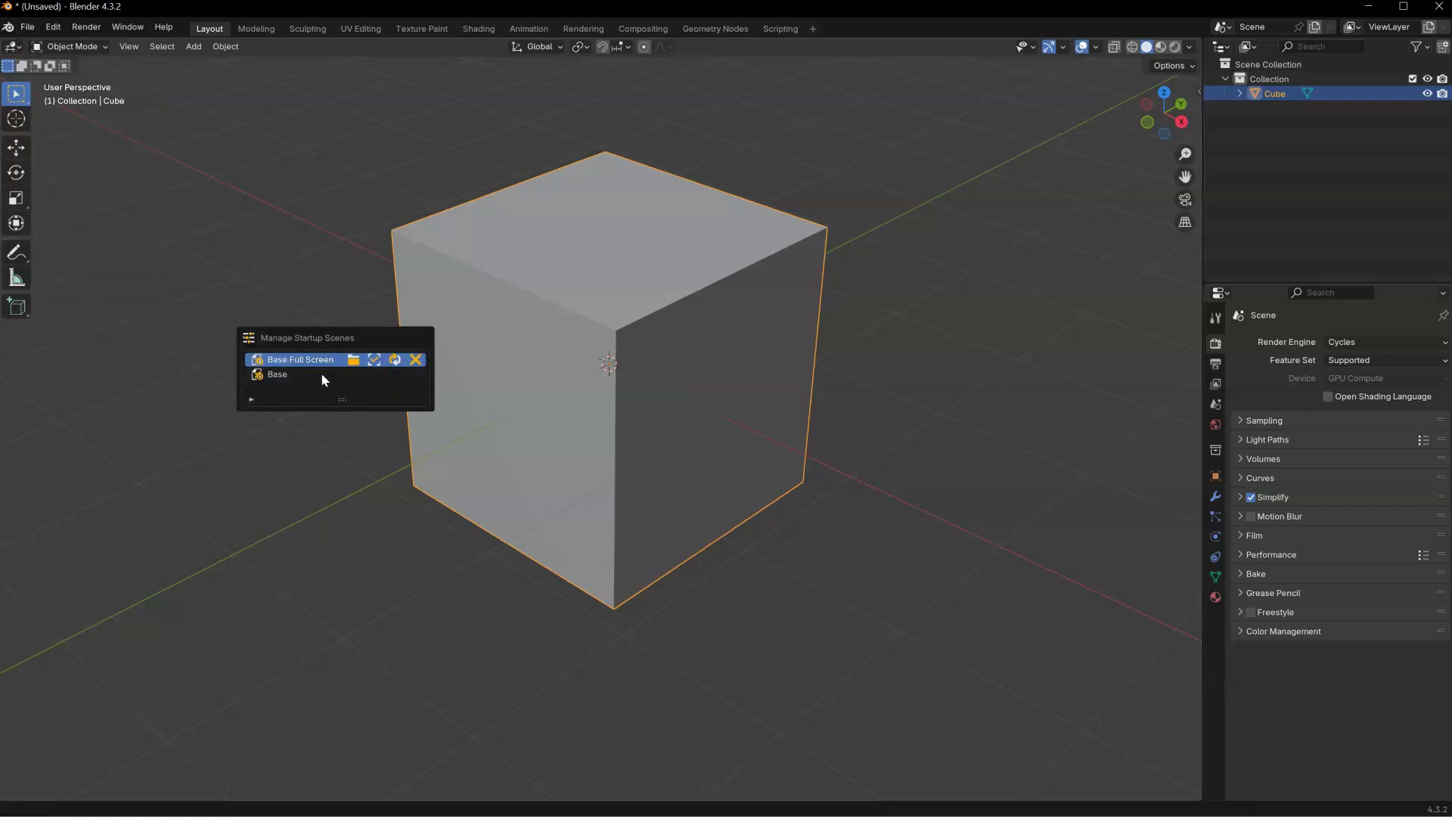
{"action": "left_click", "coordinate": [279, 383]}
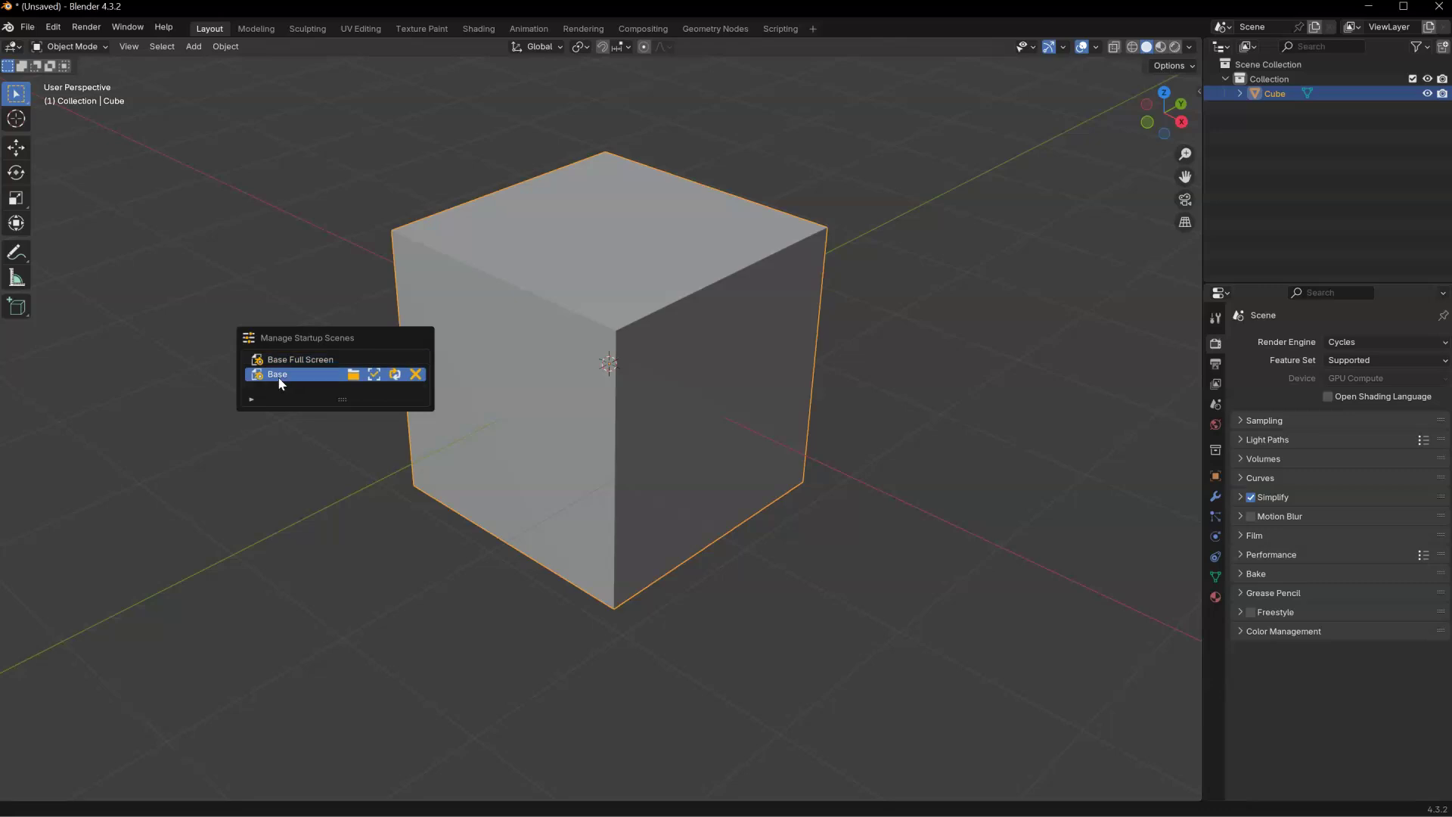
{"action": "double_click", "coordinate": [286, 374]}
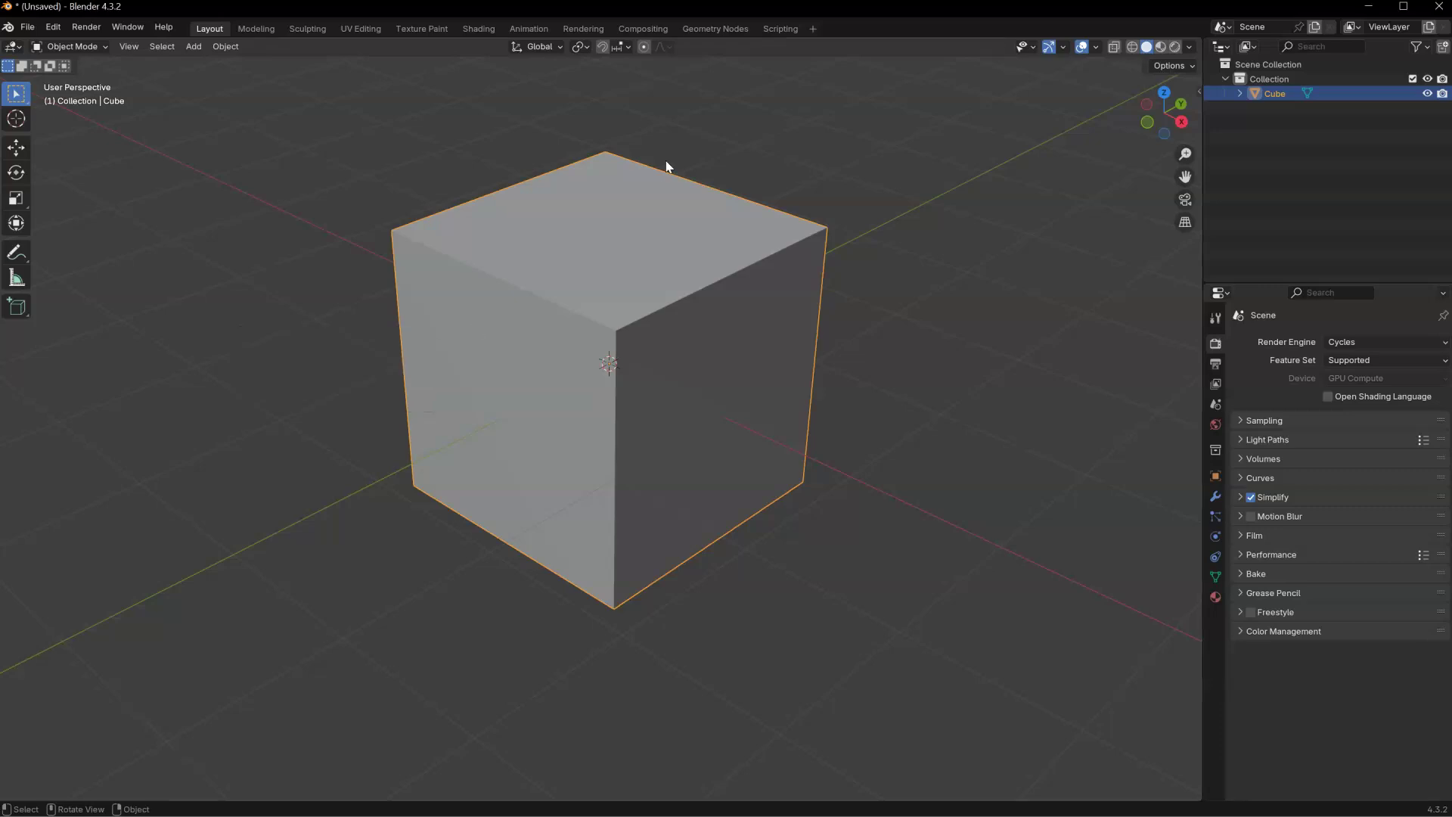
Step: Save the current scene as a startup scene named untitled, without making it the default
{"action": "left_click", "coordinate": [27, 27]}
{"action": "mouse_move", "coordinate": [88, 320]}
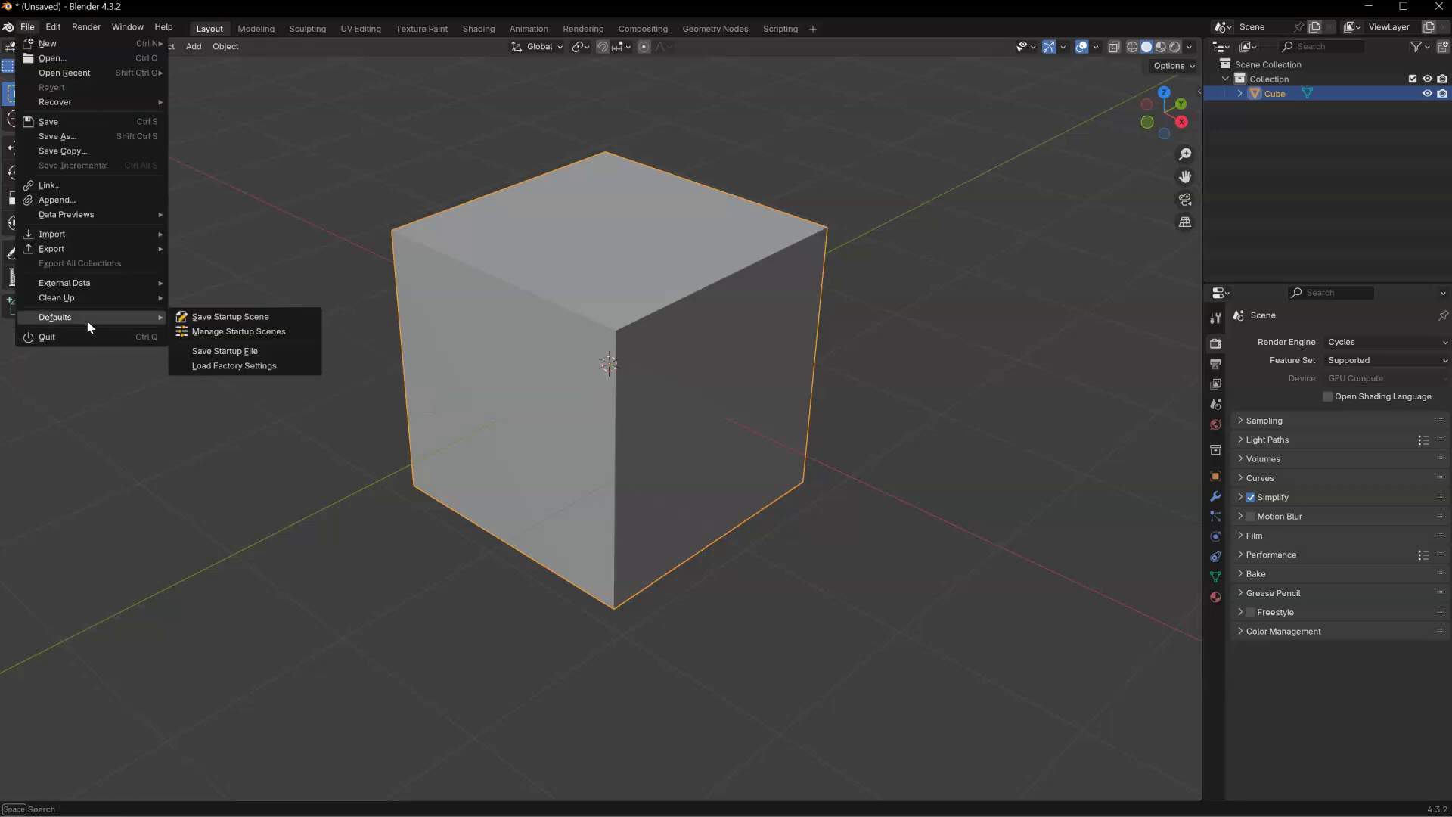
{"action": "left_click", "coordinate": [212, 318]}
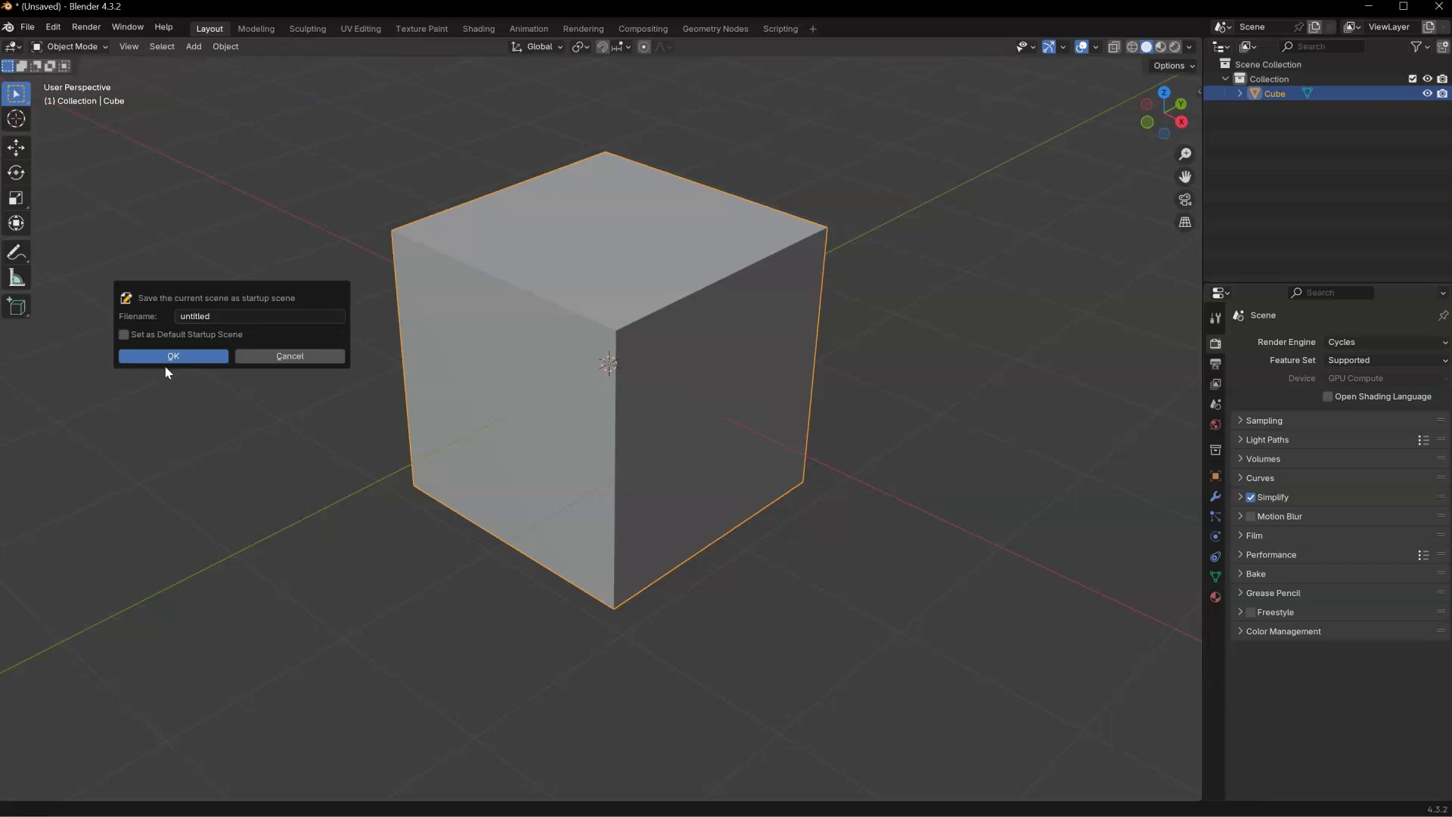
{"action": "left_click", "coordinate": [171, 359]}
Step: Delete the untitled scene from Manage Startup Scenes and confirm the deletion
{"action": "left_click", "coordinate": [27, 26]}
{"action": "mouse_move", "coordinate": [75, 318]}
{"action": "left_click", "coordinate": [224, 333]}
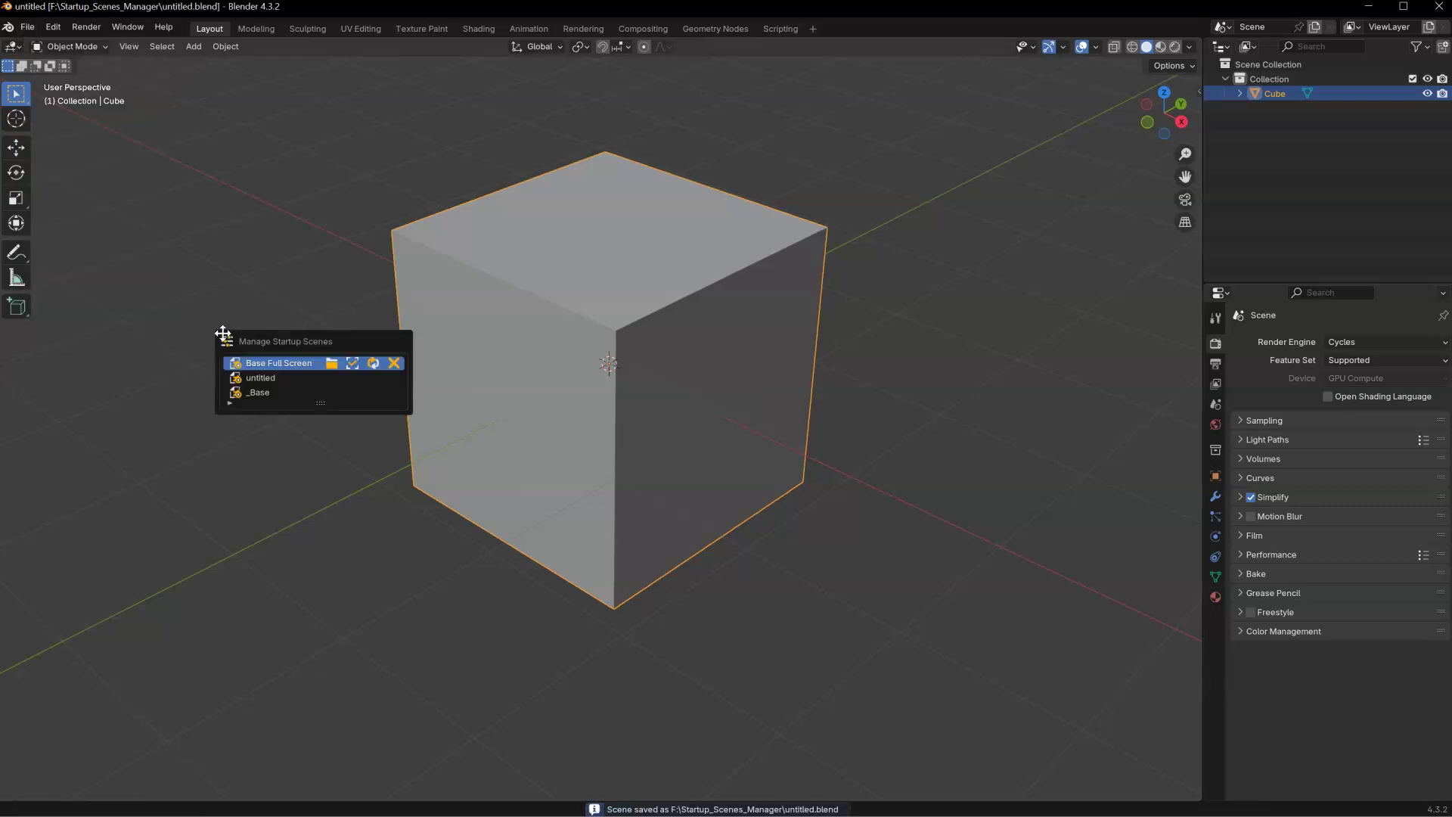
{"action": "left_click", "coordinate": [256, 381]}
{"action": "left_click", "coordinate": [395, 378]}
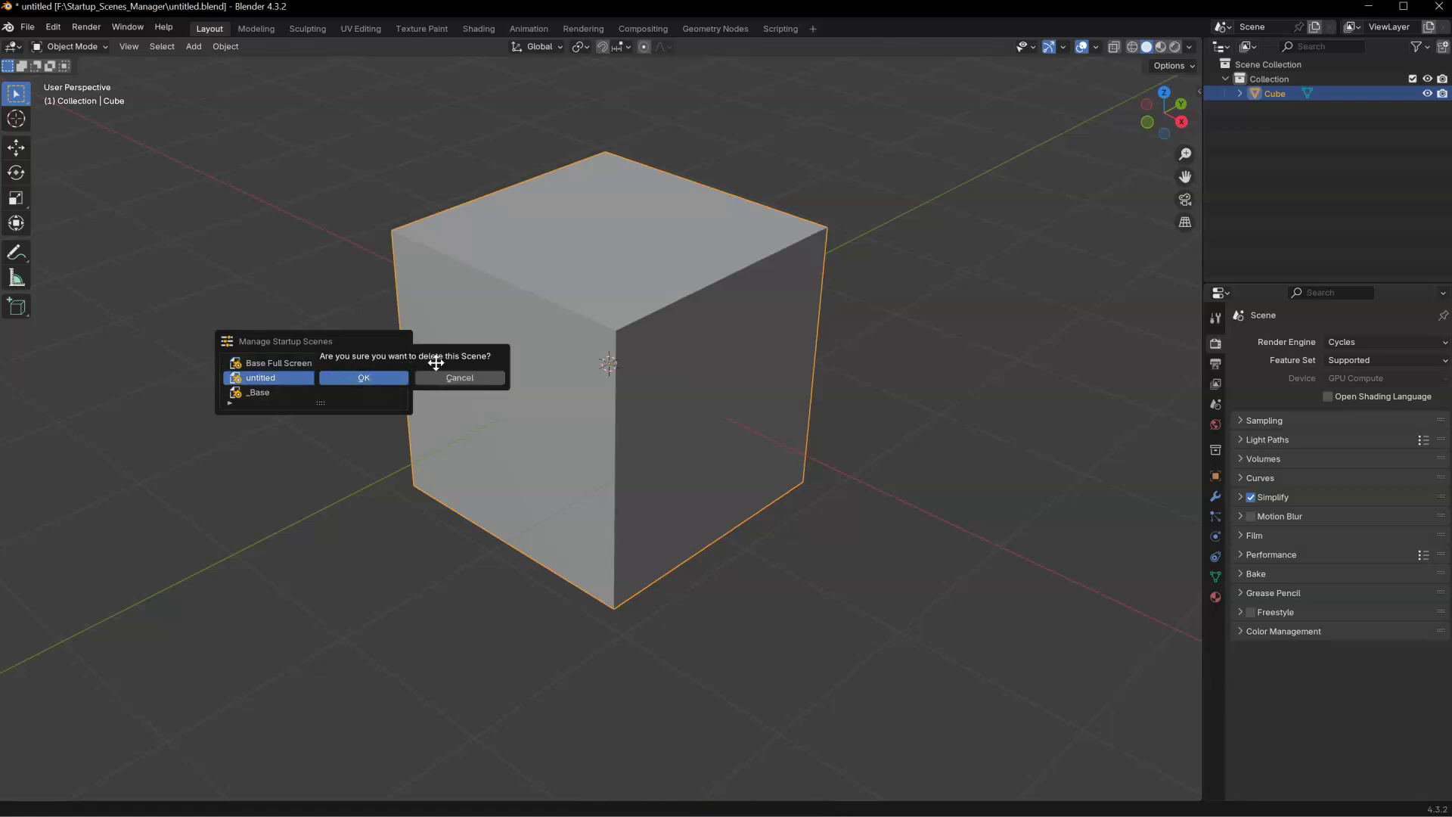
{"action": "left_click", "coordinate": [364, 378]}
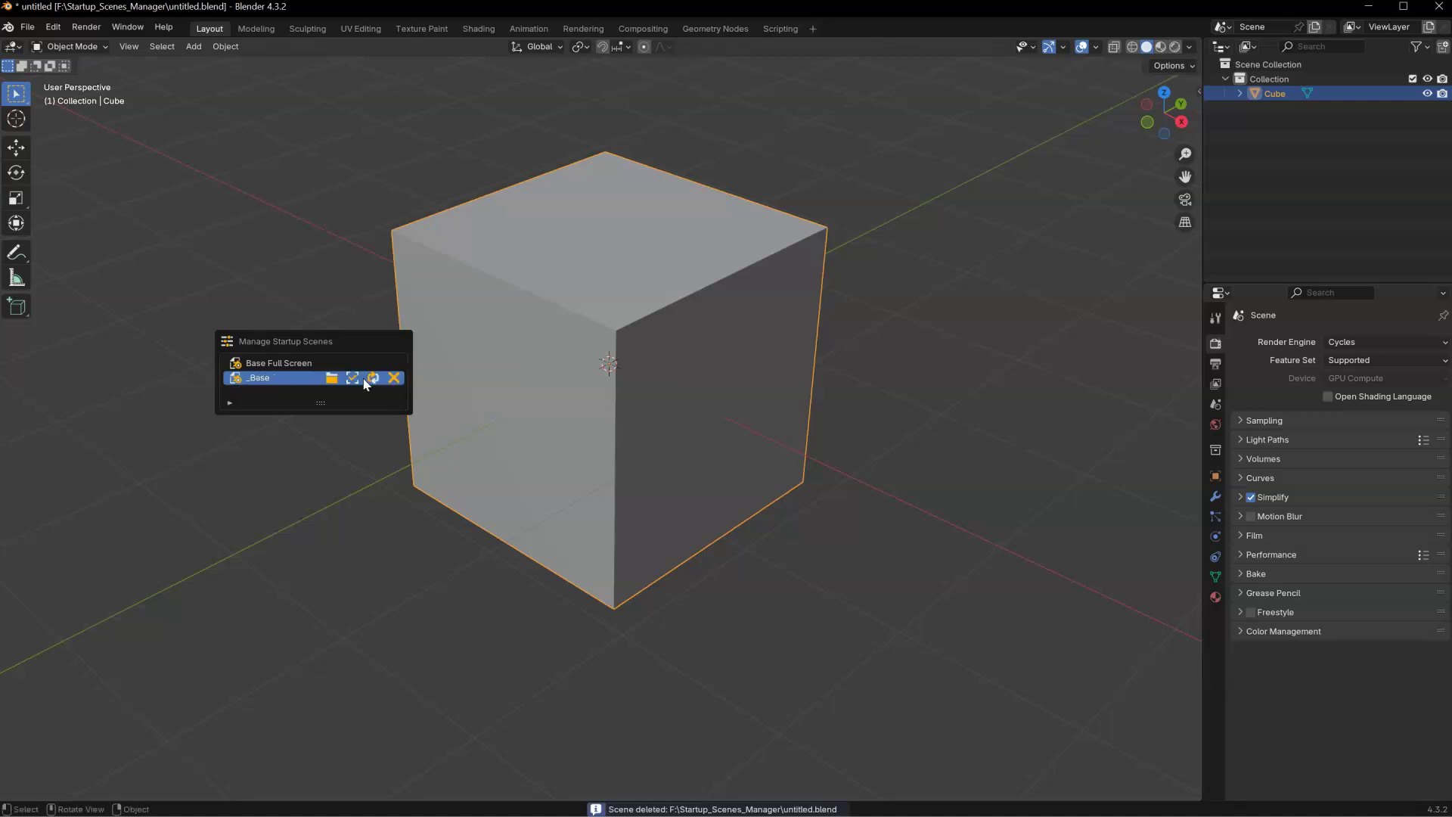